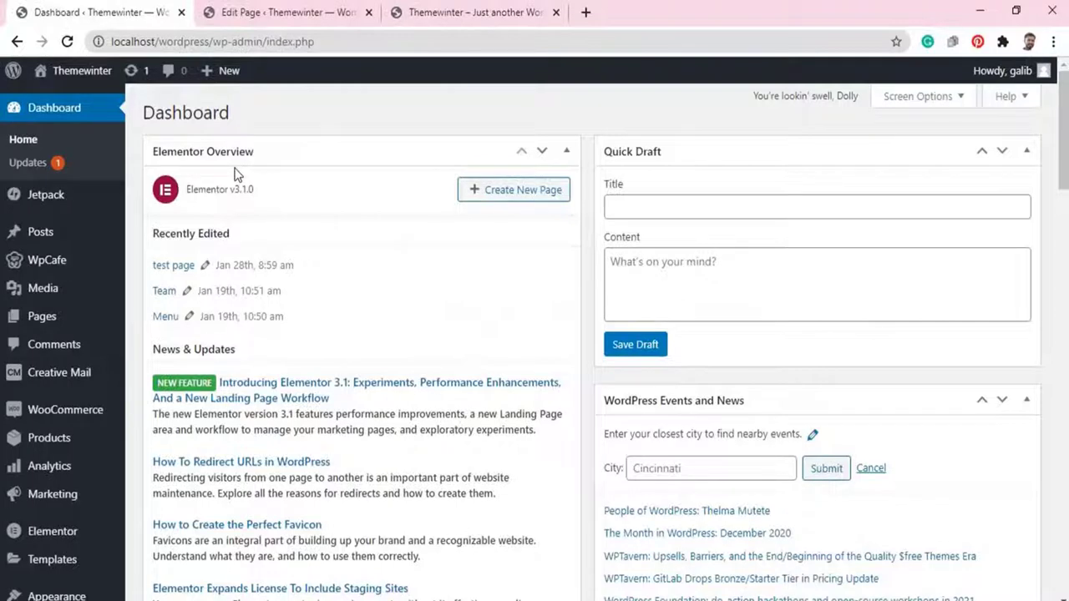
Review the Cafe 1 page's shortcode and browse the Catering, Food, Recipe and Pizza menus on the live page.
mouse_move(63, 262)
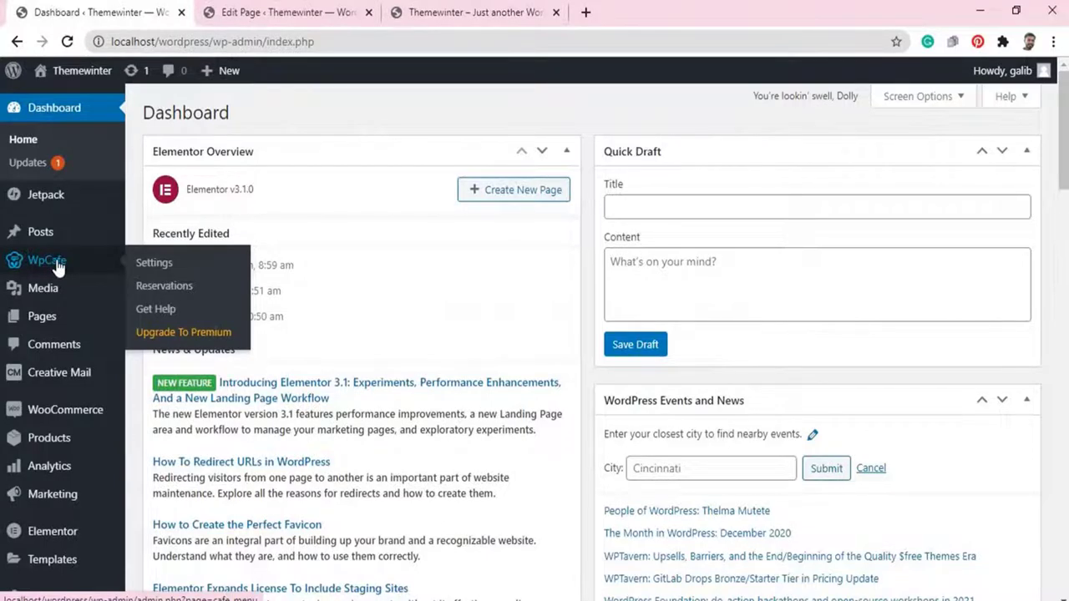
left_click(309, 16)
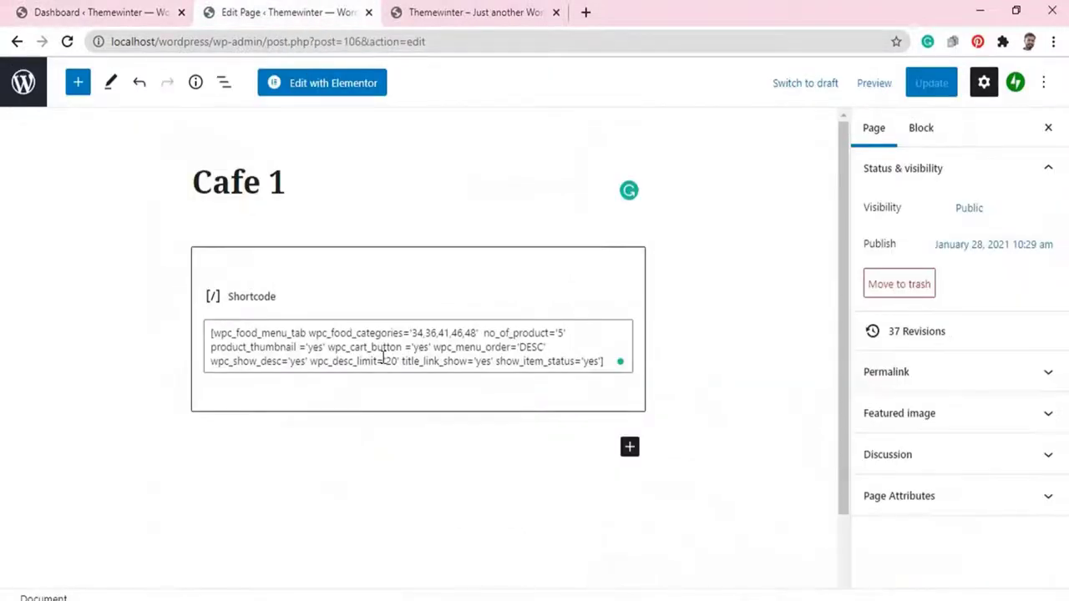
left_click(470, 13)
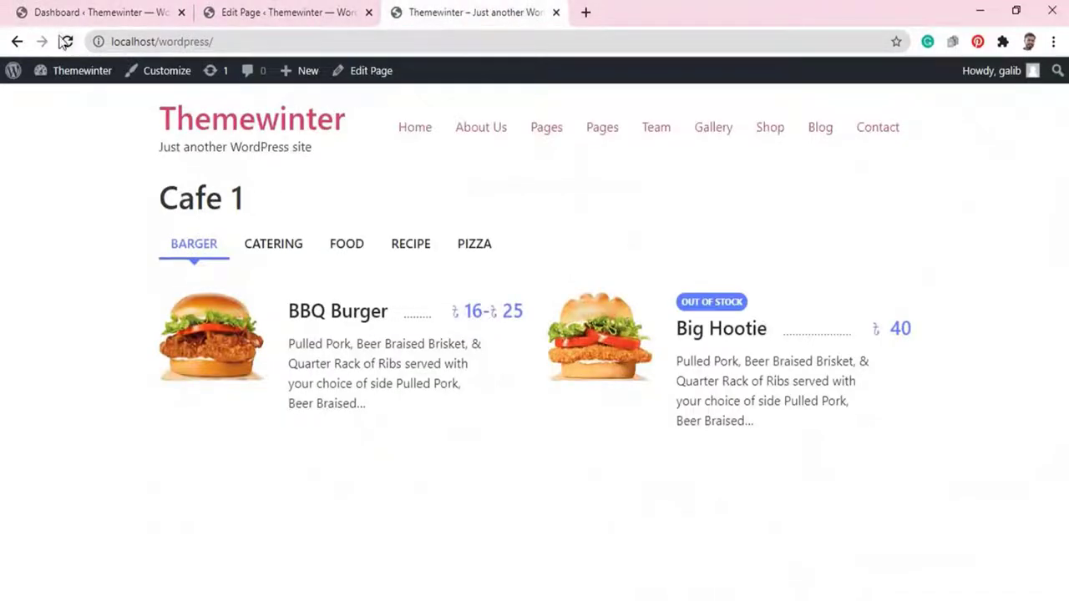
left_click(287, 249)
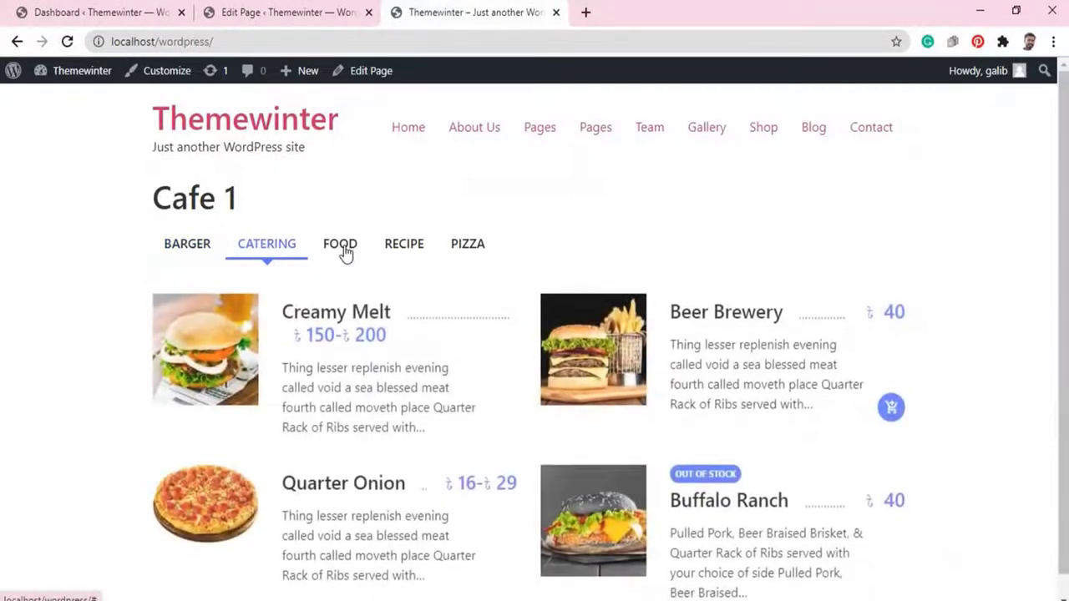
left_click(346, 248)
left_click(413, 251)
left_click(464, 254)
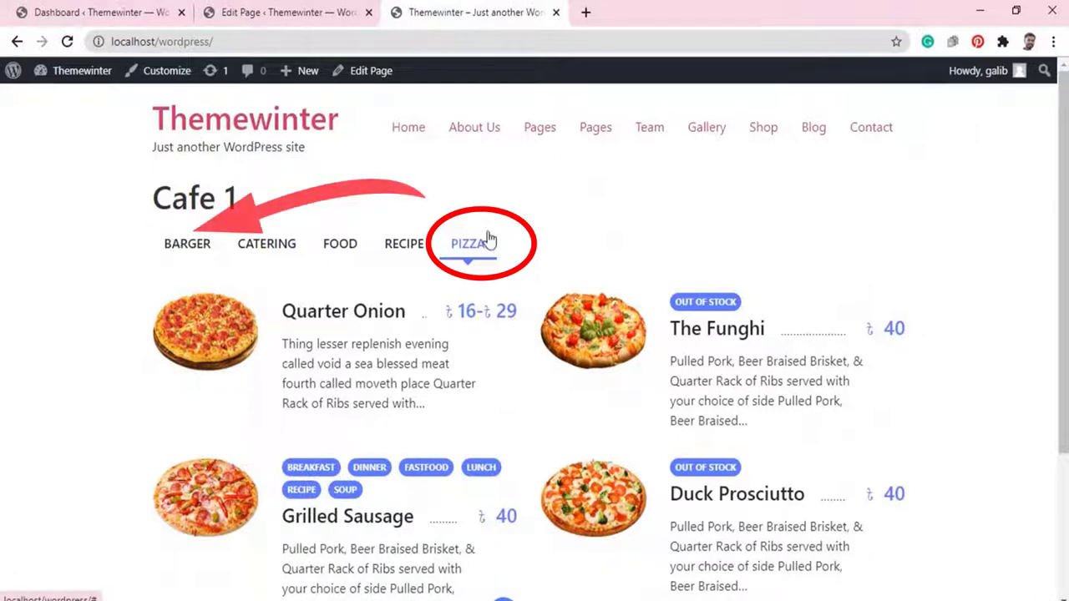
Open the Pizza product category for editing from the store's product categories in the WordPress dashboard.
left_click(98, 13)
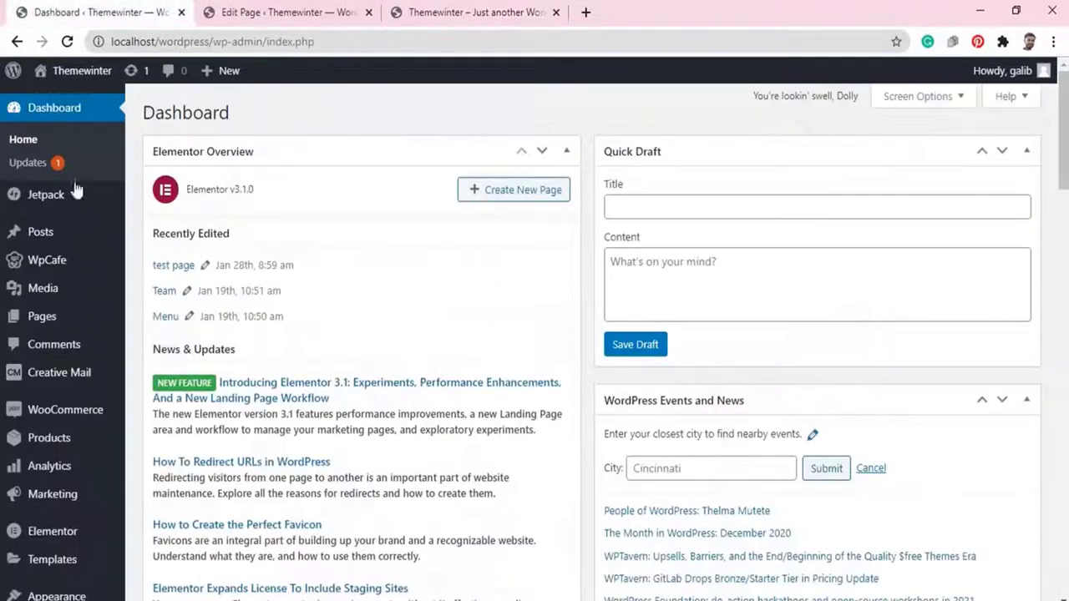
mouse_move(76, 441)
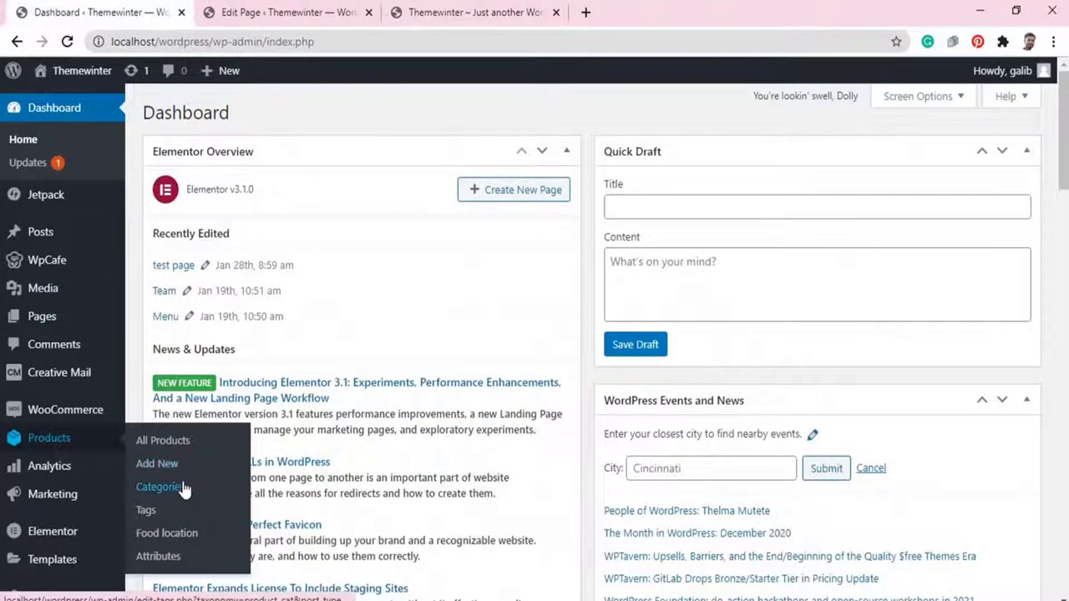
left_click(159, 487)
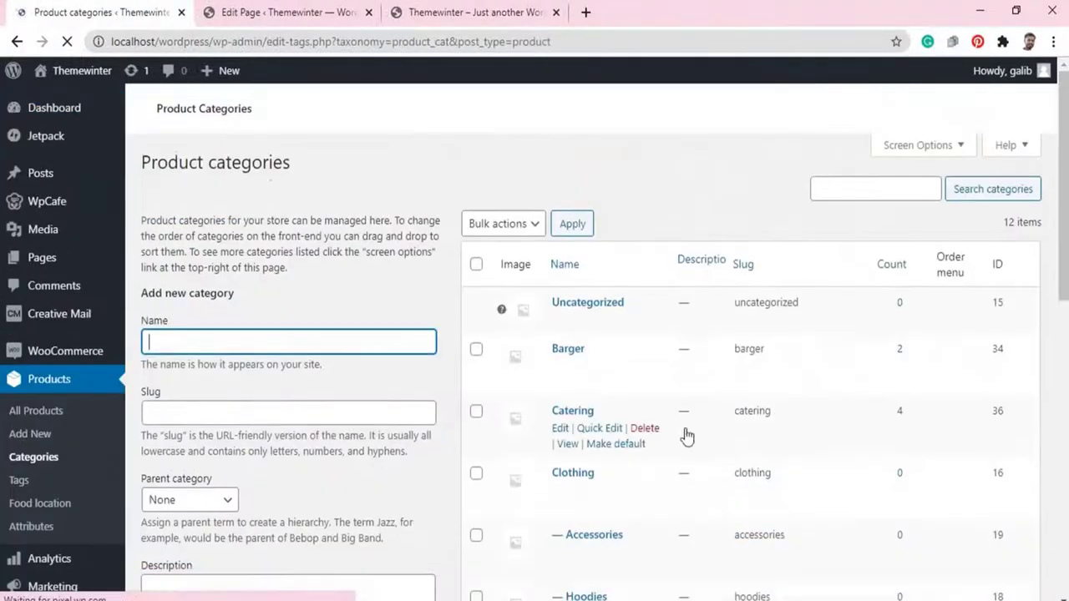
scroll(685, 434, "down", 5)
scroll(544, 477, "down", 2)
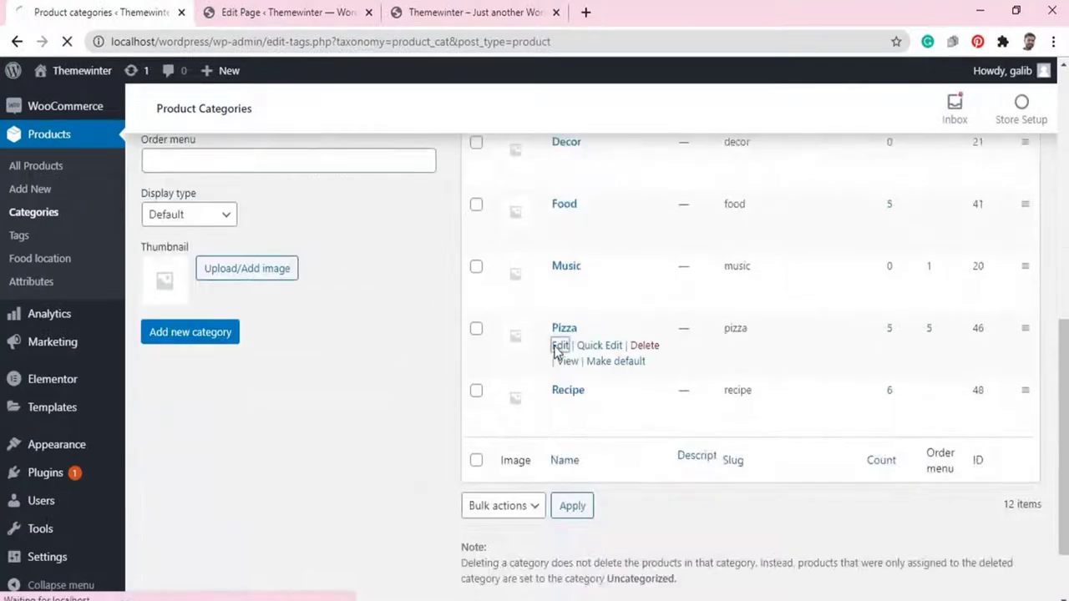
left_click(559, 346)
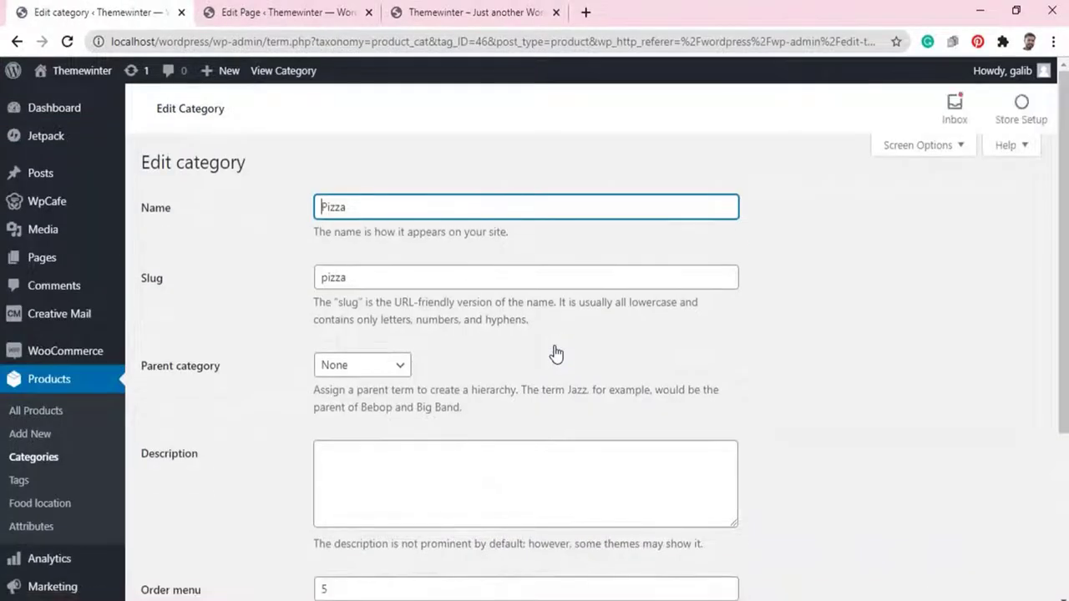
Set the Pizza category's order menu value to 0, save the category and reload the live Cafe 1 page.
scroll(556, 354, "down", 2)
left_click(384, 419)
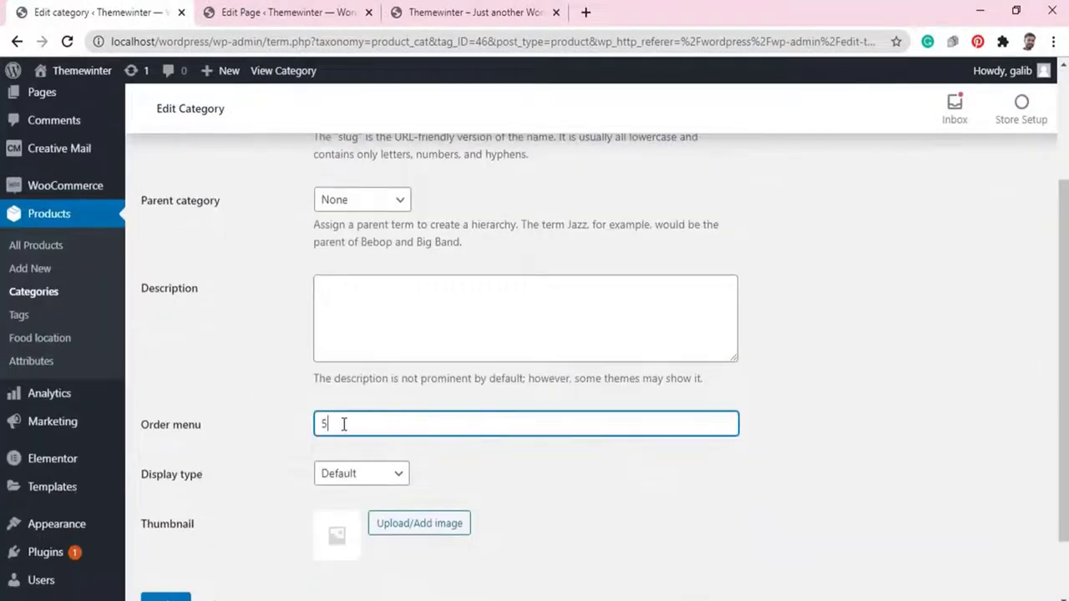
left_click_drag(341, 424, 290, 425)
type("0")
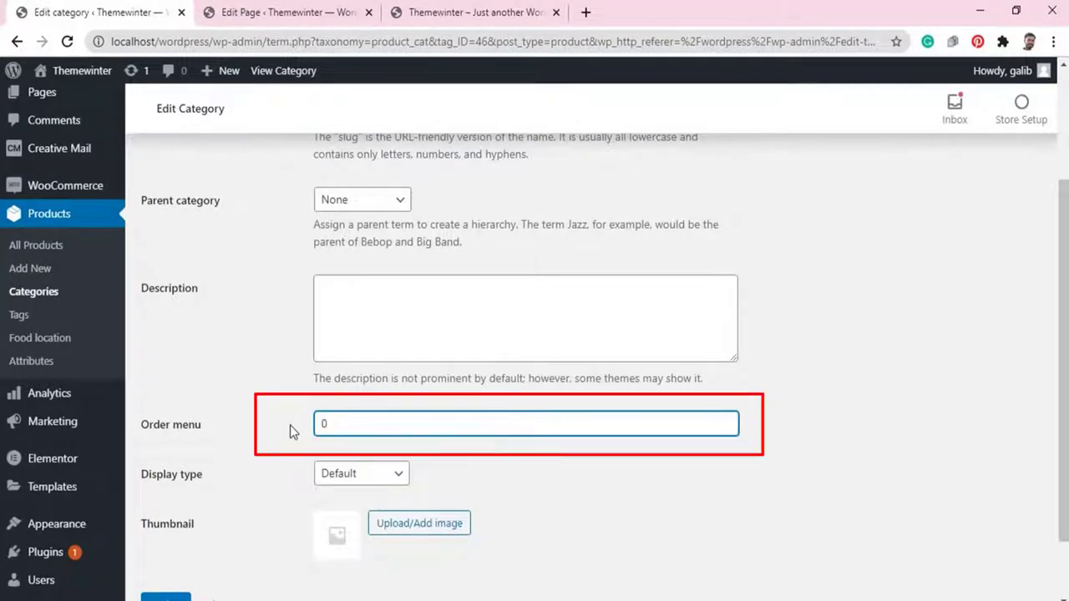
left_click(169, 598)
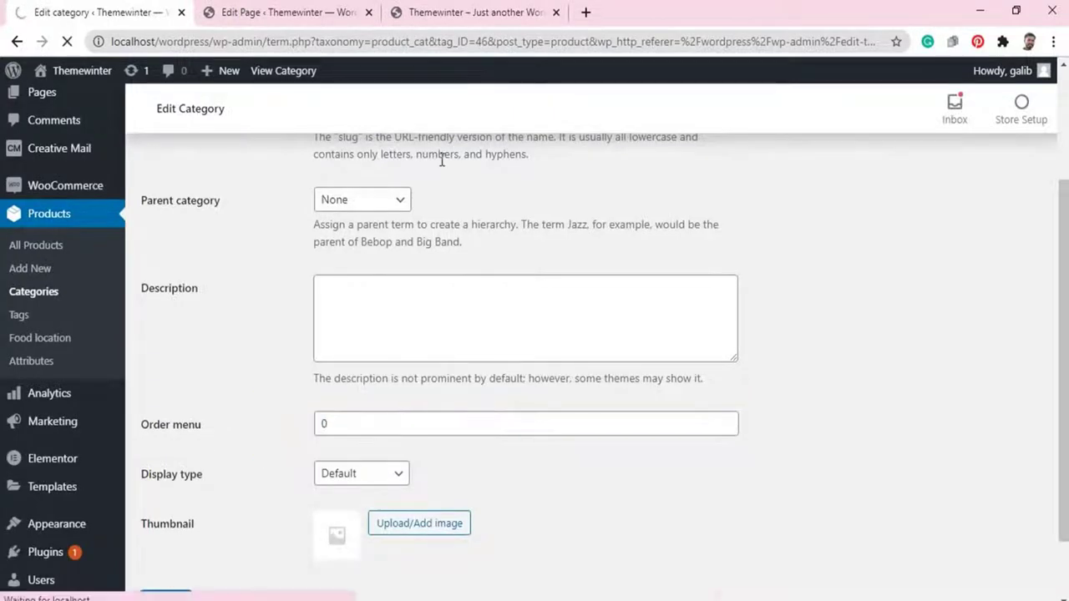
left_click(488, 15)
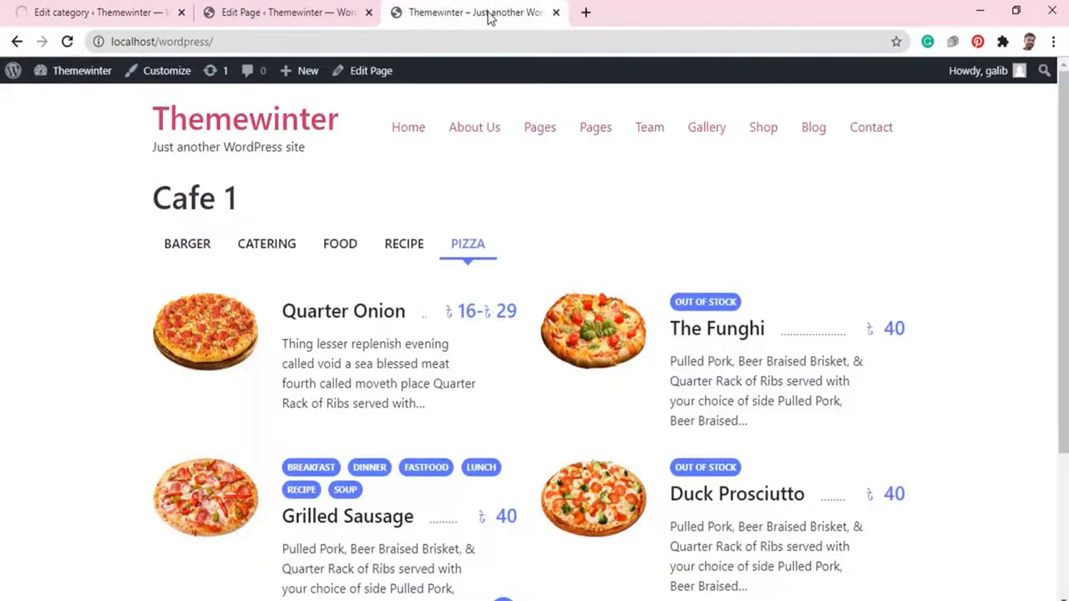
left_click(67, 42)
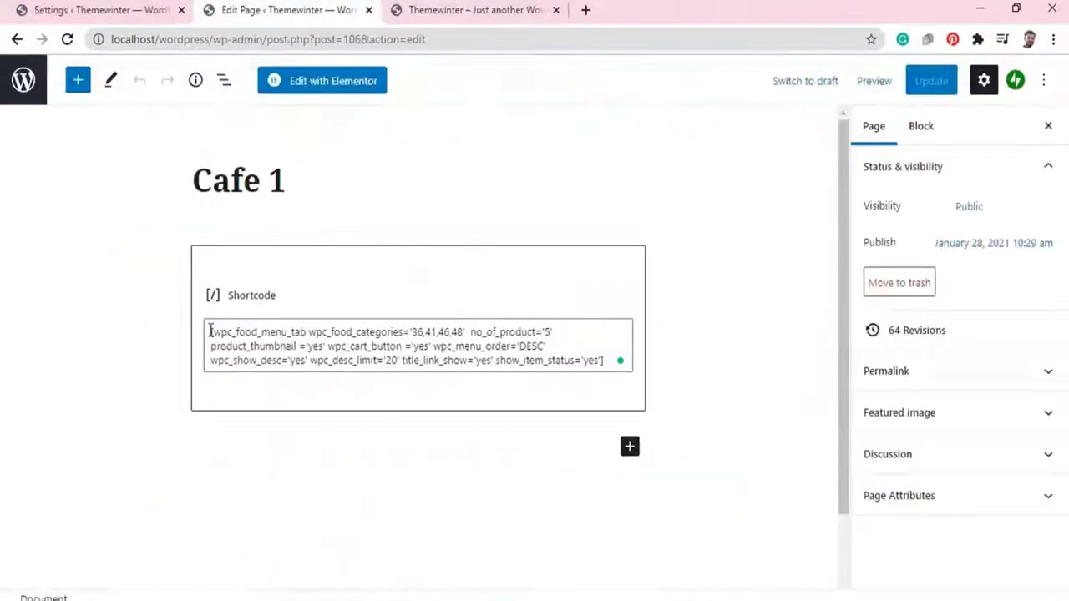
Examine the full food menu tab shortcode on the Cafe 1 page and compare it with the live menu.
left_click_drag(210, 331, 635, 377)
left_click(724, 322)
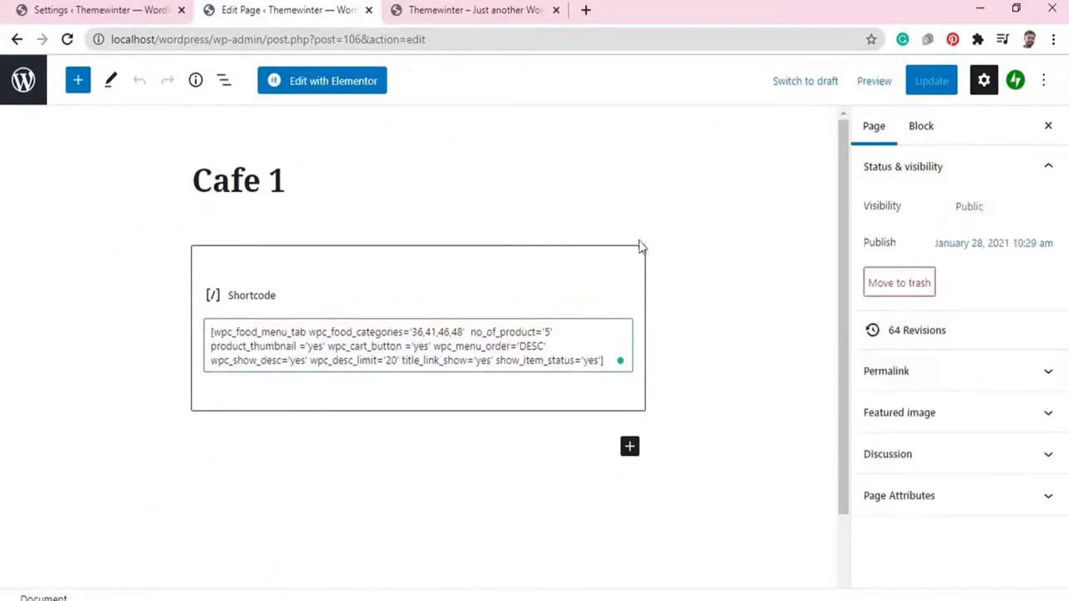
left_click(487, 12)
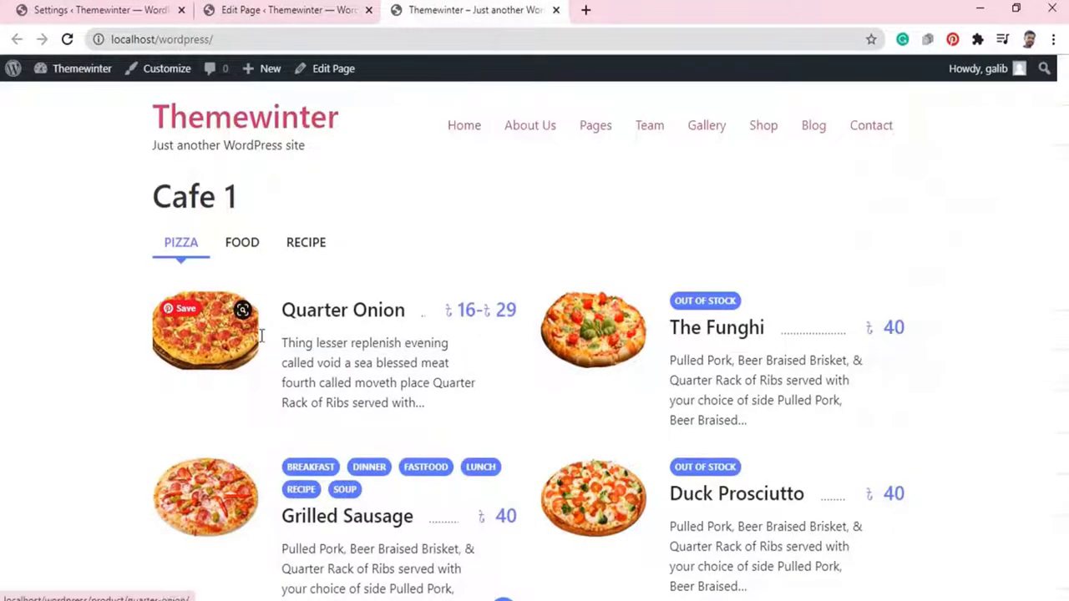
Set product_thumbnail to 'no' in the Cafe 1 shortcode, update the page and reload its live view.
left_click(316, 12)
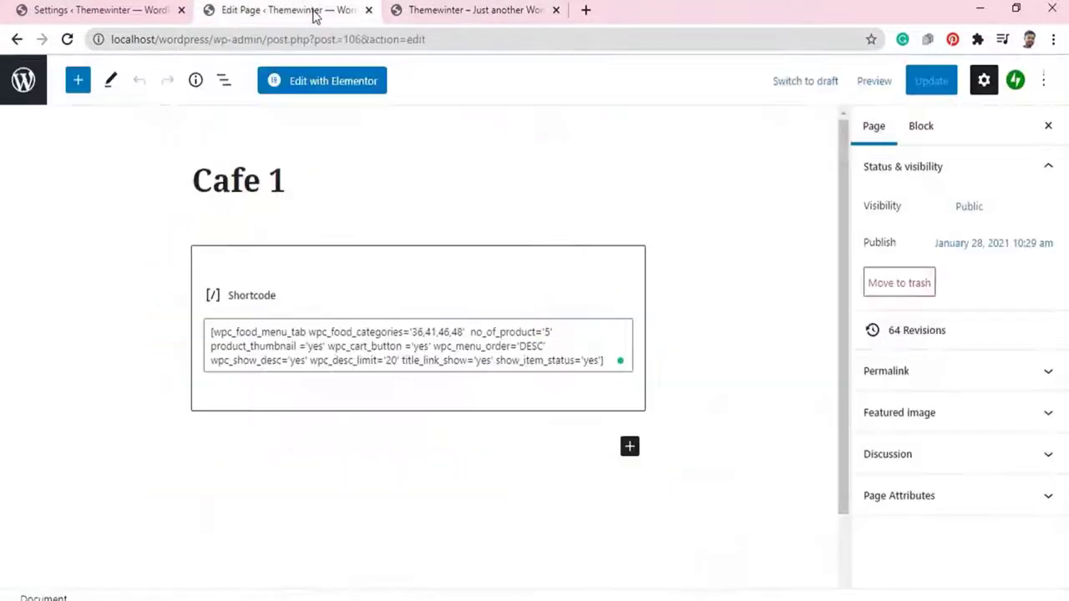
double_click(314, 346)
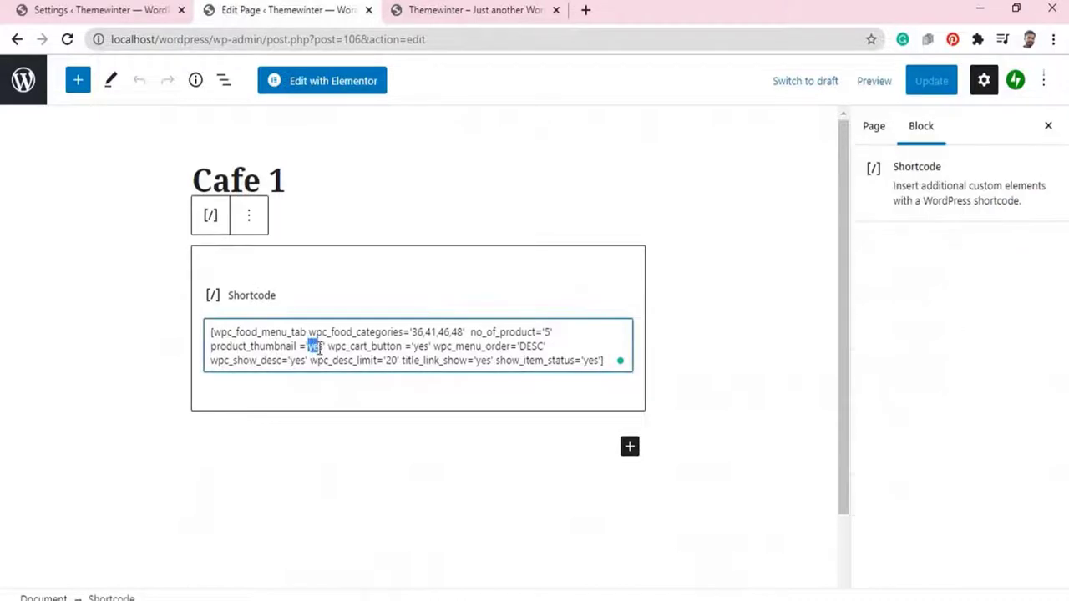
type("no")
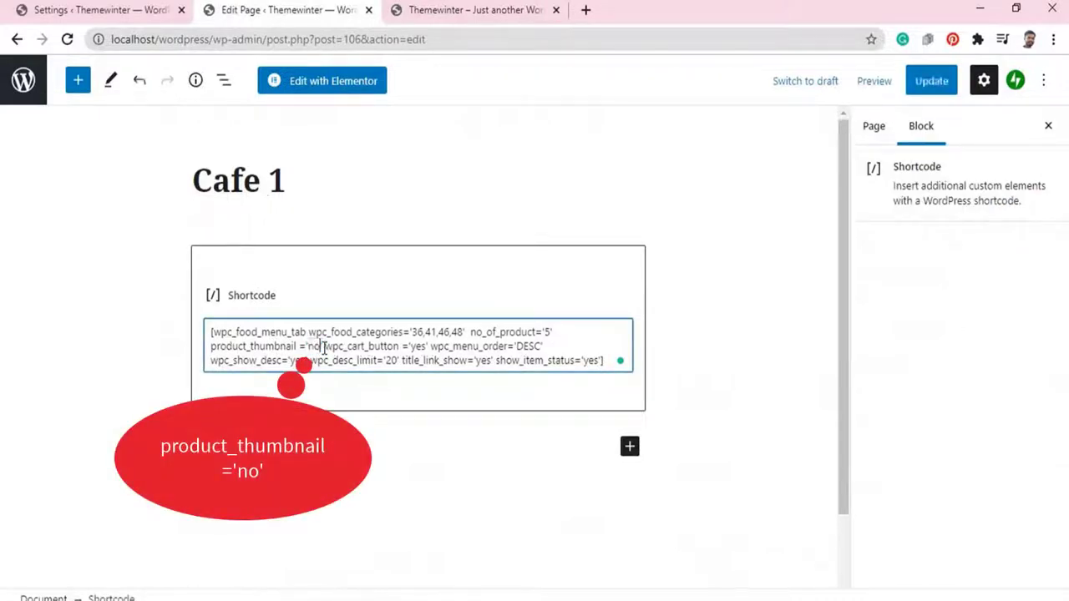
left_click(932, 81)
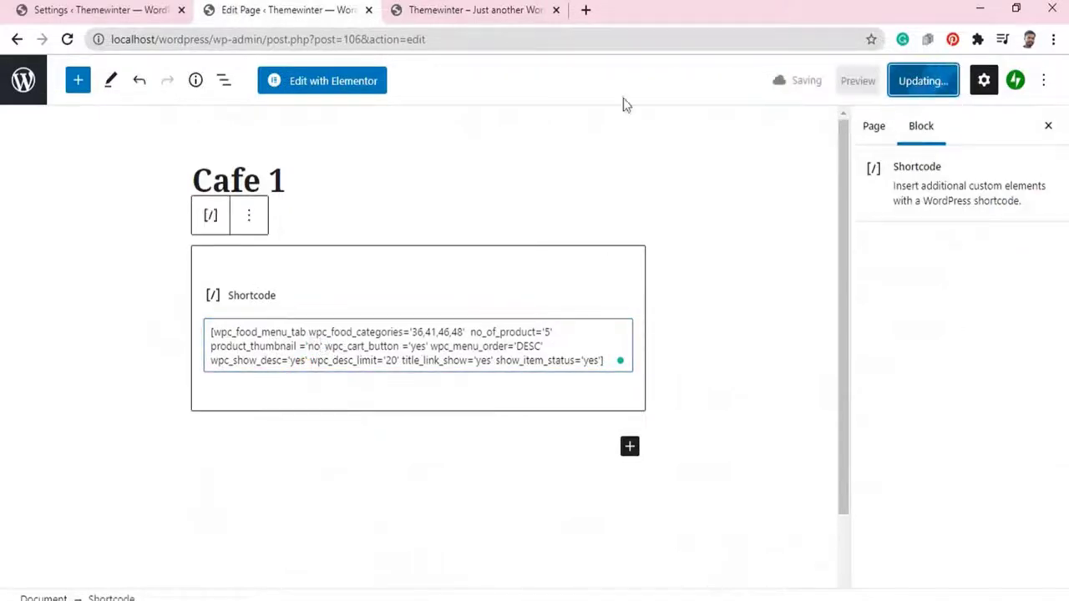
left_click(476, 12)
left_click(67, 40)
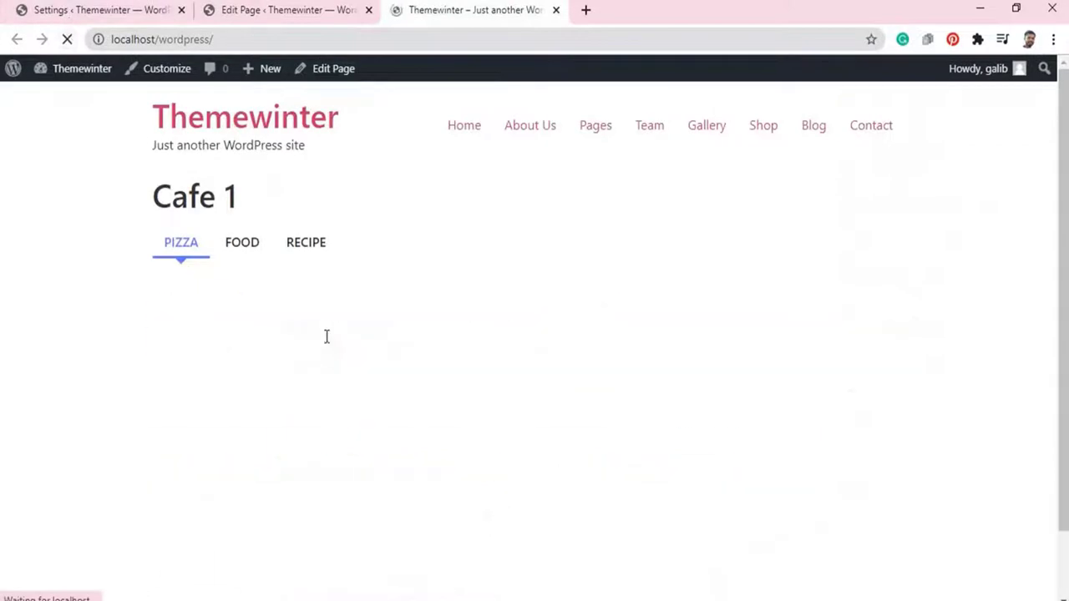
Review the wpc_menu_order and wpc_show_desc attributes in the Cafe 1 page's shortcode.
left_click(292, 11)
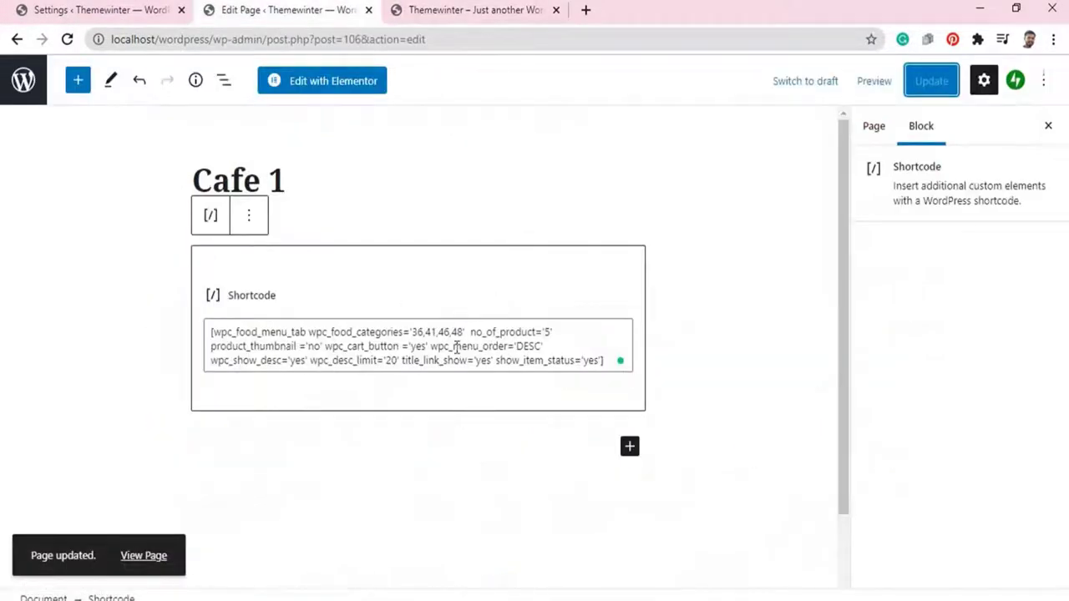
left_click_drag(453, 347, 496, 349)
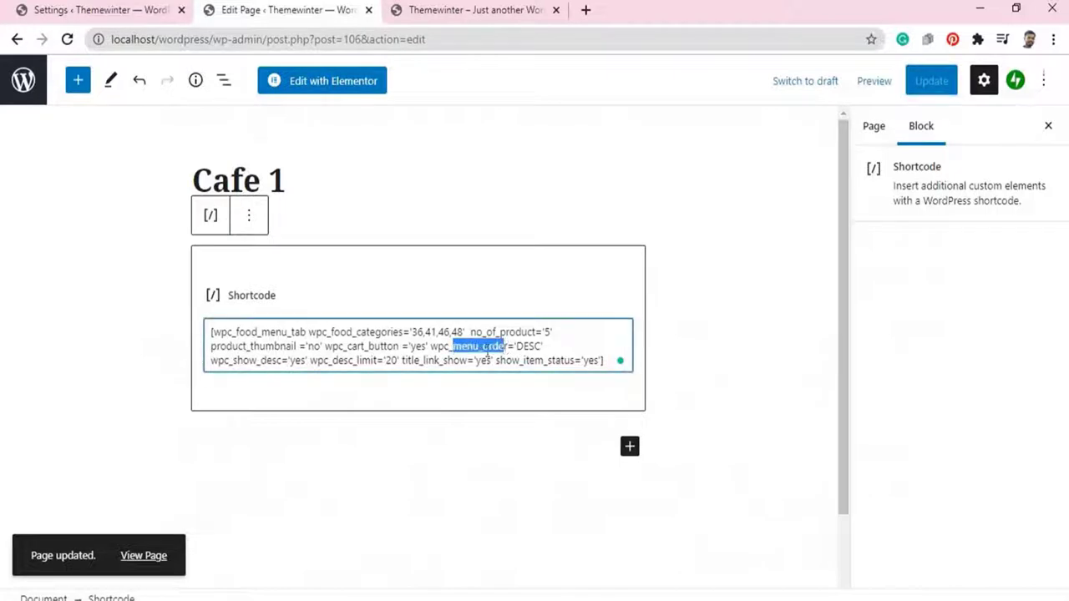
left_click_drag(236, 360, 292, 362)
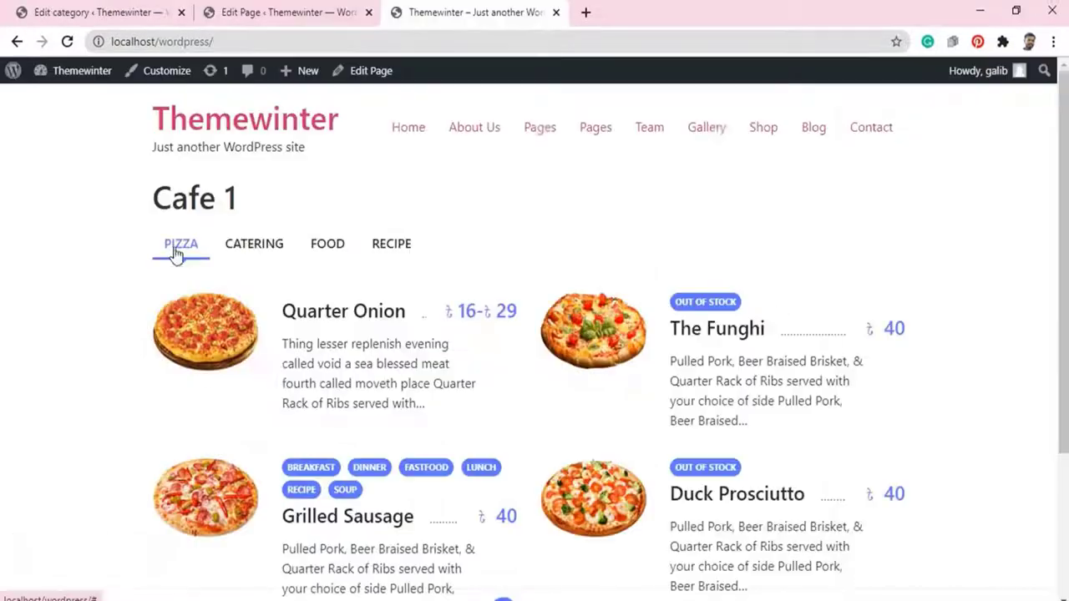
Check the products listed under the Catering, Food, Recipe and Pizza categories on the live Cafe 1 page.
left_click(270, 253)
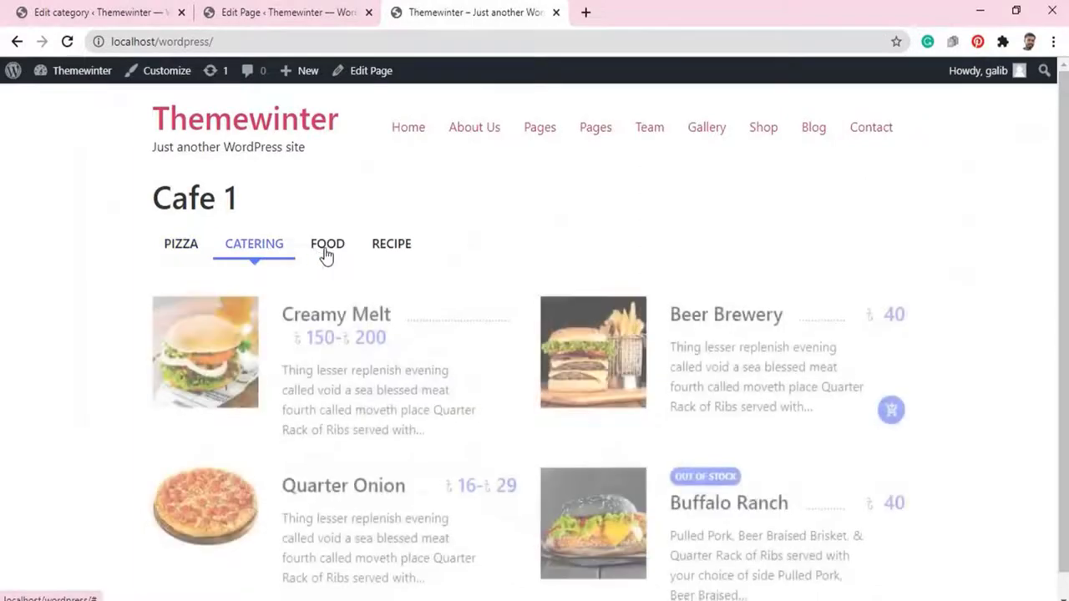
left_click(326, 253)
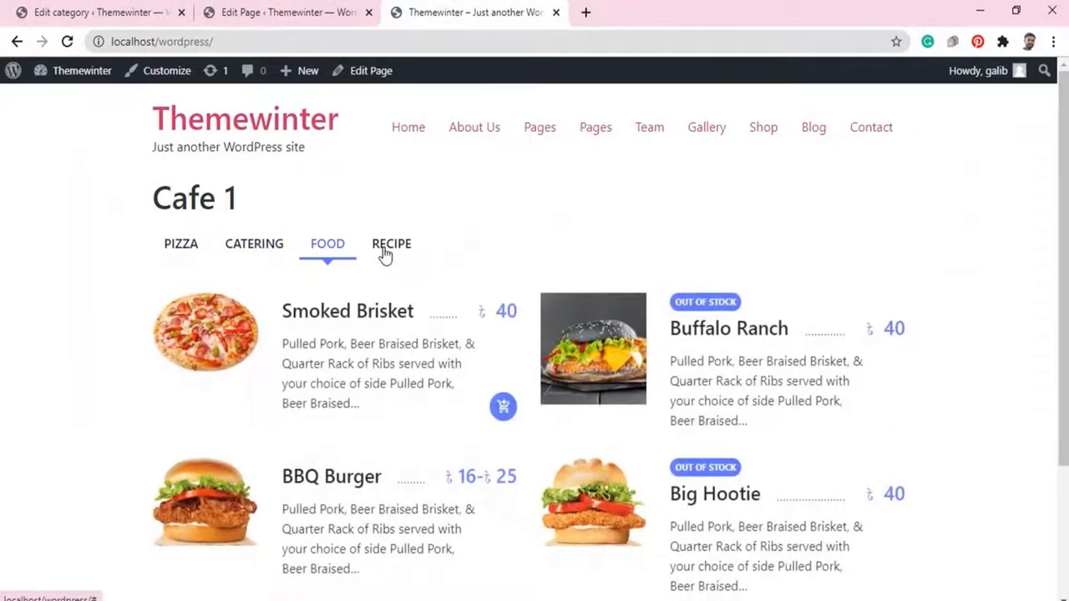
left_click(387, 250)
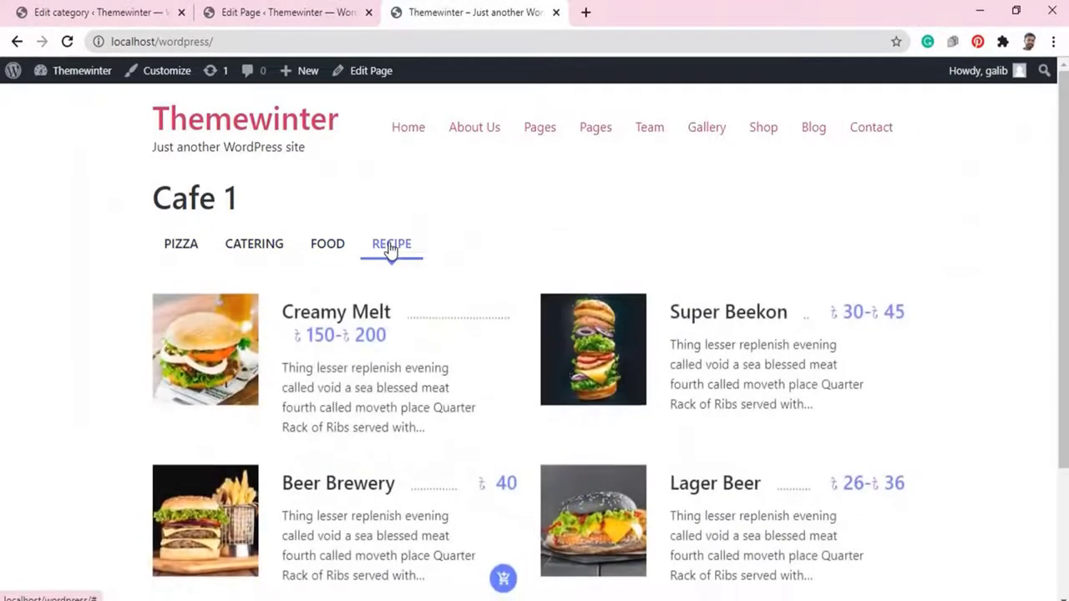
left_click(180, 248)
left_click(266, 247)
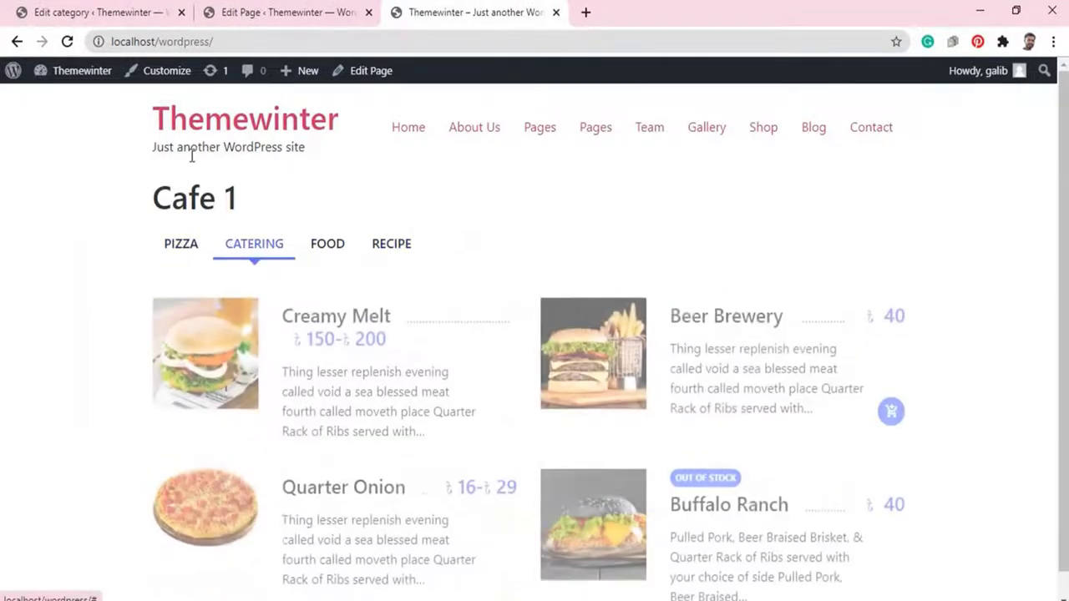
Add the WPC Food Menu Tab widget from the WPCafe Menu group to the Cafe 1 page in the Elementor editor.
left_click(279, 12)
scroll(162, 225, "down", 12)
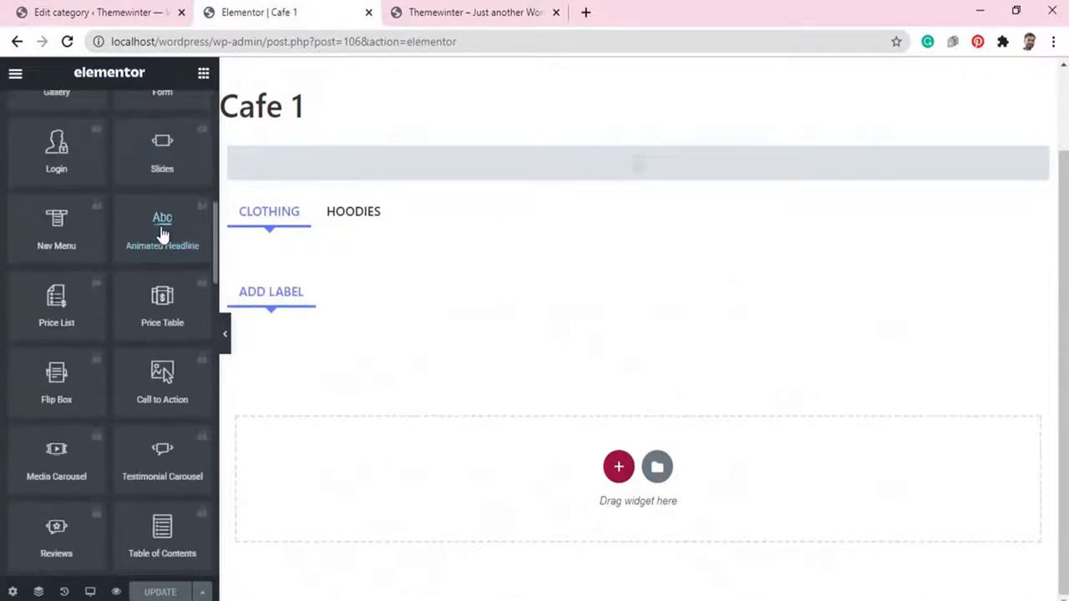
scroll(162, 235, "down", 7)
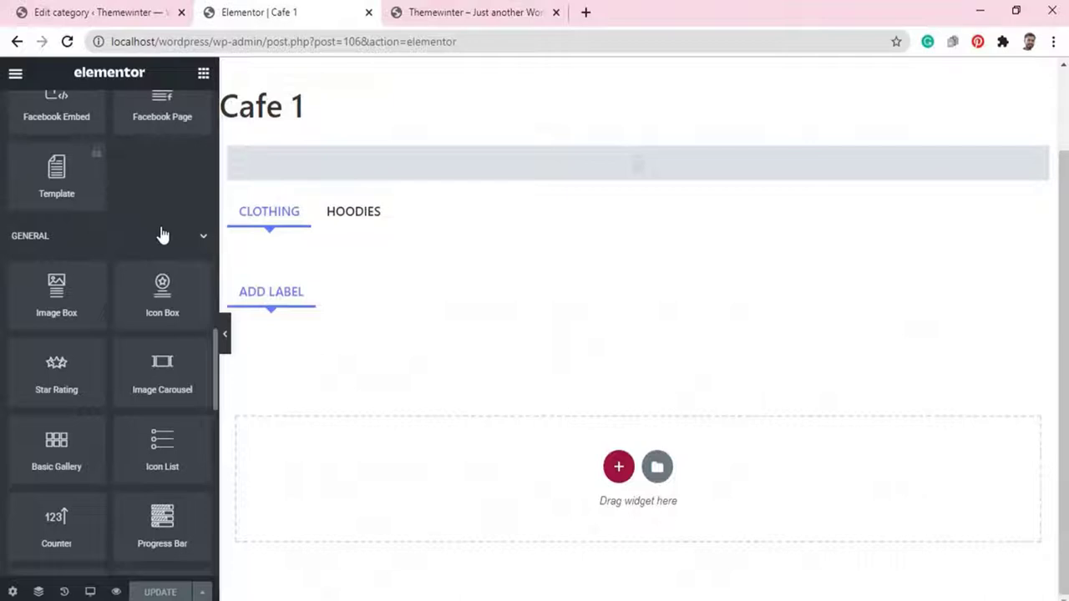
scroll(162, 235, "down", 10)
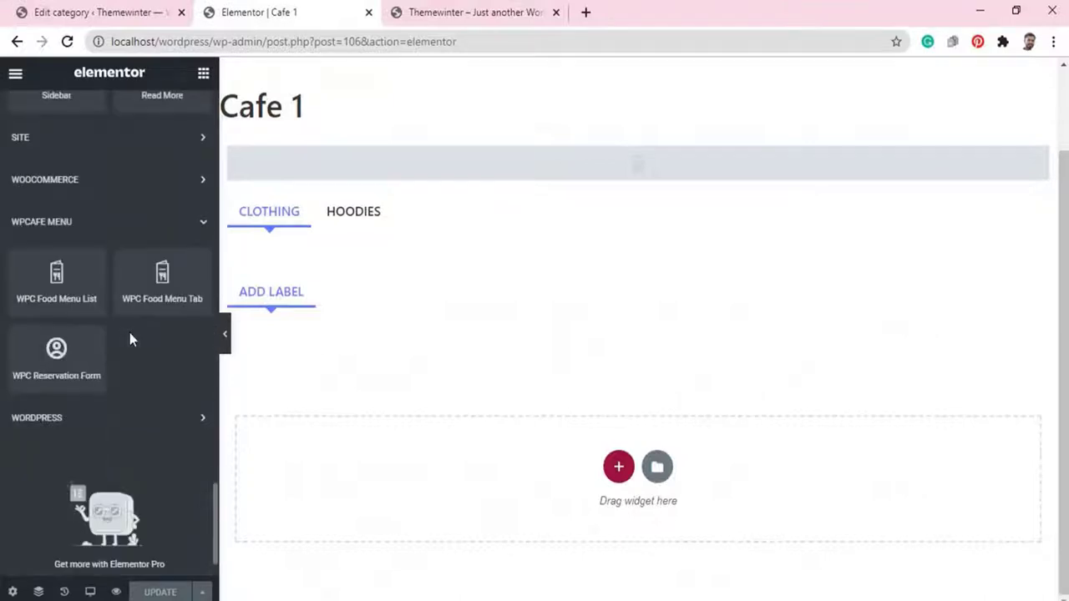
left_click_drag(139, 292, 503, 471)
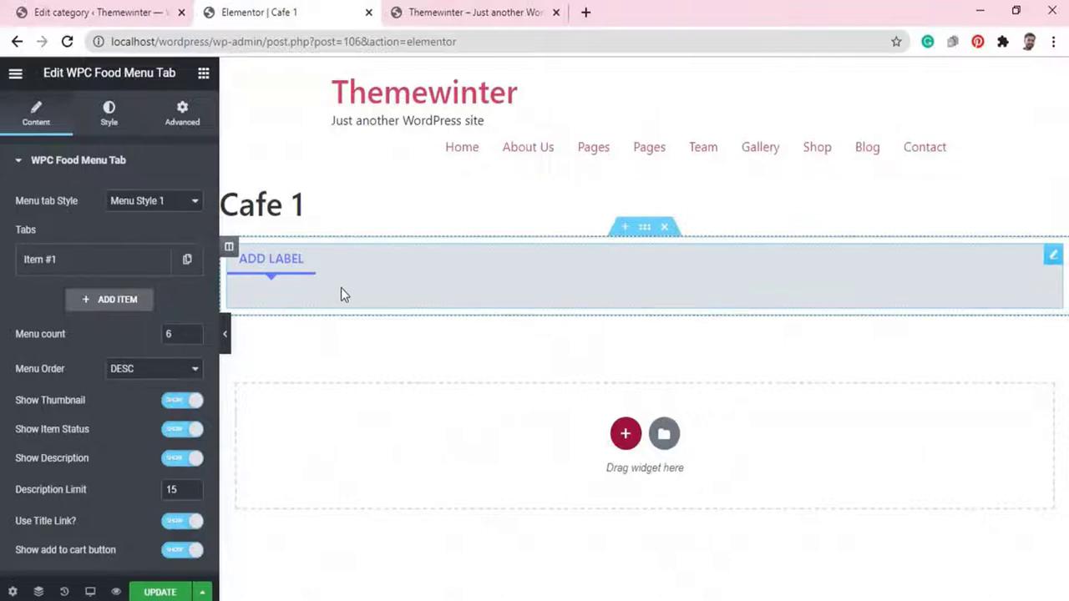
Assign the Barger category to the food menu widget's first tab item.
left_click(125, 259)
left_click(107, 318)
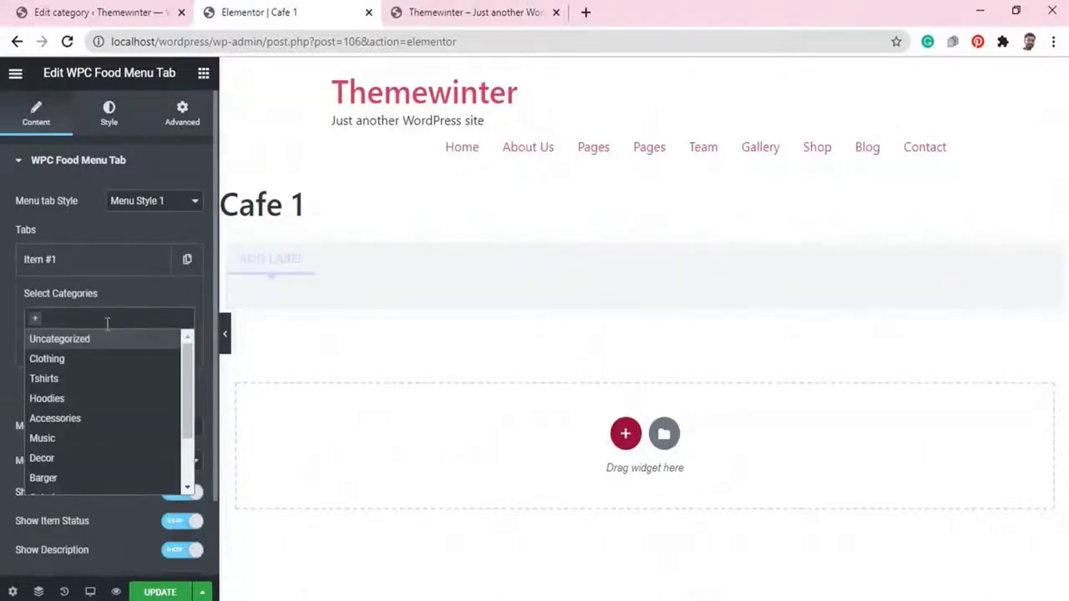
scroll(100, 384, "down", 2)
left_click(96, 406)
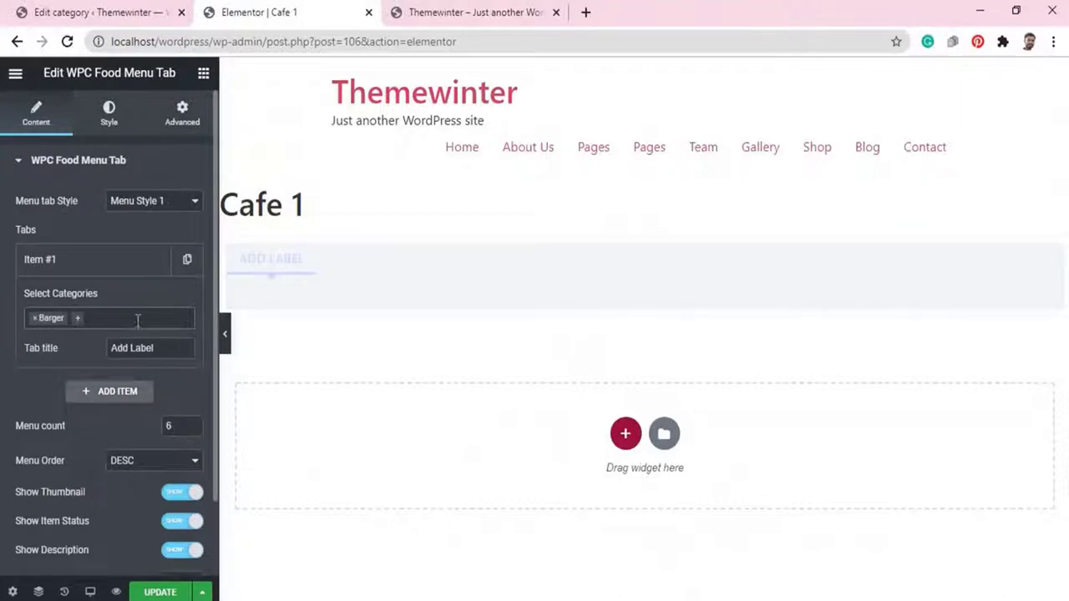
Add a third tab item to the food menu widget and assign it the Catering category.
left_click(137, 320)
scroll(105, 418, "down", 2)
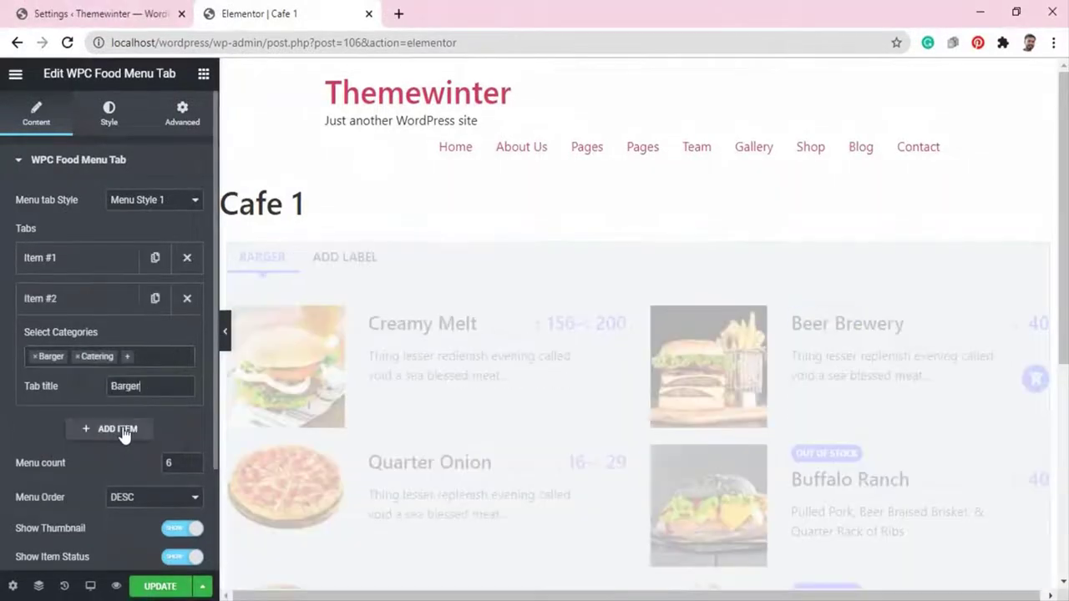
left_click(115, 430)
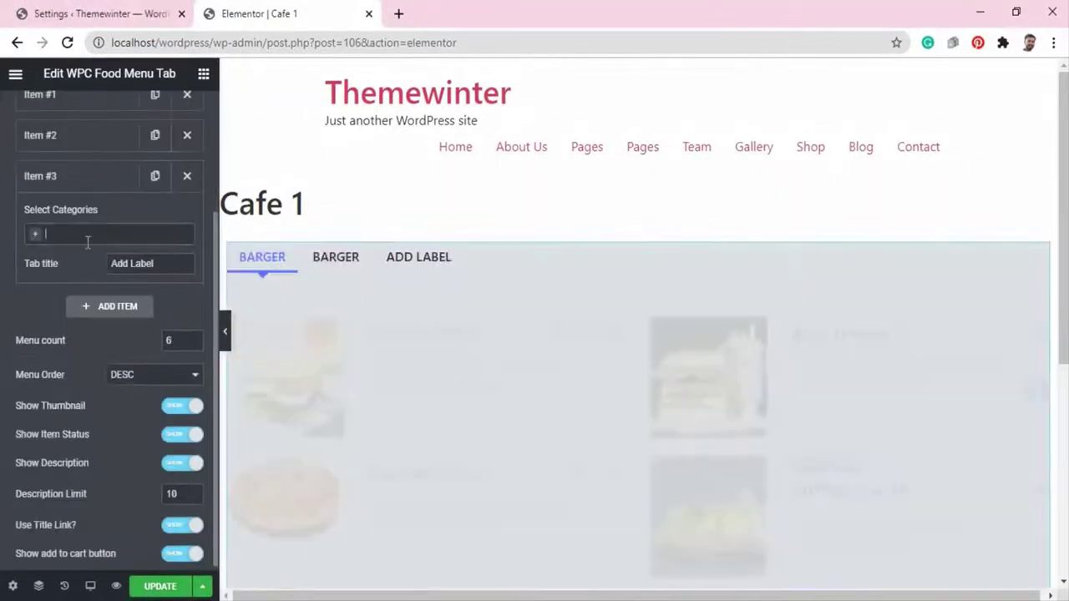
left_click(108, 233)
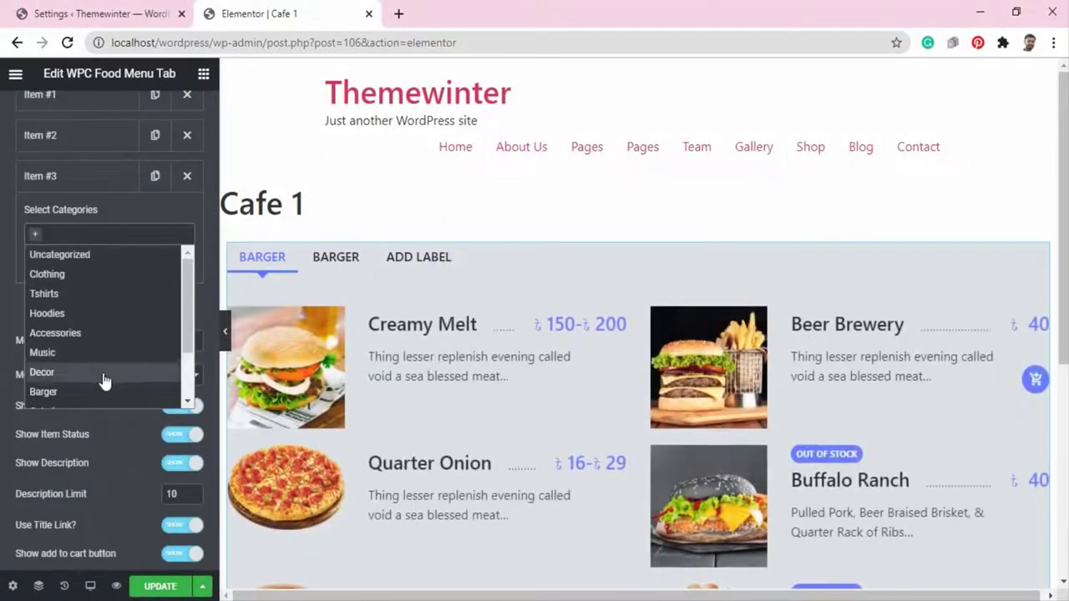
scroll(105, 381, "down", 2)
left_click(100, 339)
Add the Pizza category to the third tab item and set its tab title to Pizza.
left_click(109, 234)
scroll(114, 377, "down", 2)
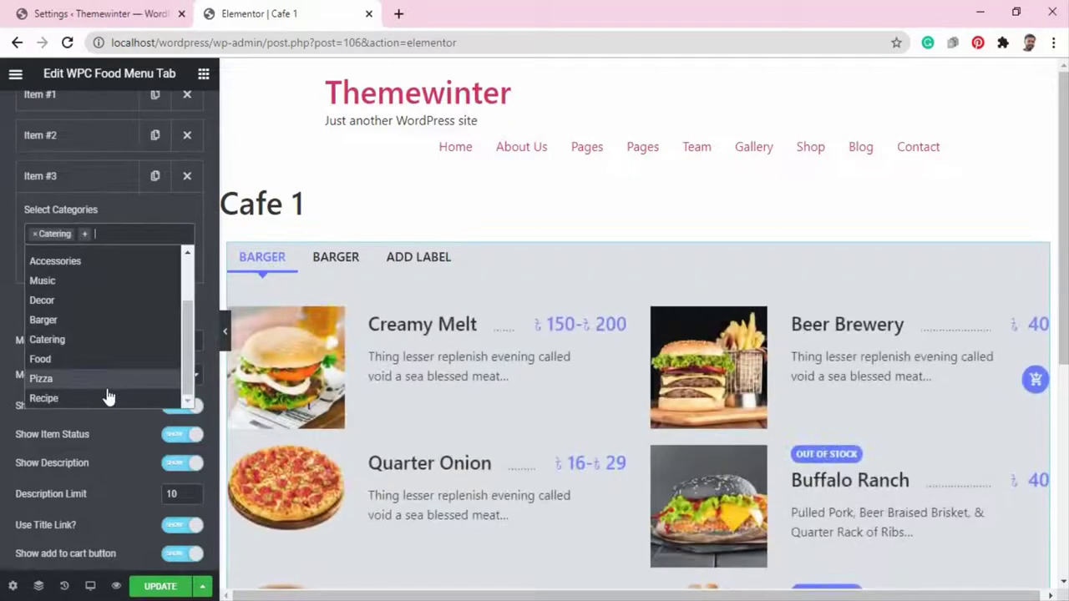
left_click(107, 386)
left_click_drag(163, 264, 102, 263)
type("Pizz")
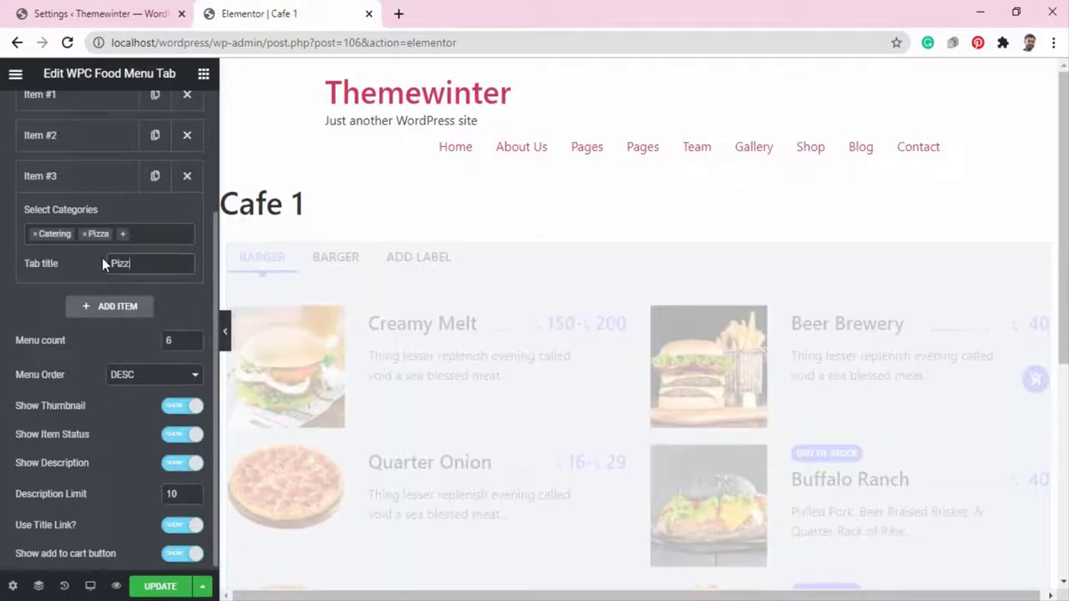
type("a")
Preview the food menu tabs with thumbnail, item status and description each hidden in turn, turning each one back on.
left_click(170, 407)
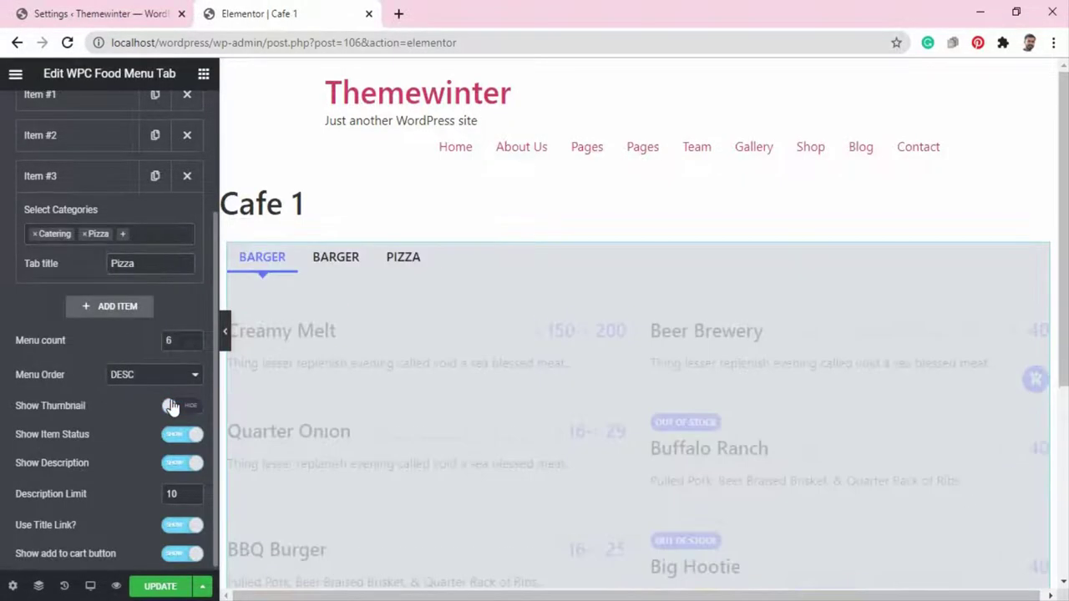
left_click(176, 406)
left_click(178, 437)
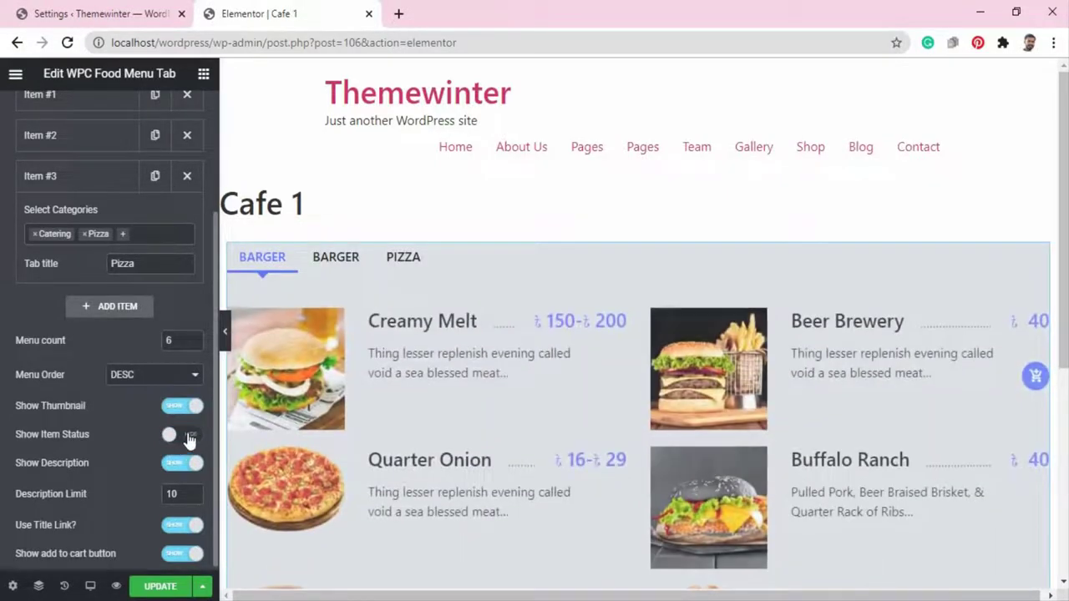
left_click(172, 435)
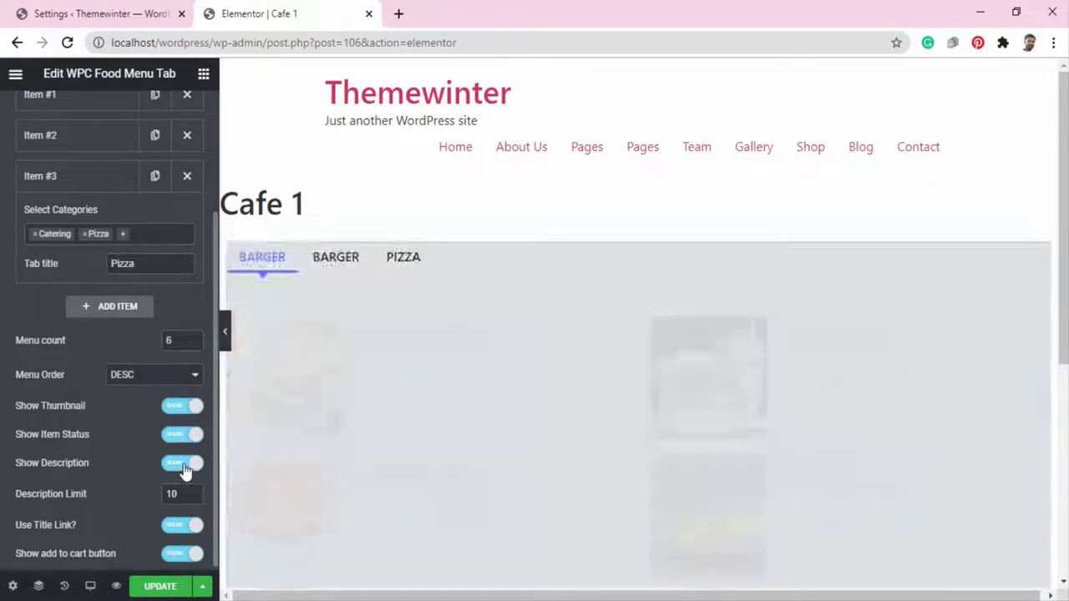
left_click(185, 464)
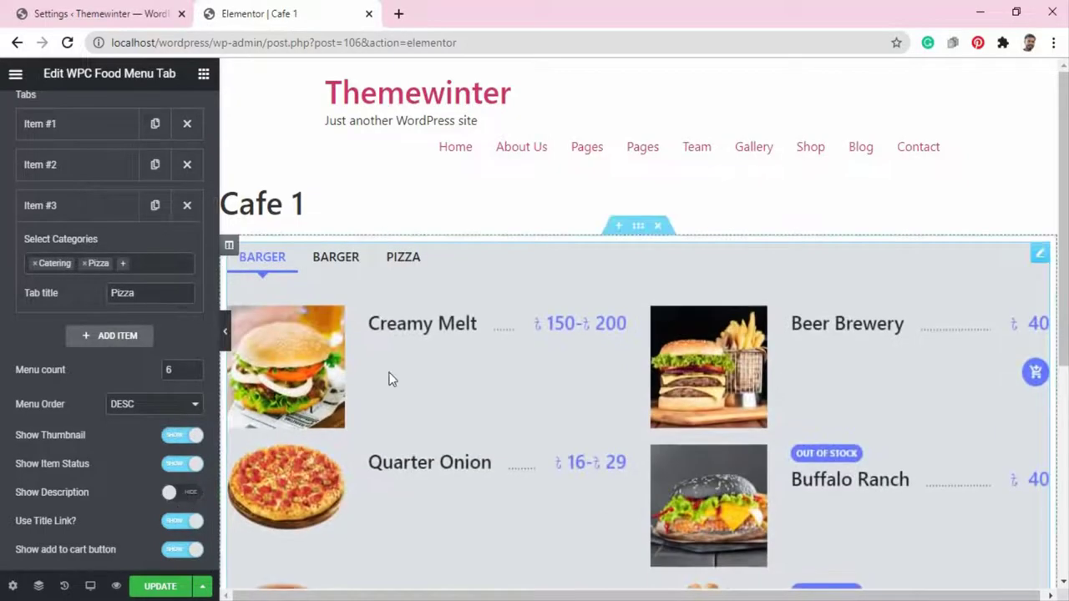
left_click(175, 492)
Adjust the food menu tab widget's Description Limit, trying 15, and update the page.
scroll(184, 534, "down", 1)
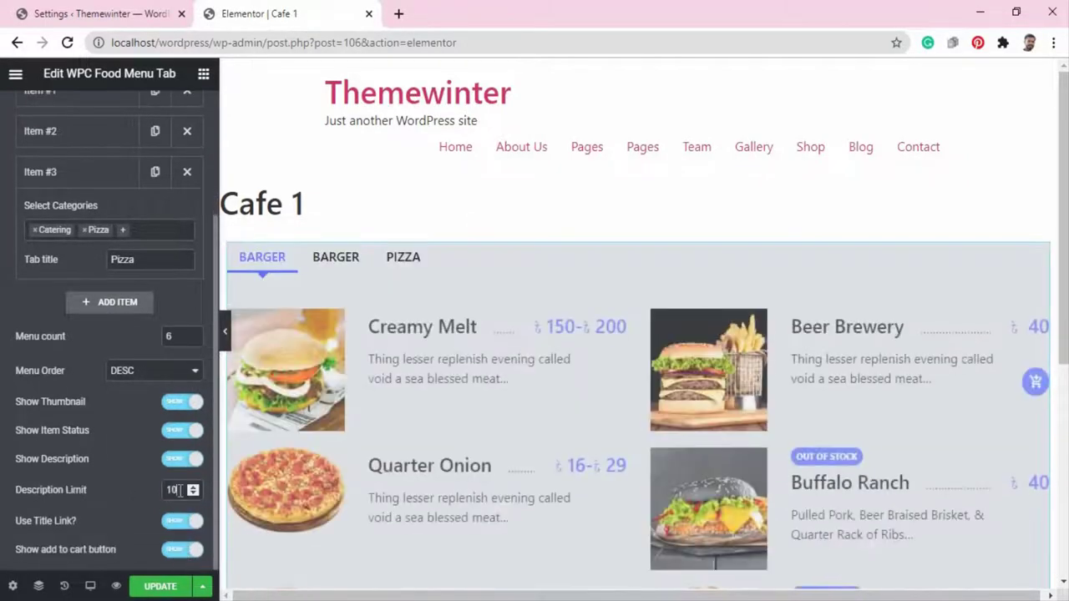
type("15")
key("BackSpace")
type("2")
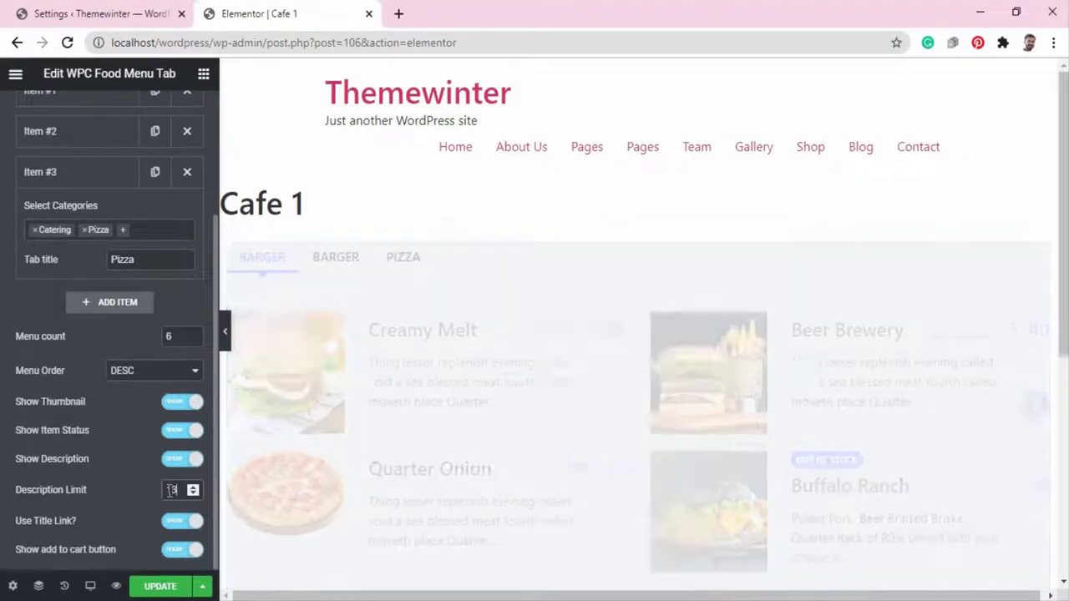
left_click(159, 586)
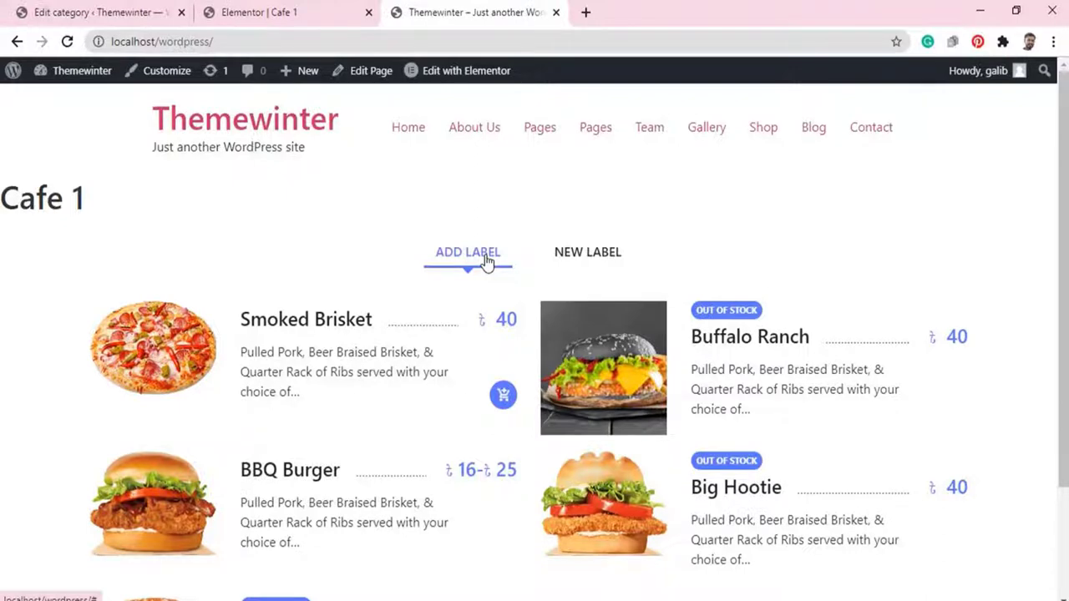
Copy the Show Food Menu List shortcode from the available shortcodes in the WpCafe settings.
left_click(92, 12)
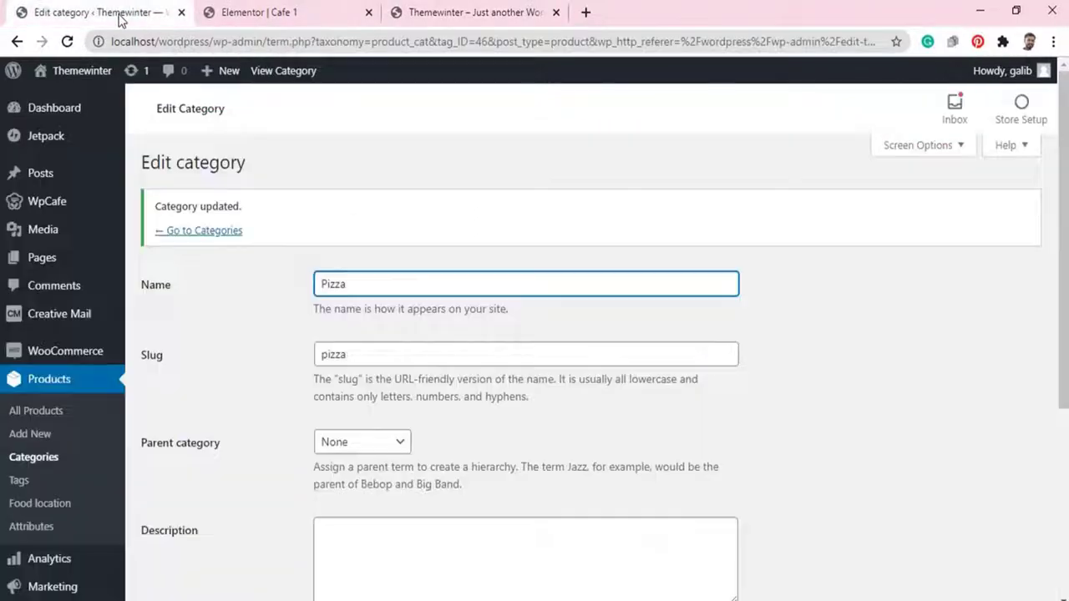
mouse_move(66, 201)
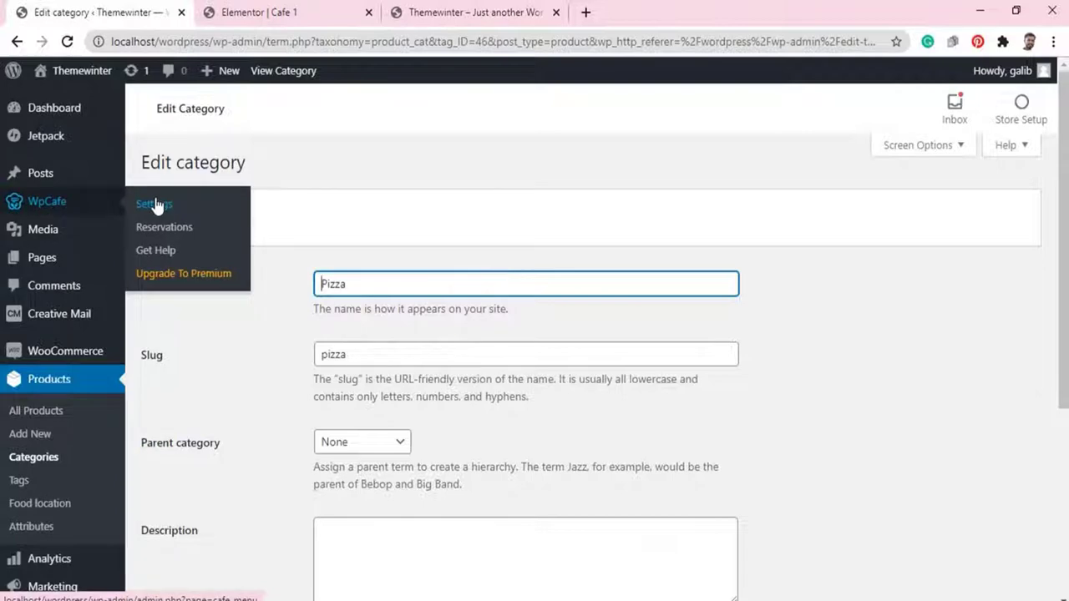
left_click(175, 204)
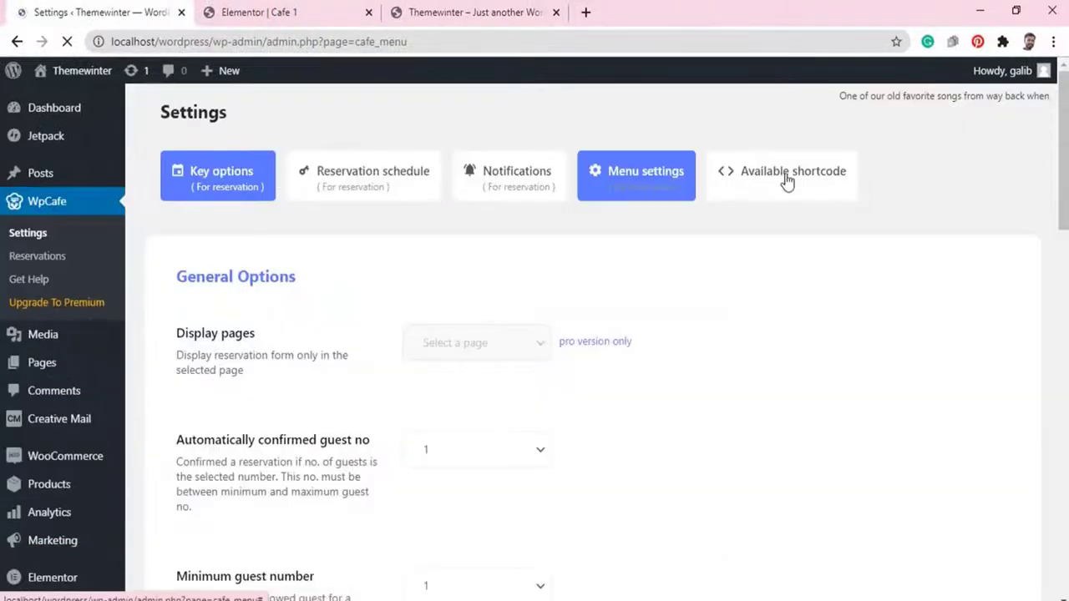
left_click(781, 172)
scroll(785, 188, "down", 10)
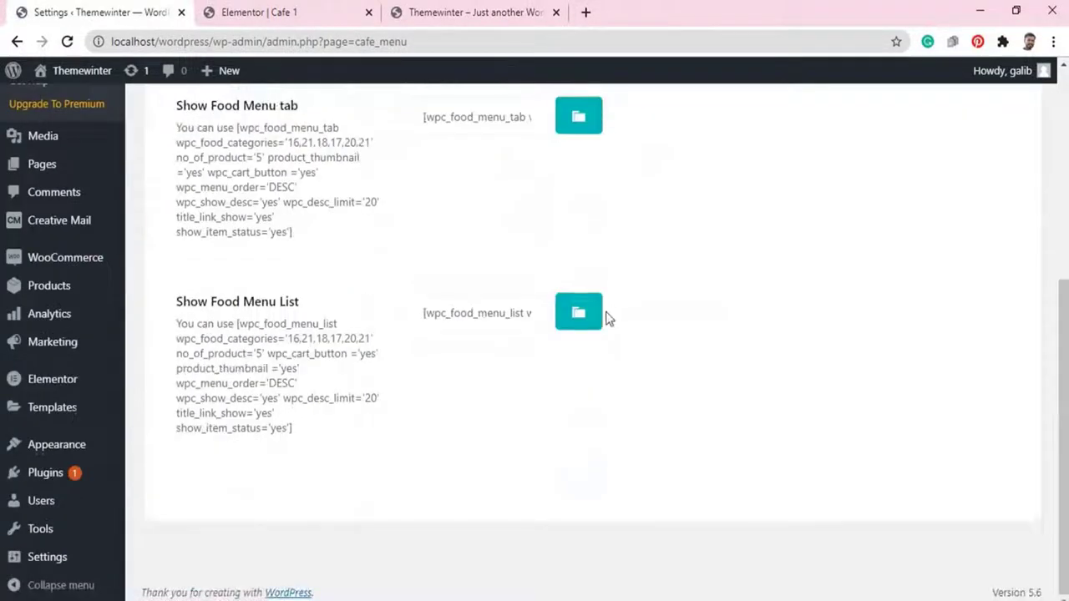
left_click(578, 312)
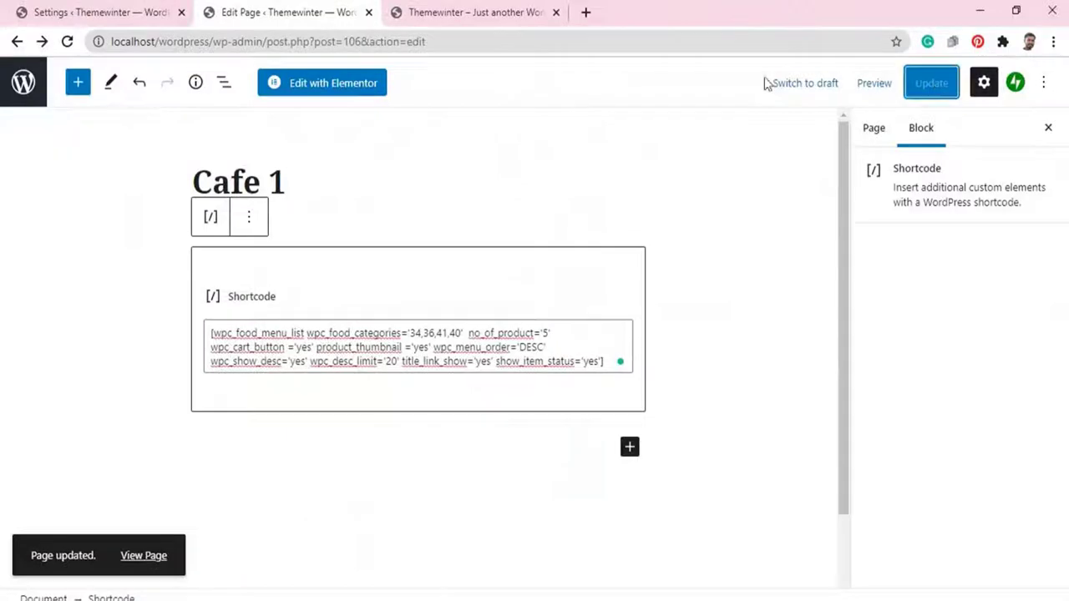
Reload the live Cafe 1 page and review the food menu list produced by the shortcode.
left_click(450, 13)
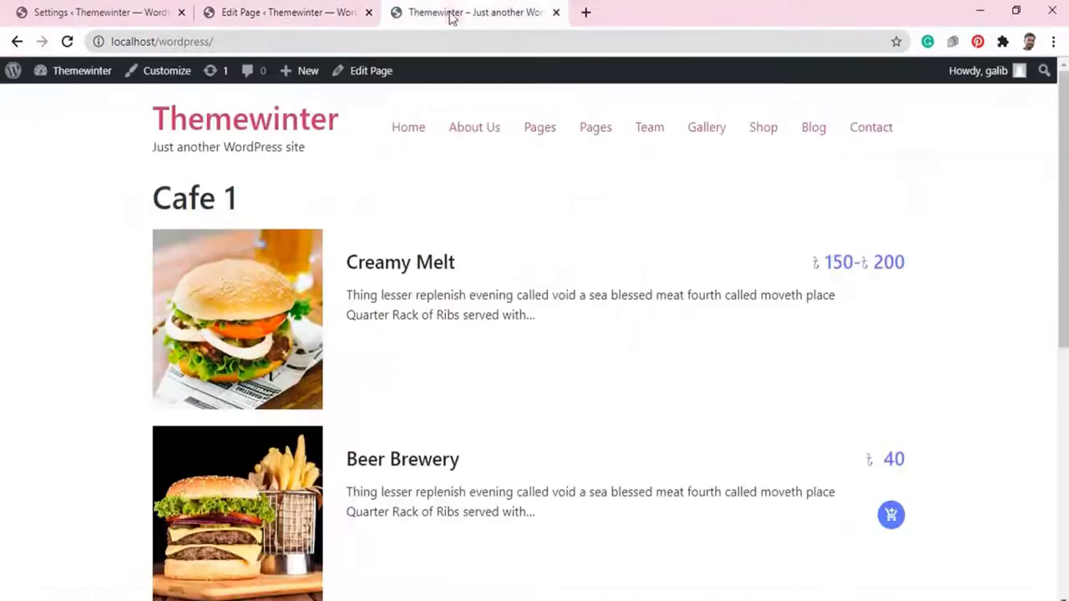
left_click(67, 41)
scroll(125, 205, "down", 8)
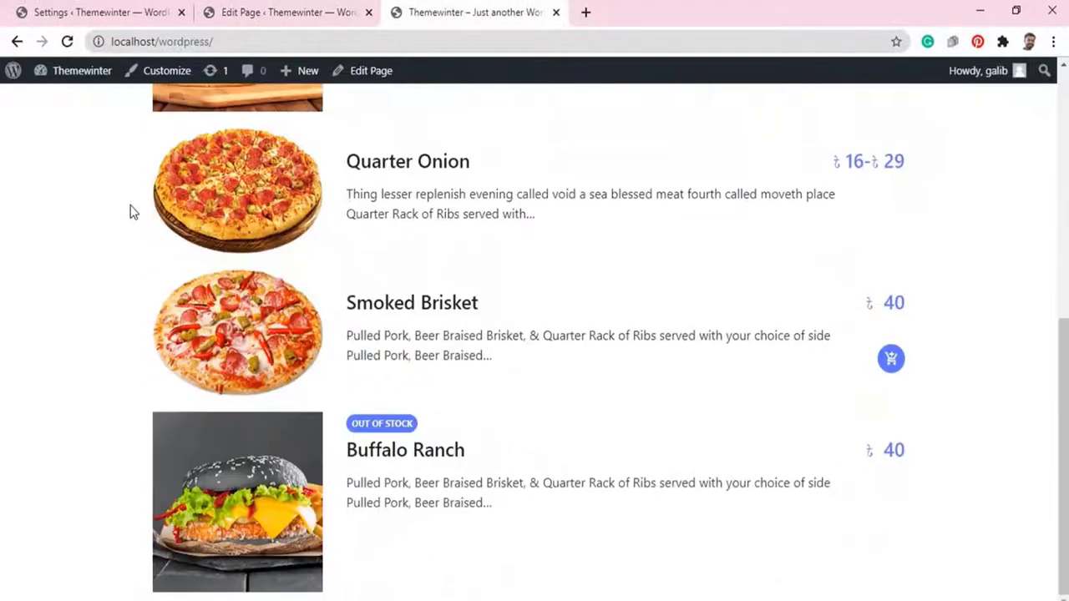
Open the Cafe 1 page in Elementor and place the WPC Food Menu List widget above the existing menu tabs.
left_click(268, 12)
left_click(311, 84)
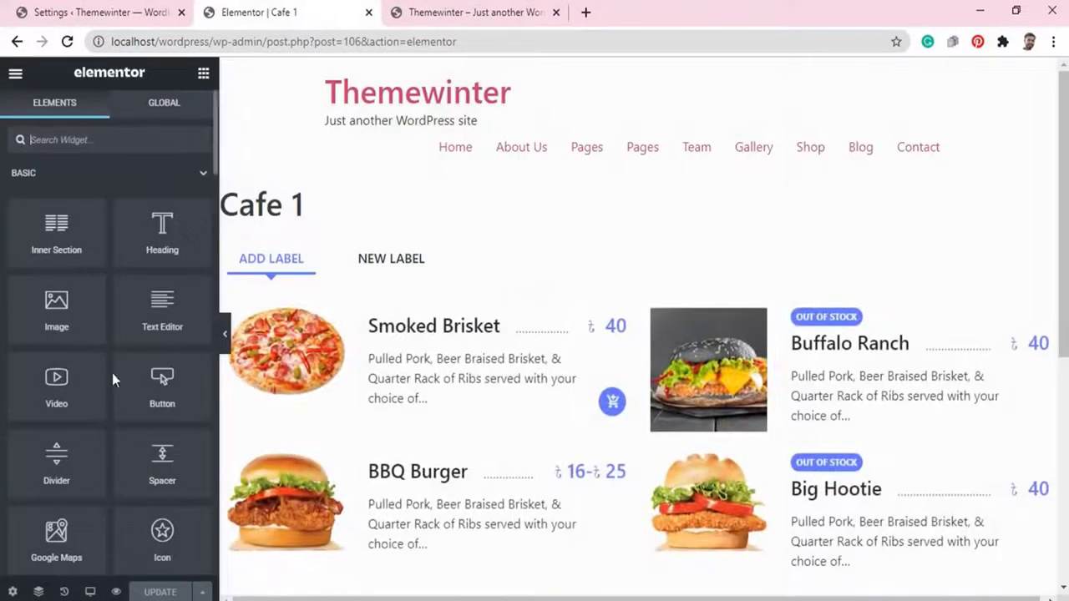
scroll(125, 392, "down", 10)
scroll(125, 398, "down", 5)
left_click_drag(56, 280, 391, 258)
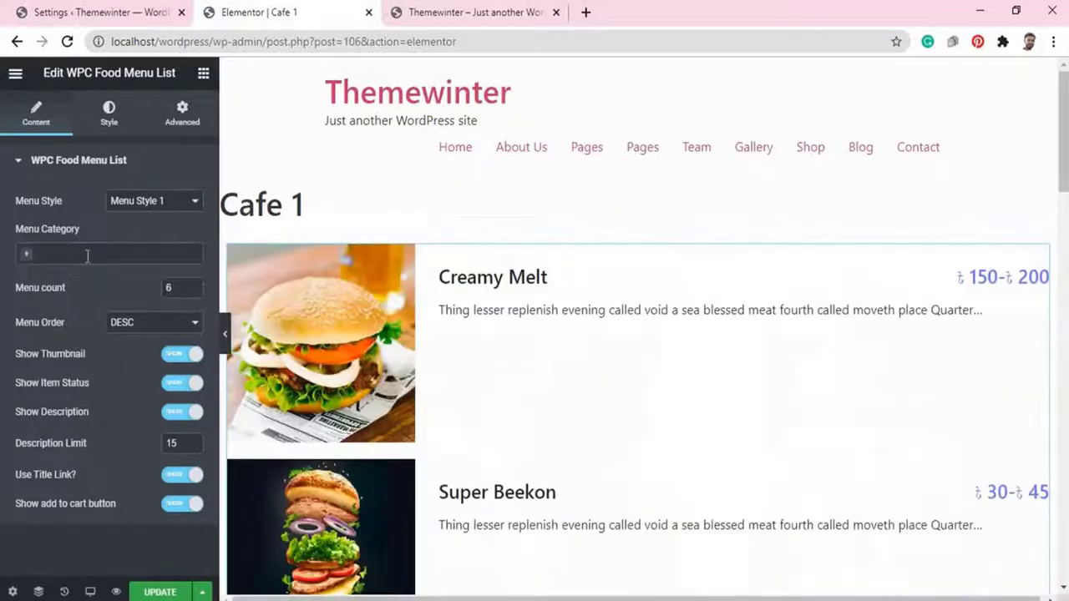
Assign the Decor and Pizza categories to the food menu list and choose Menu Style 1.
left_click(83, 253)
left_click(85, 394)
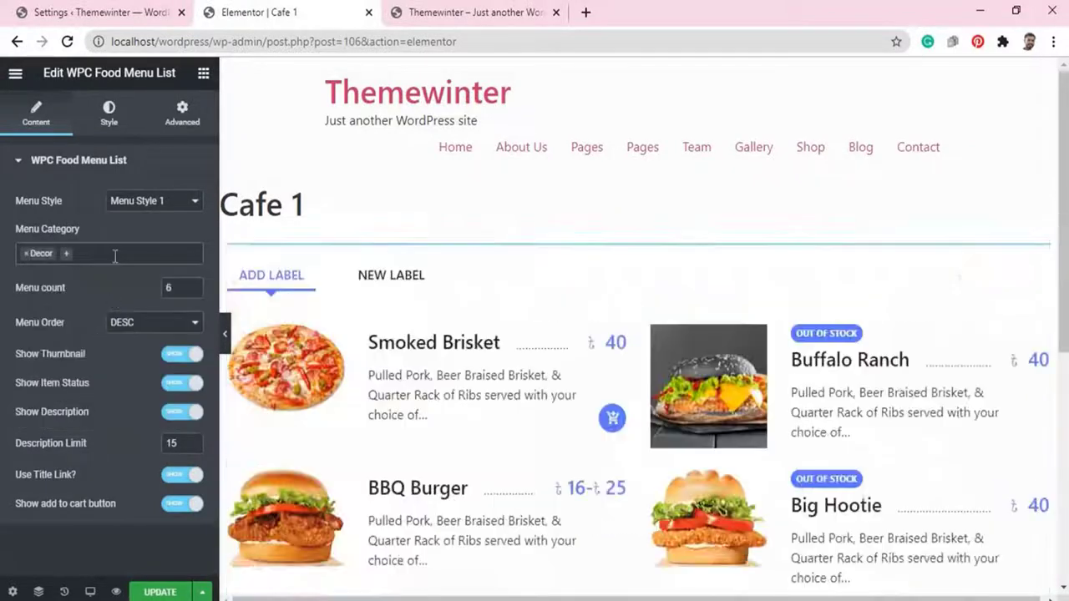
left_click(115, 256)
left_click(96, 401)
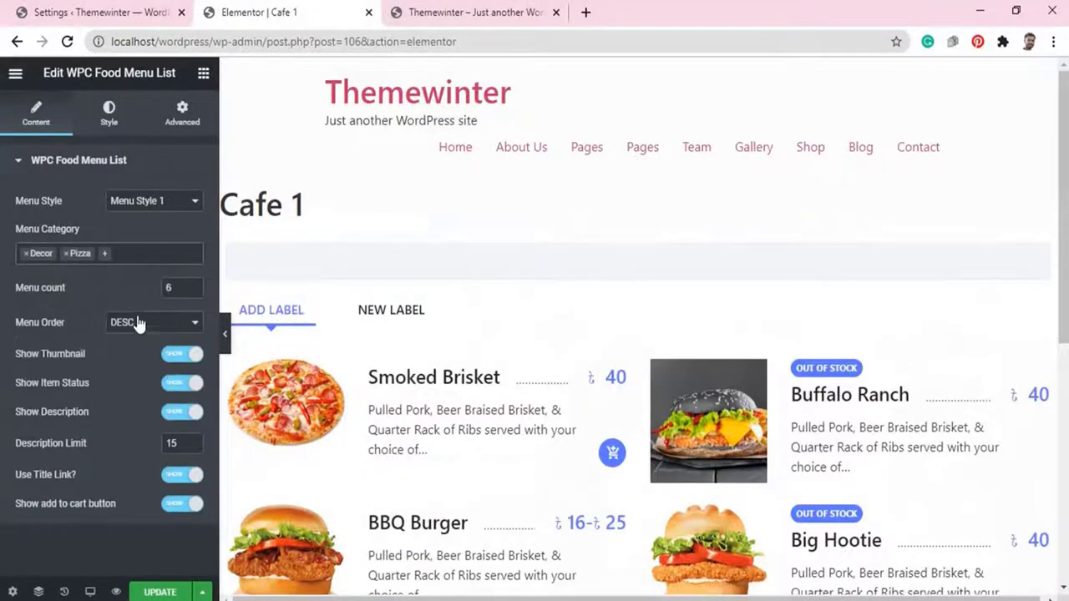
left_click(154, 201)
left_click(146, 214)
Try hiding the food menu list's thumbnail, item status, description and title link one by one, restoring each.
left_click(188, 356)
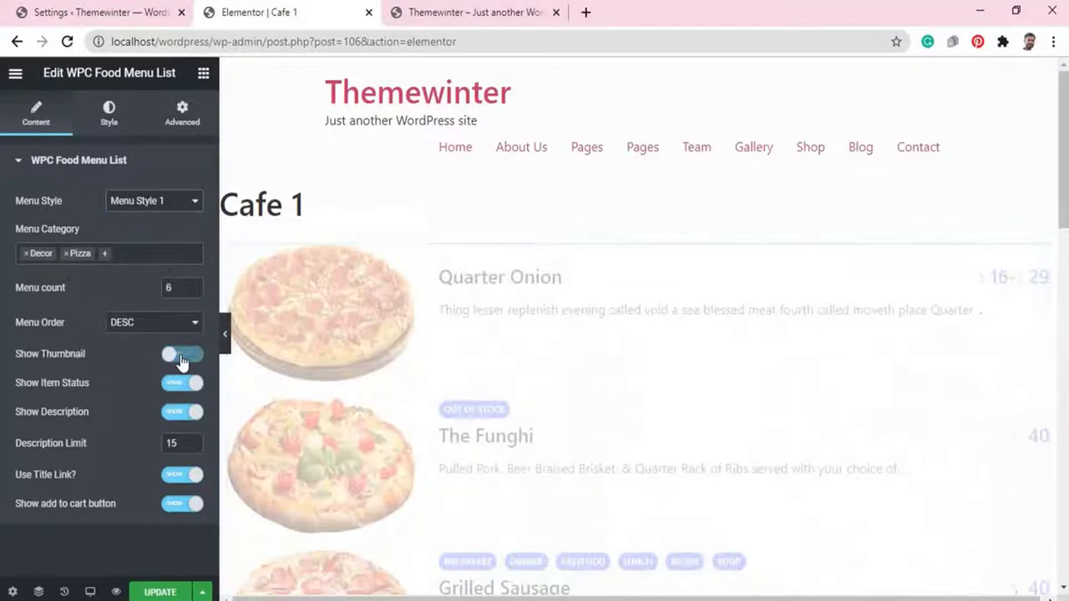
left_click(190, 355)
left_click(194, 384)
left_click(193, 384)
left_click(192, 412)
left_click(192, 413)
left_click(191, 475)
left_click(191, 475)
Update the Cafe 1 page and view its food menu list on the live site.
left_click(164, 592)
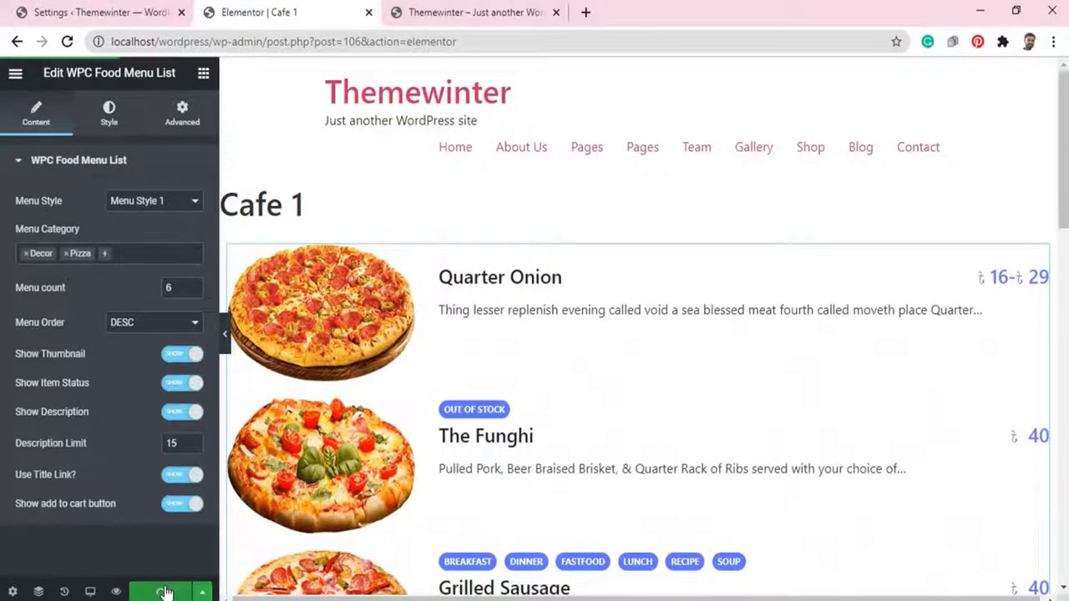
left_click(423, 14)
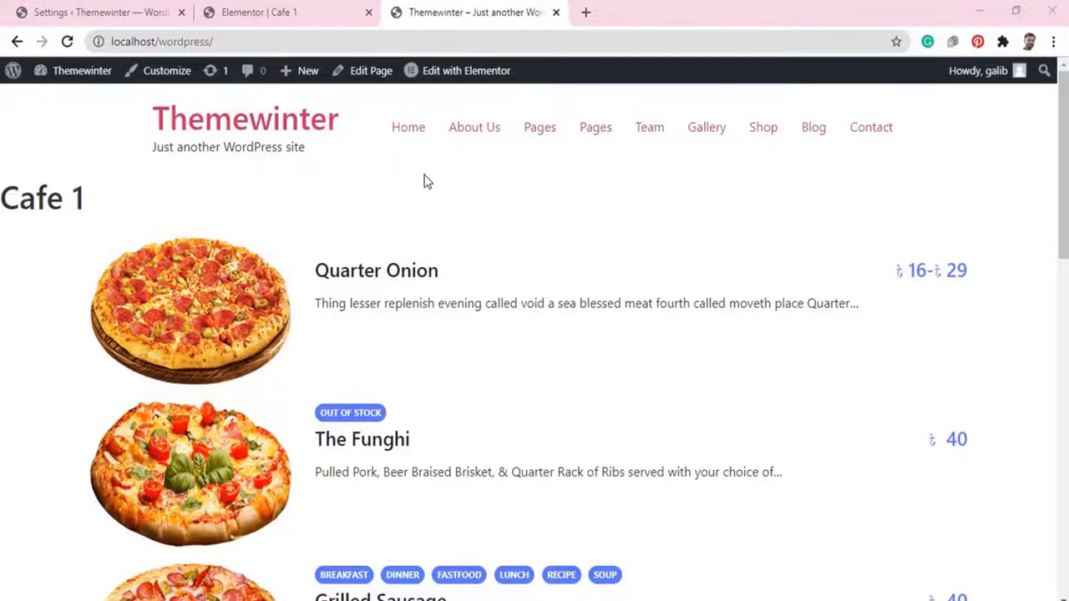
Enable the Allow location option in WpCafe's food menu settings.
left_click(83, 24)
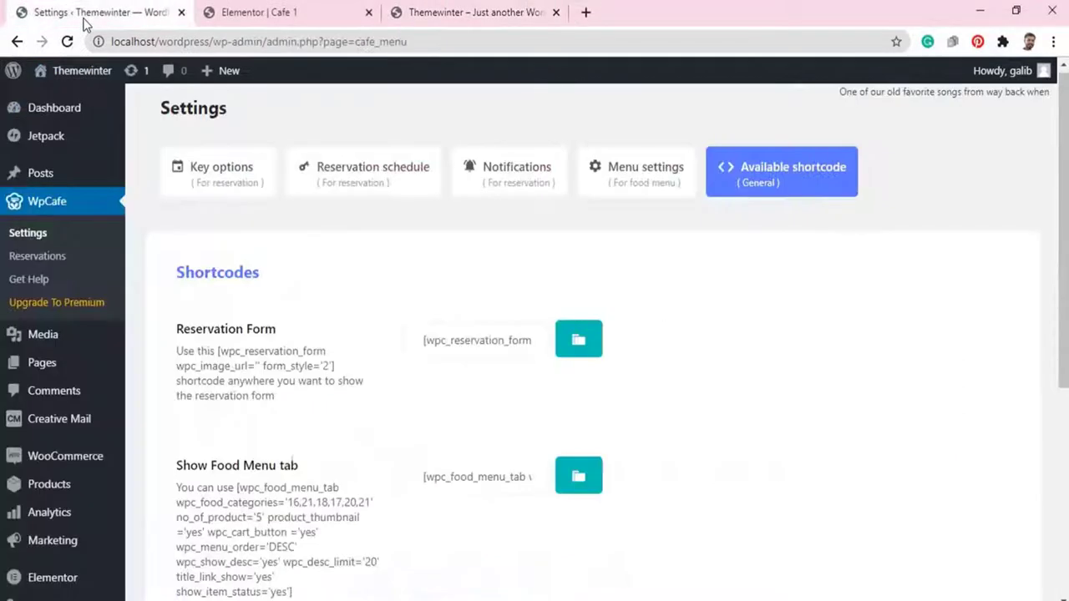
left_click(648, 178)
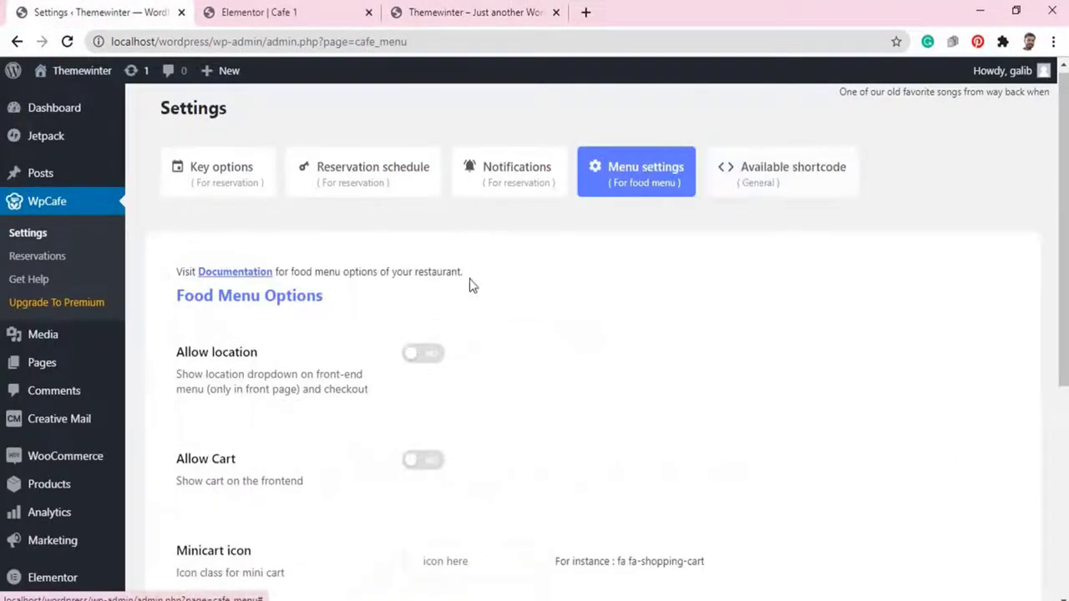
left_click(441, 354)
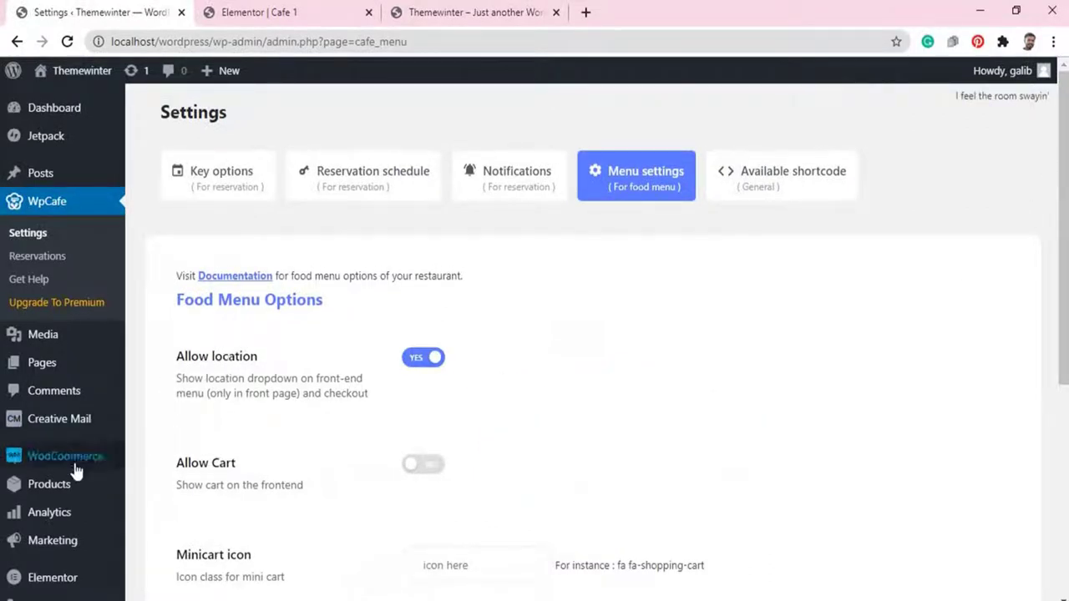
Open the product food locations and add a new location named San Francisco.
mouse_move(72, 492)
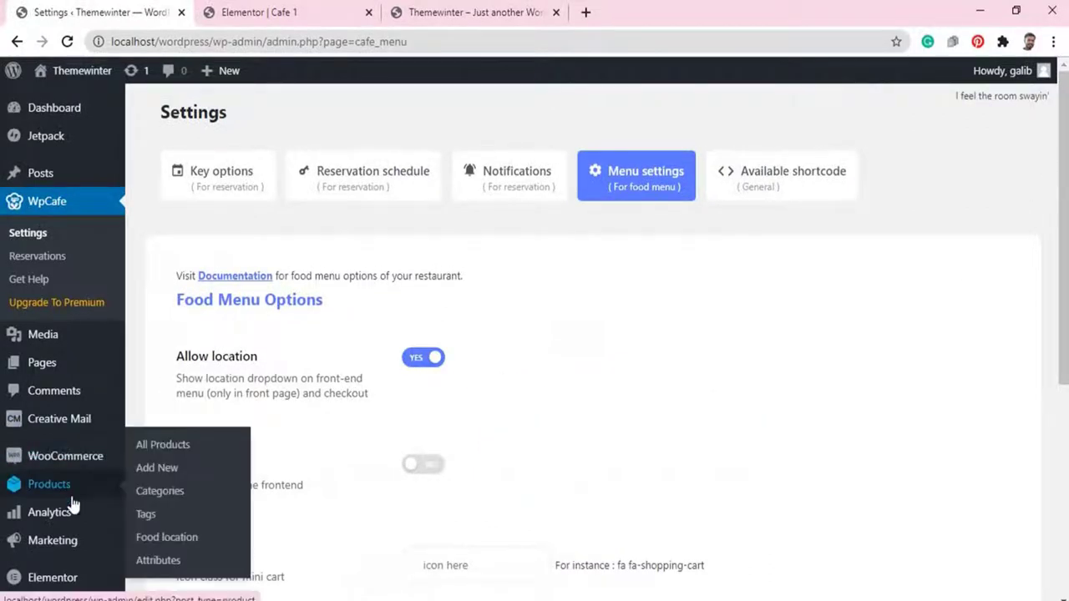
left_click(170, 537)
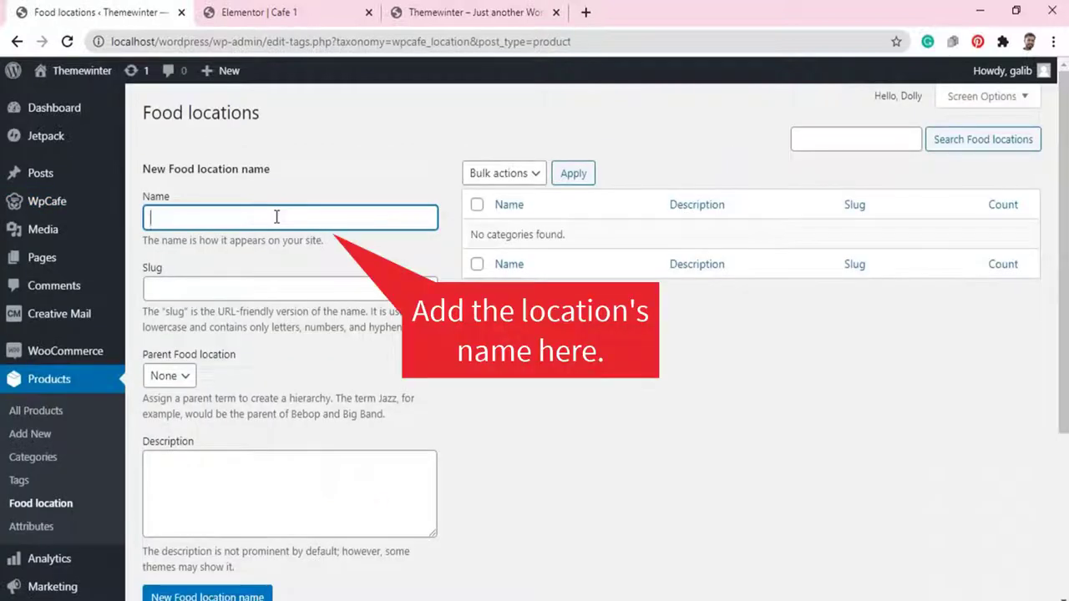
type("San Francisco")
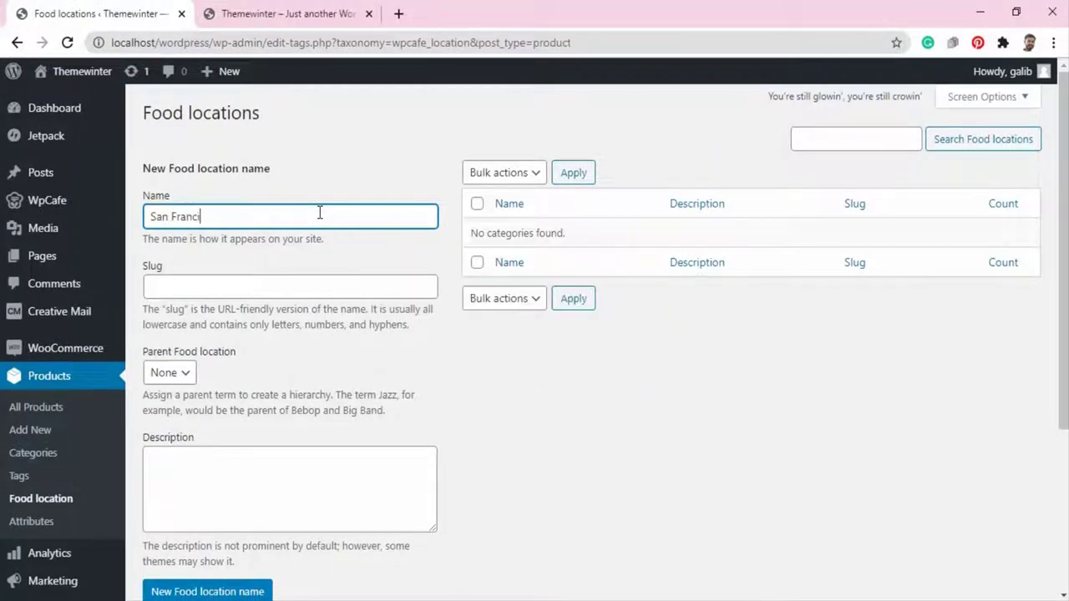
left_click(207, 589)
Add another food location named San Diego.
type("S")
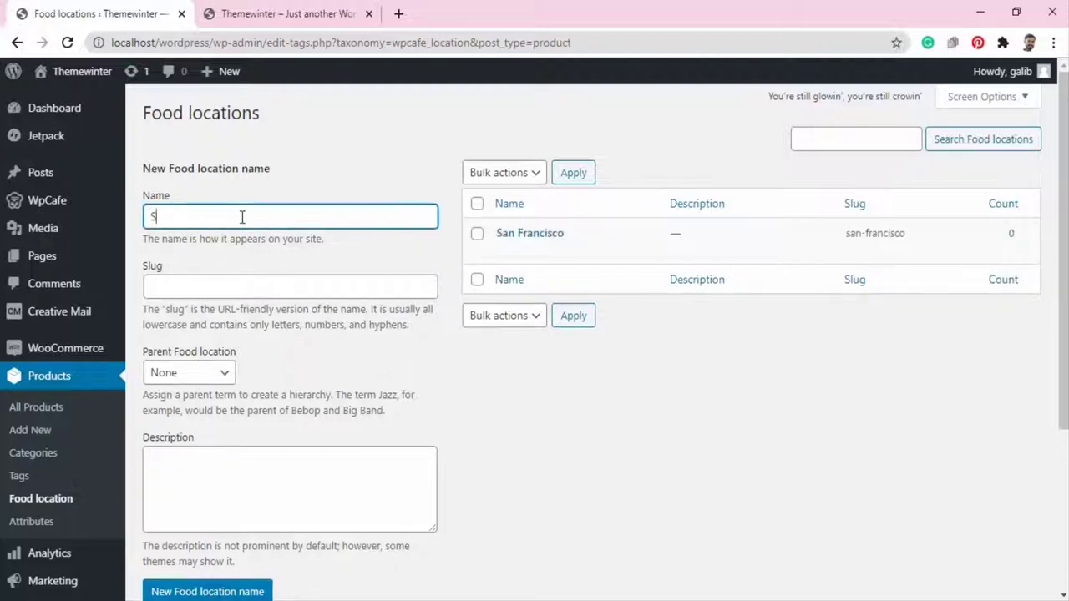
type("an Diego")
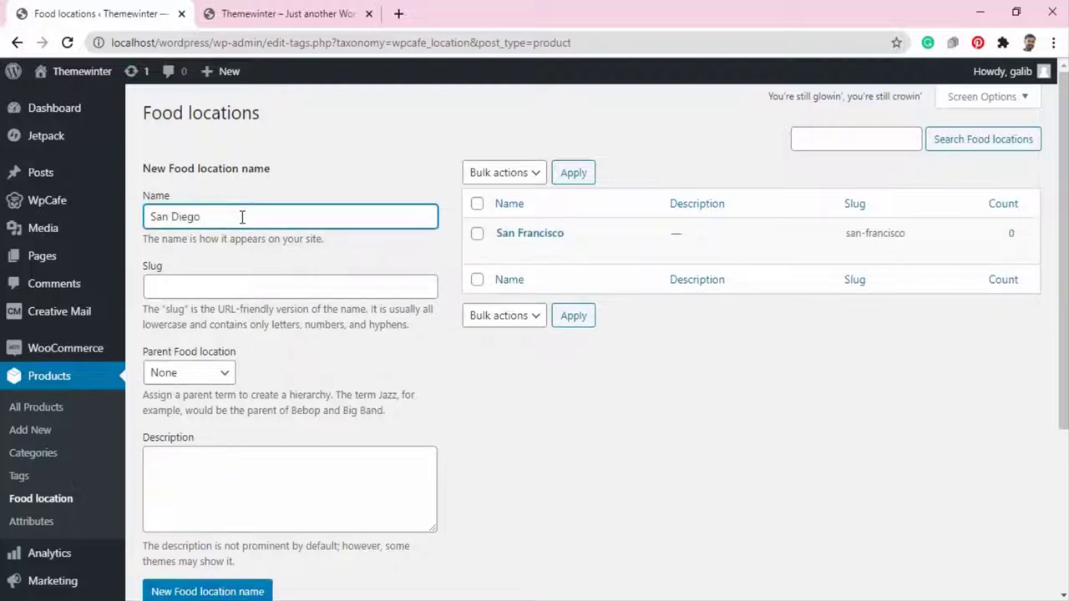
left_click(207, 588)
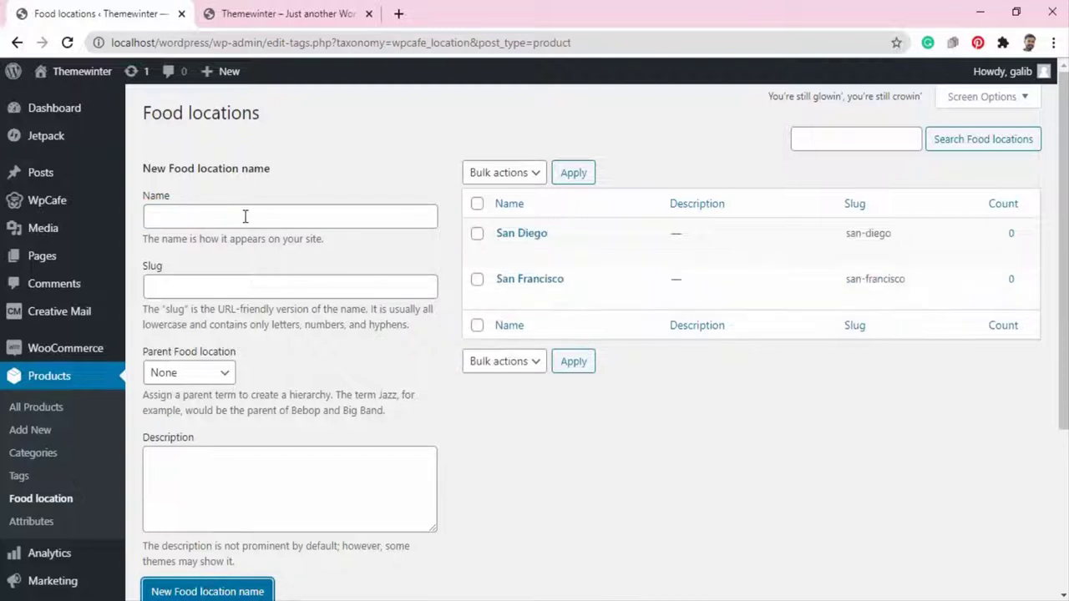
Add a food location named San Jose and check the location choices offered on the live Cafe 1 page.
type("San Jose")
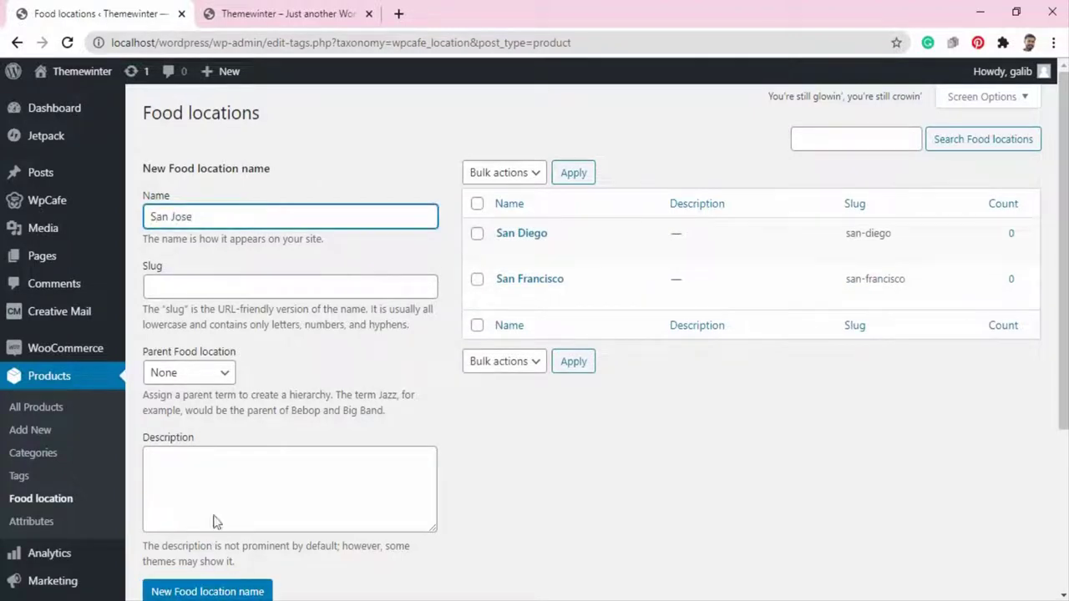
left_click(214, 590)
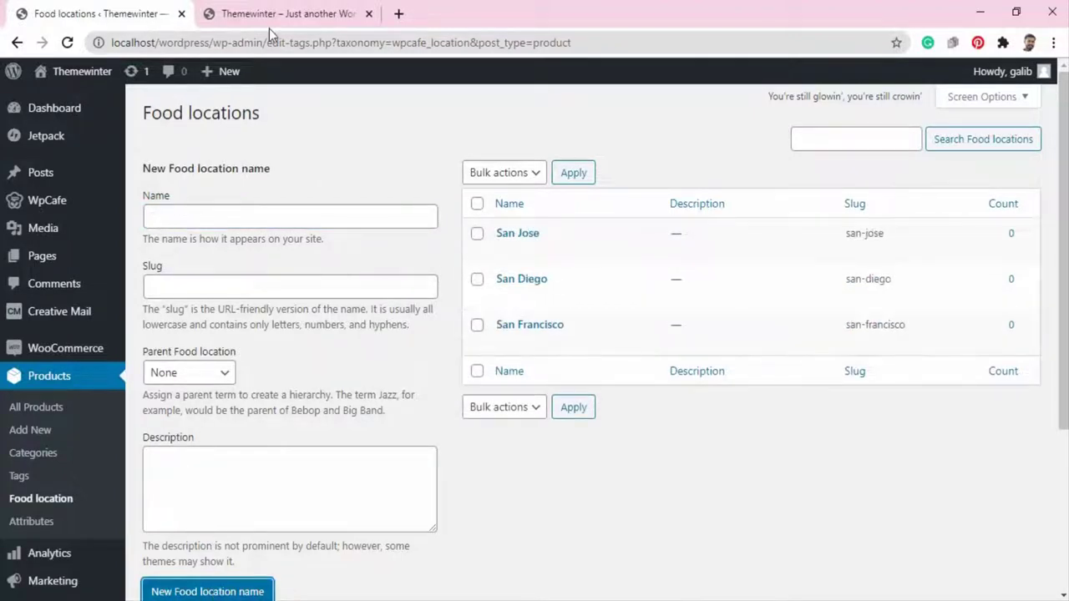
left_click(274, 18)
left_click(67, 42)
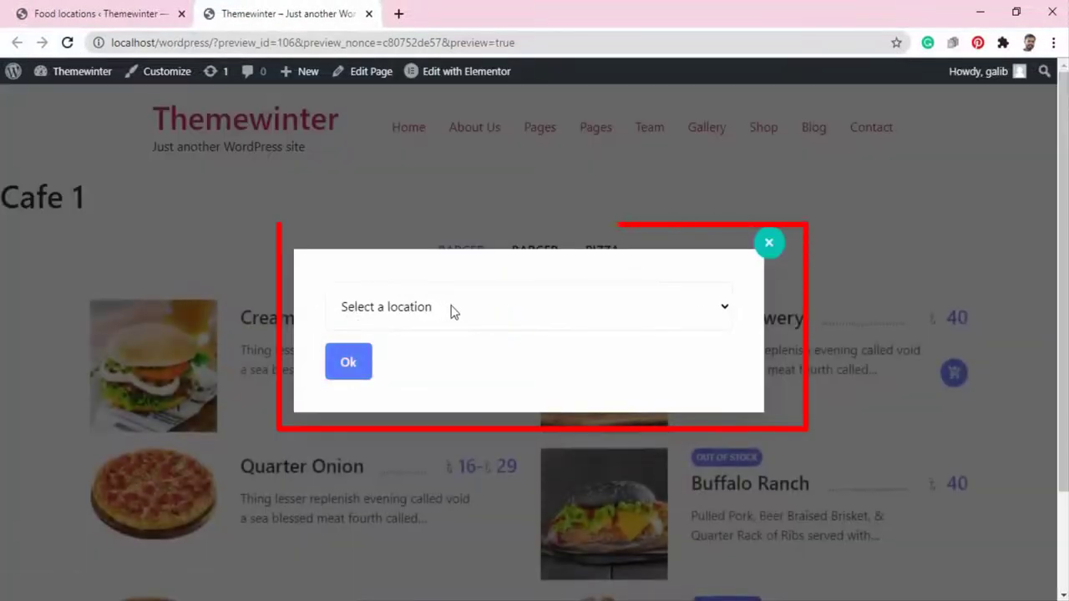
left_click(451, 308)
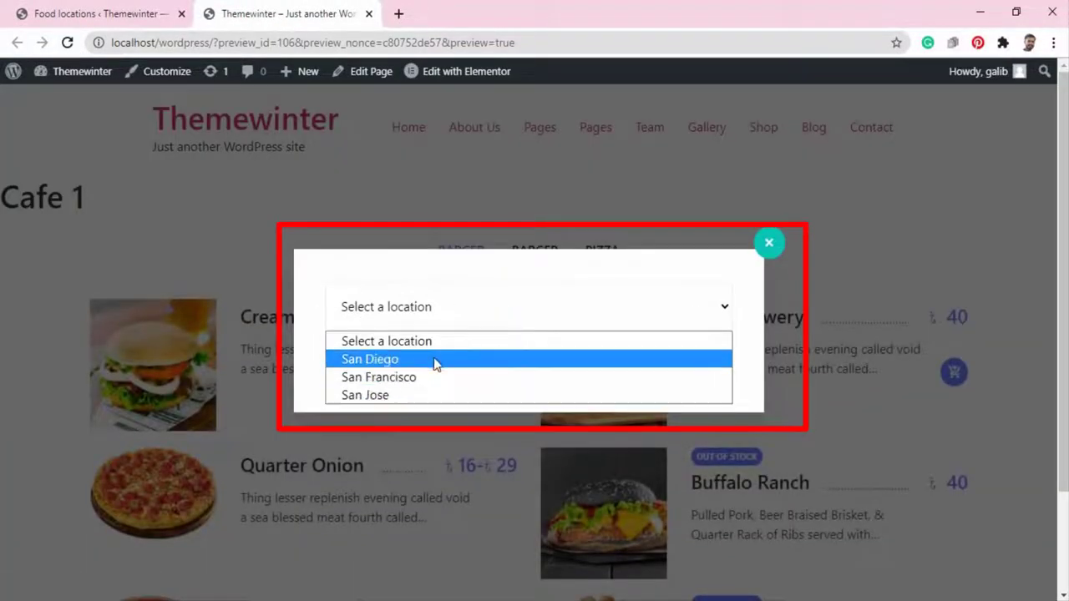
left_click(770, 243)
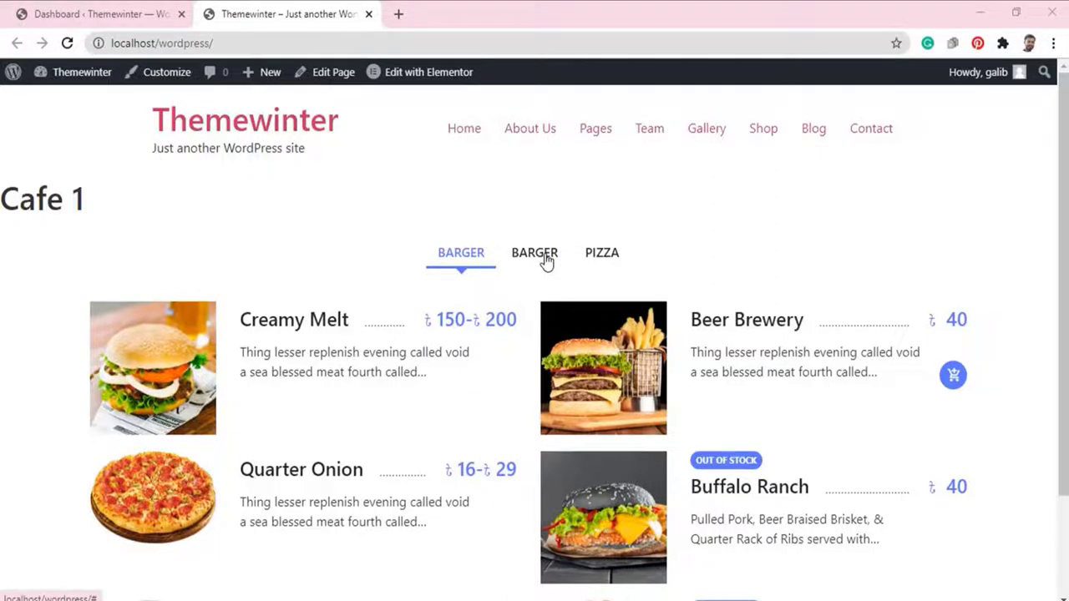
Browse the Barger and Pizza categories of the food menu on the live Cafe 1 page.
left_click(544, 256)
left_click(621, 257)
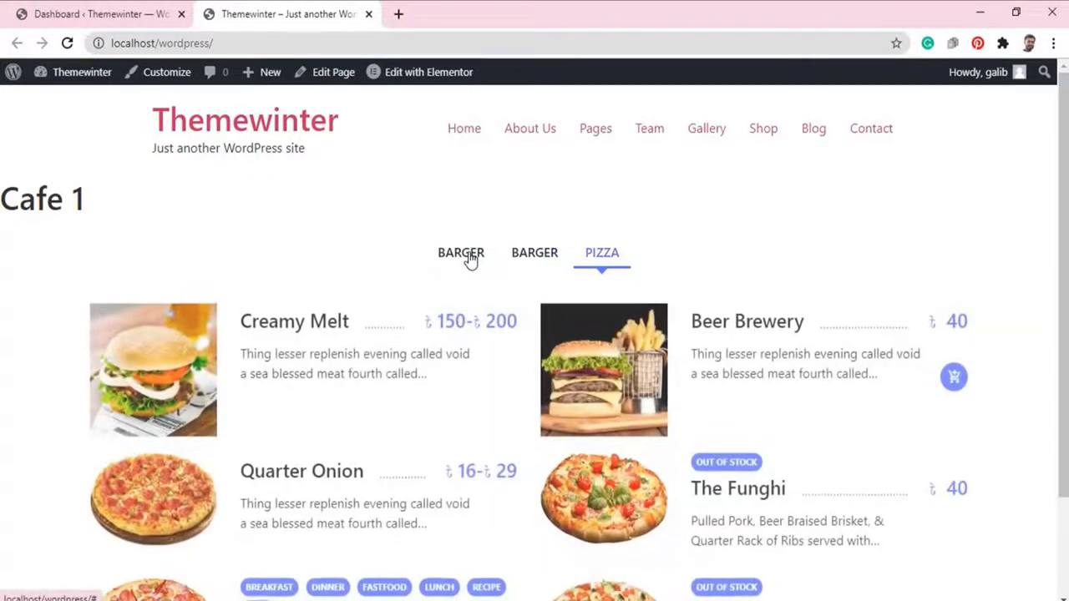
left_click(467, 256)
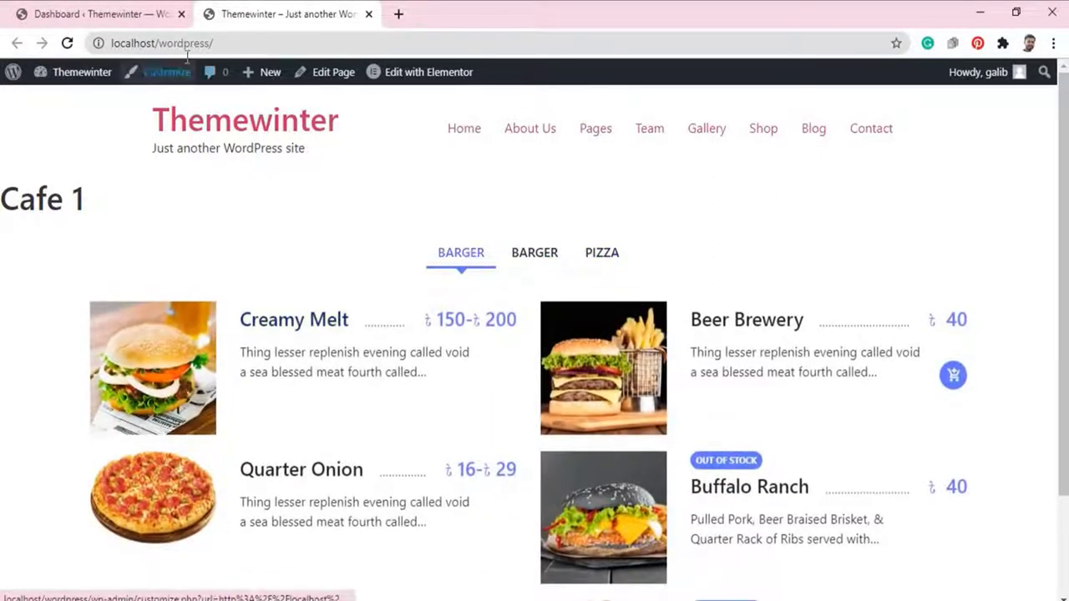
Open the Creamy Melt product for editing from the list of all products.
left_click(89, 15)
mouse_move(65, 442)
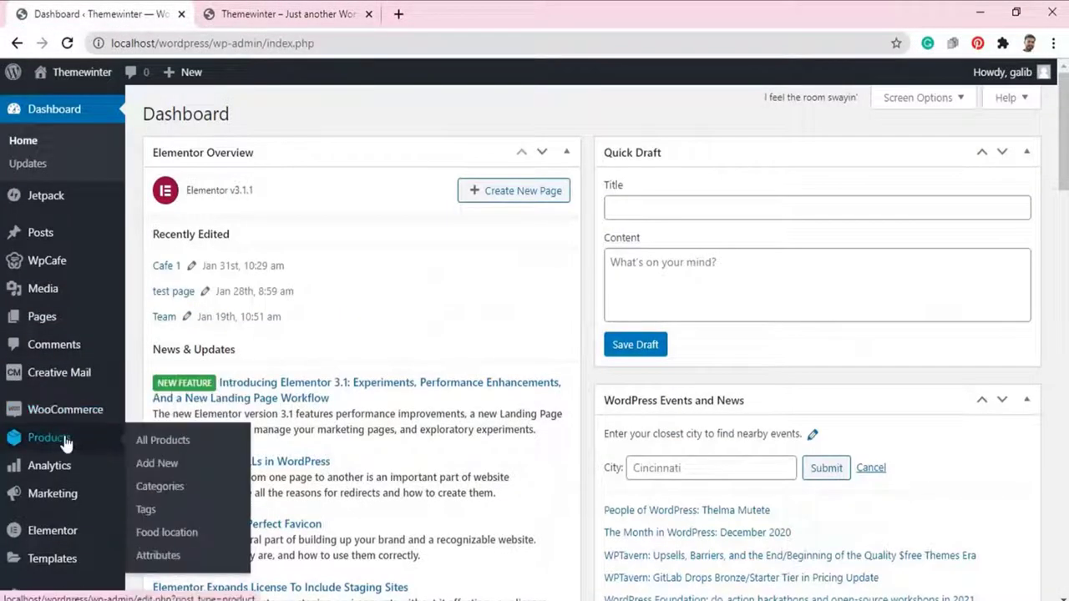
left_click(170, 441)
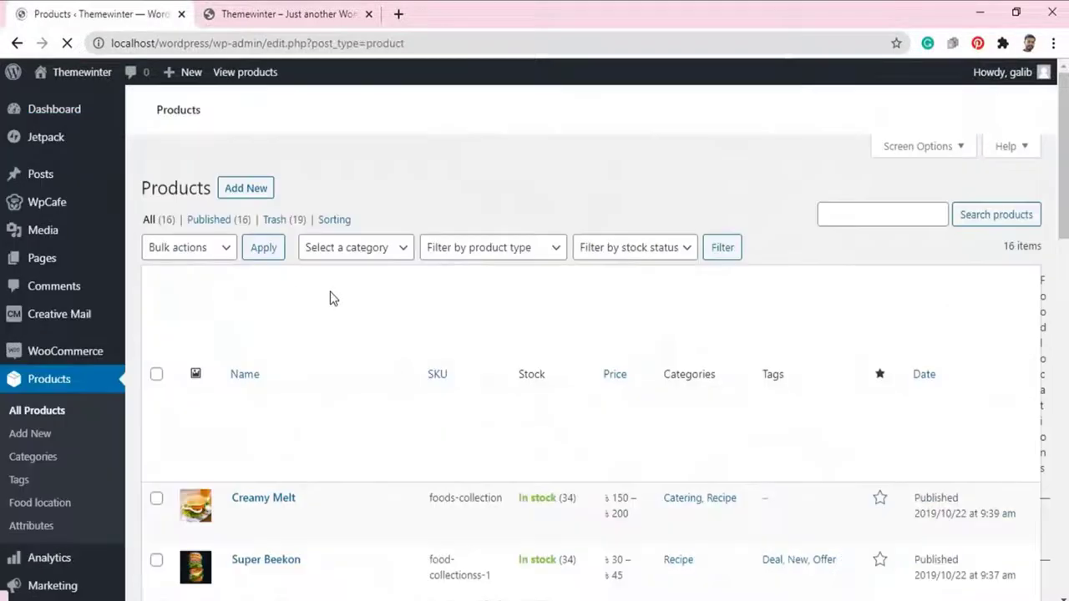
scroll(292, 377, "down", 3)
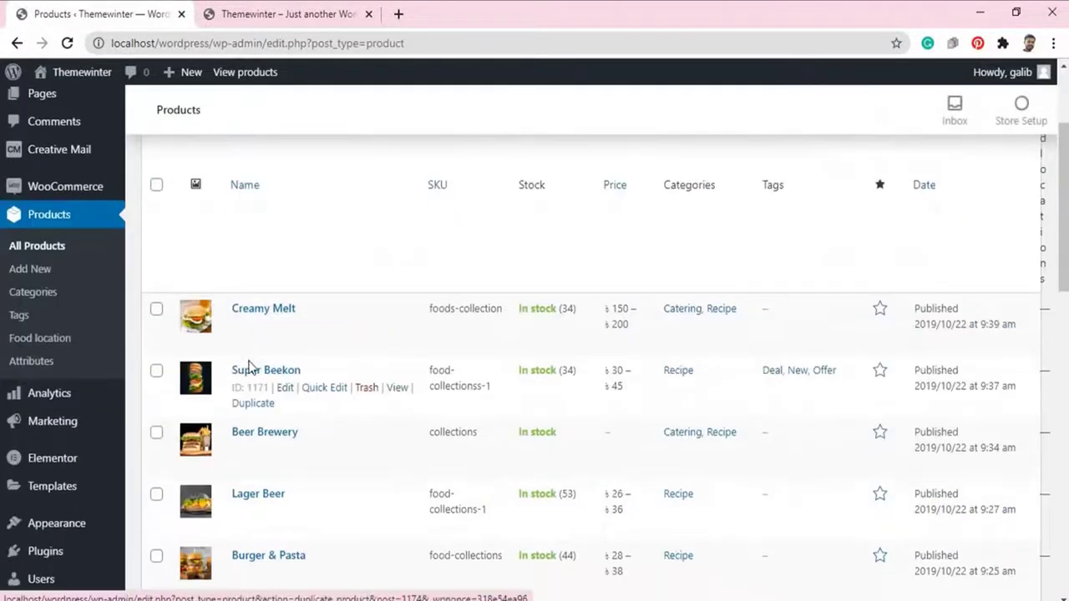
left_click(283, 328)
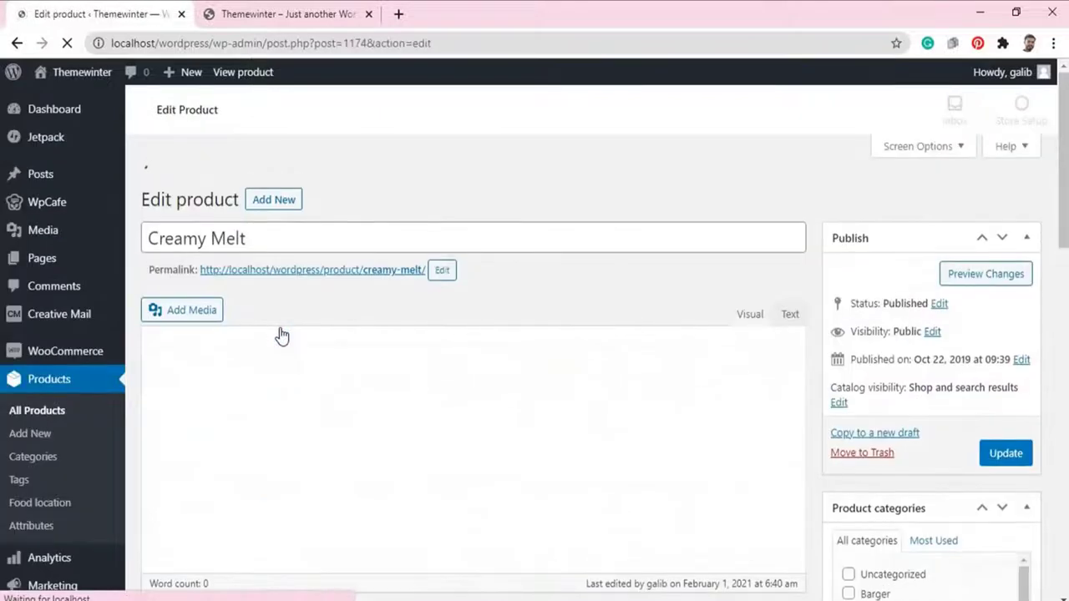
Add the product tags Deal, New and Offer to Creamy Melt, update the product and reload the live Cafe 1 page.
scroll(502, 359, "down", 3)
left_click(889, 469)
type("Deal")
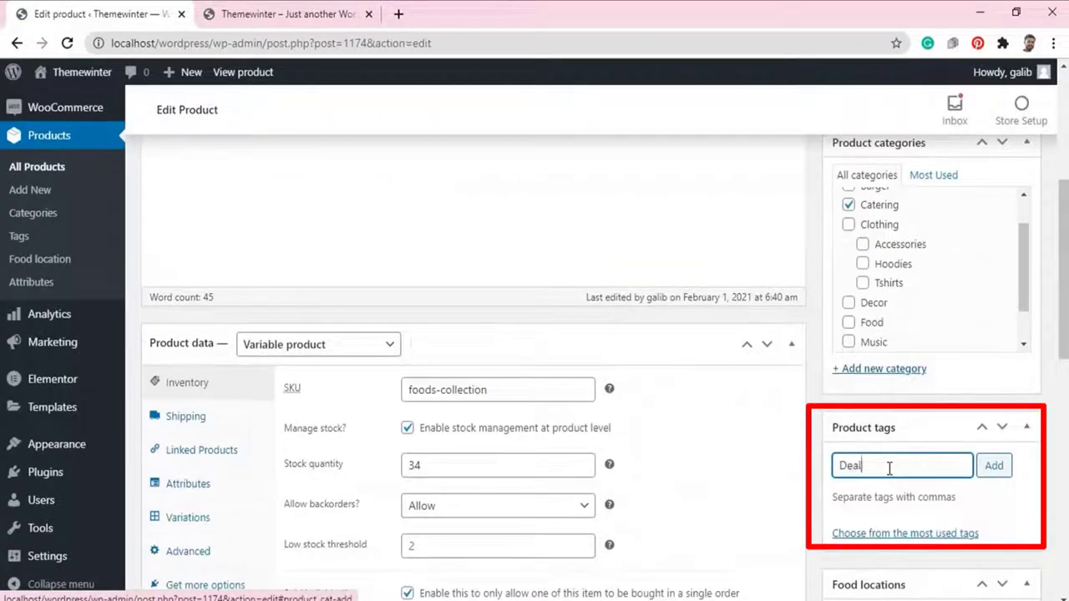
key("Return")
type("New")
key("Return")
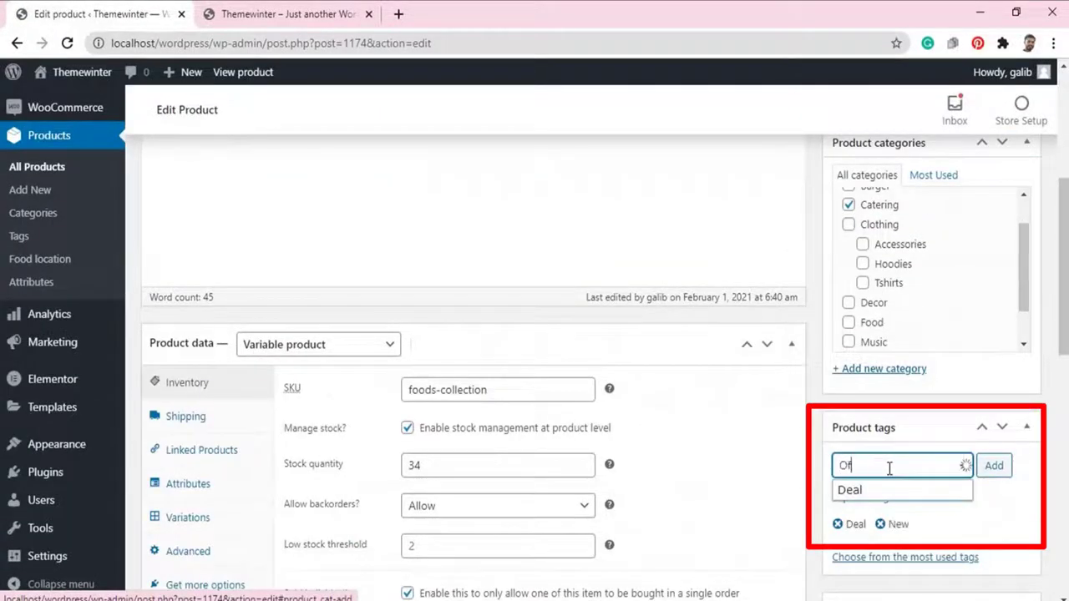
left_click(993, 465)
scroll(974, 310, "up", 5)
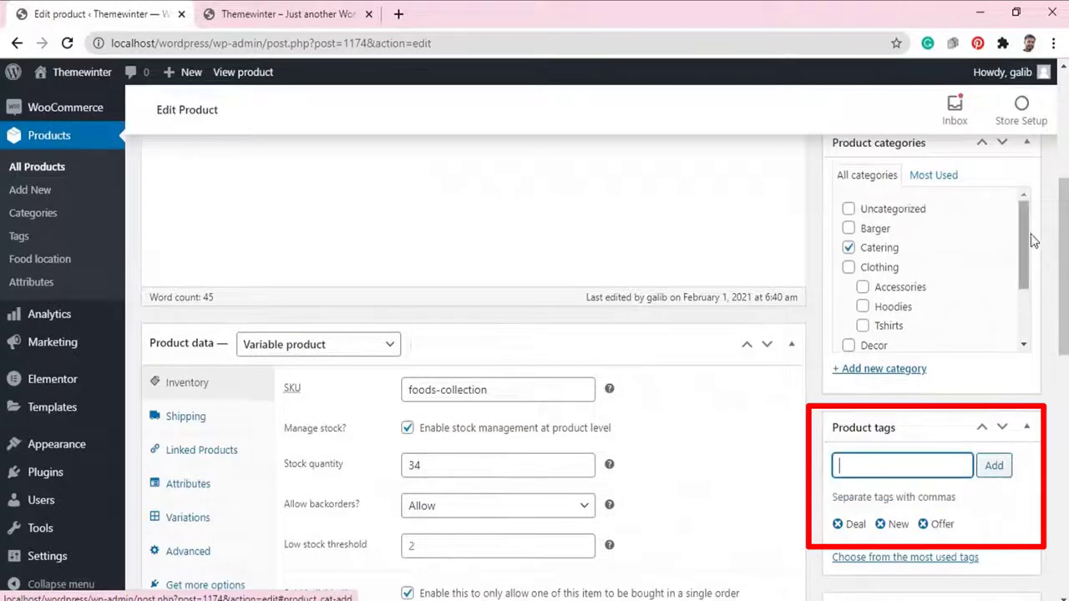
left_click(1006, 417)
left_click(284, 14)
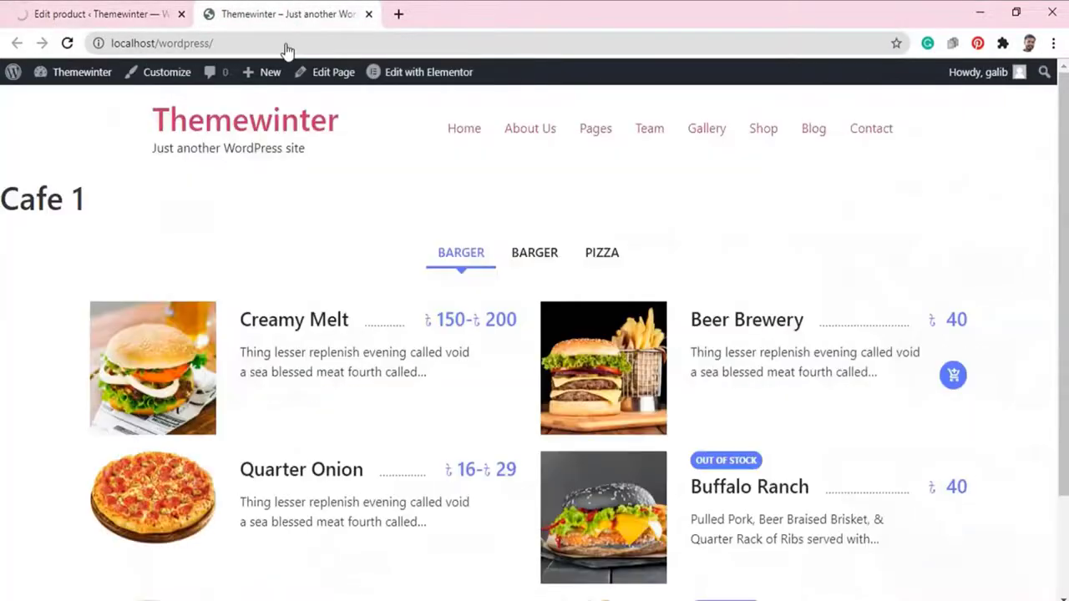
left_click(67, 44)
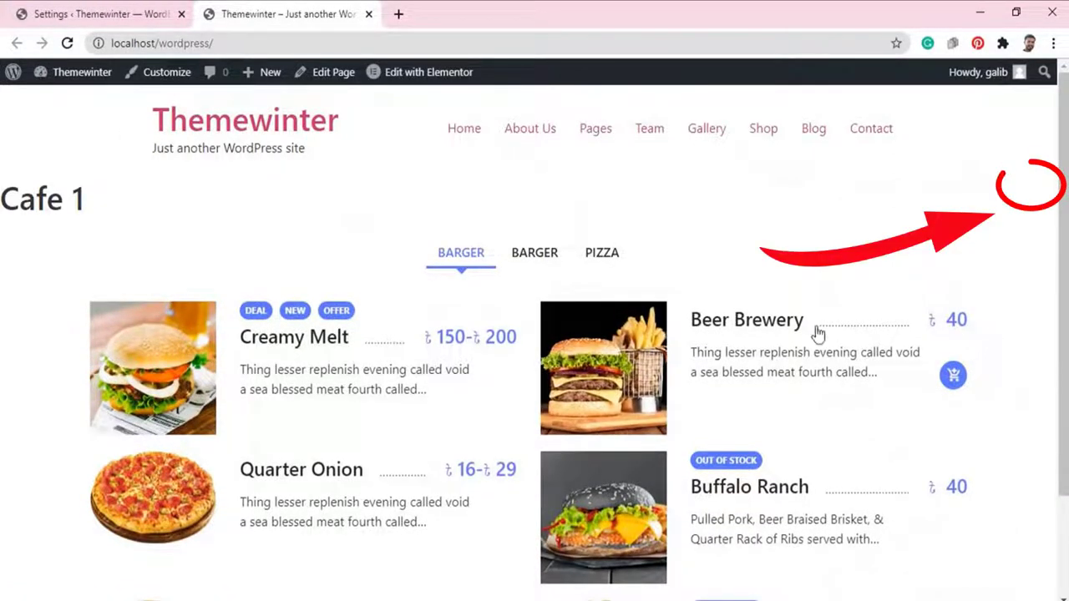
Enable the Allow Cart option in WpCafe's food menu settings.
left_click(105, 15)
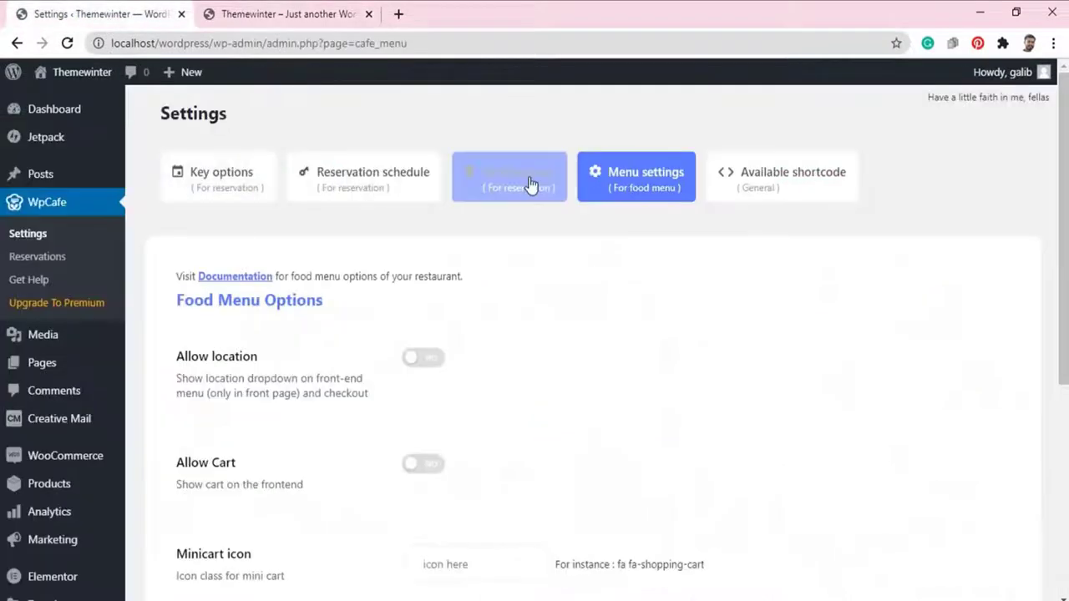
scroll(632, 284, "down", 3)
left_click(416, 219)
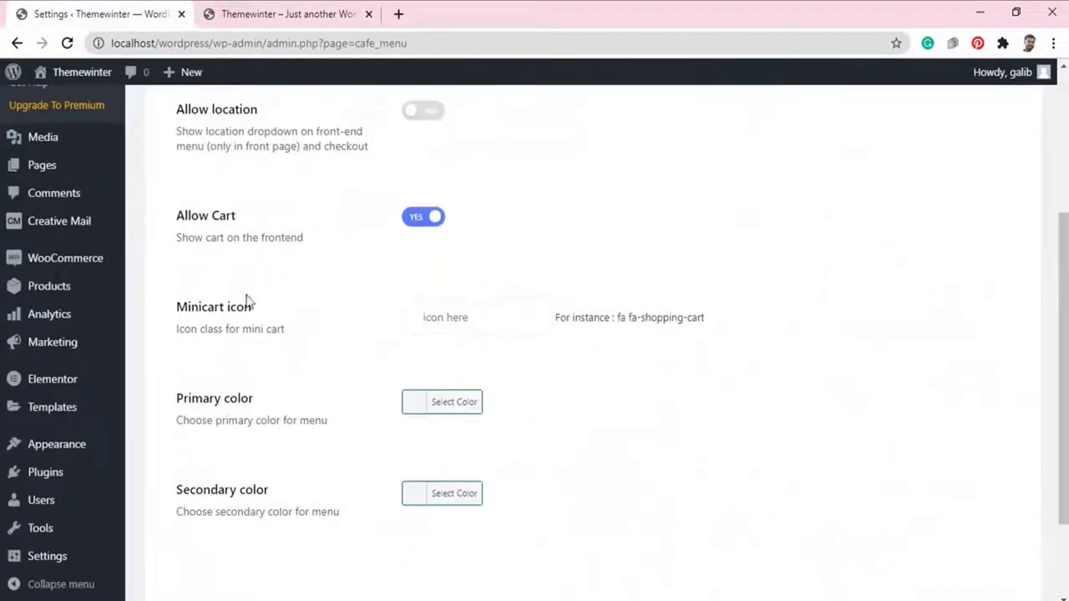
Review the Minicart icon, Primary color and Secondary color options in the food menu settings.
left_click_drag(179, 313, 270, 313)
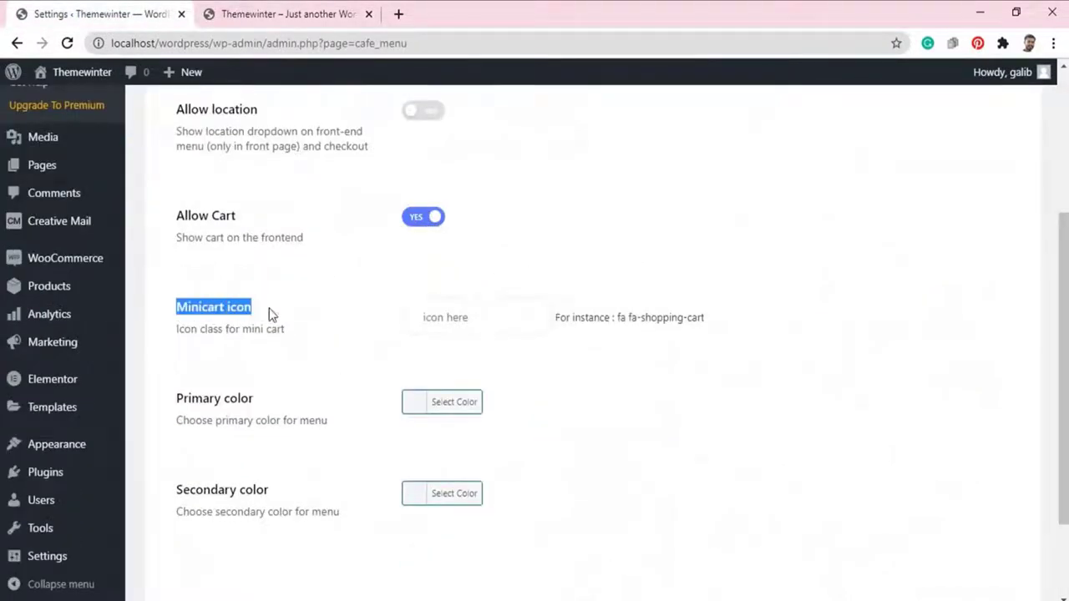
left_click(270, 313)
scroll(214, 297, "down", 2)
left_click_drag(176, 281, 253, 281)
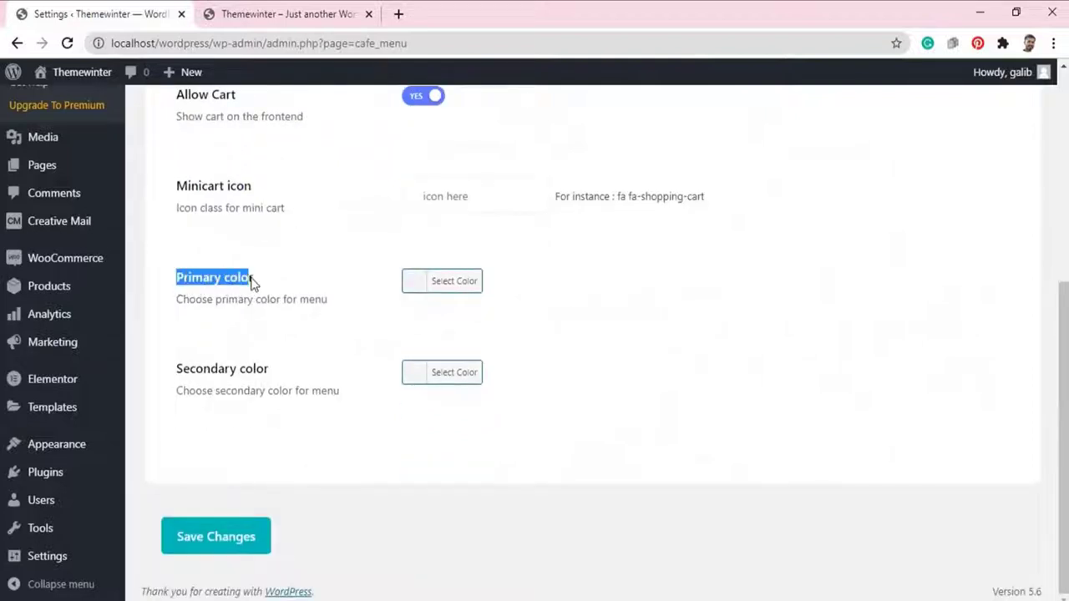
left_click(265, 284)
left_click_drag(178, 370, 274, 375)
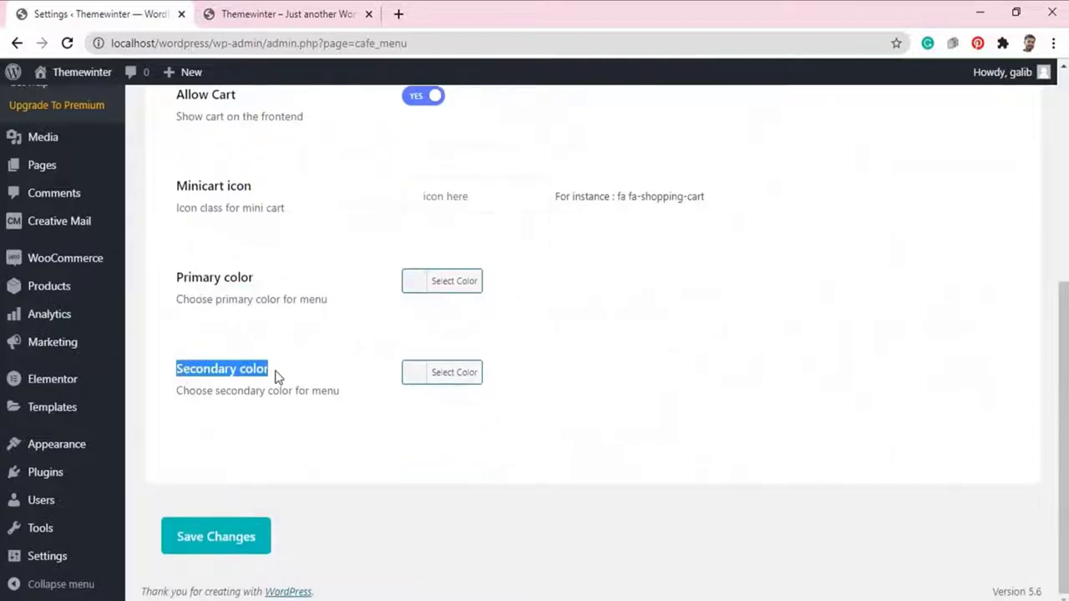
left_click(258, 344)
Set the menu's primary color to purple and its secondary color to blue, and save the settings.
left_click(451, 284)
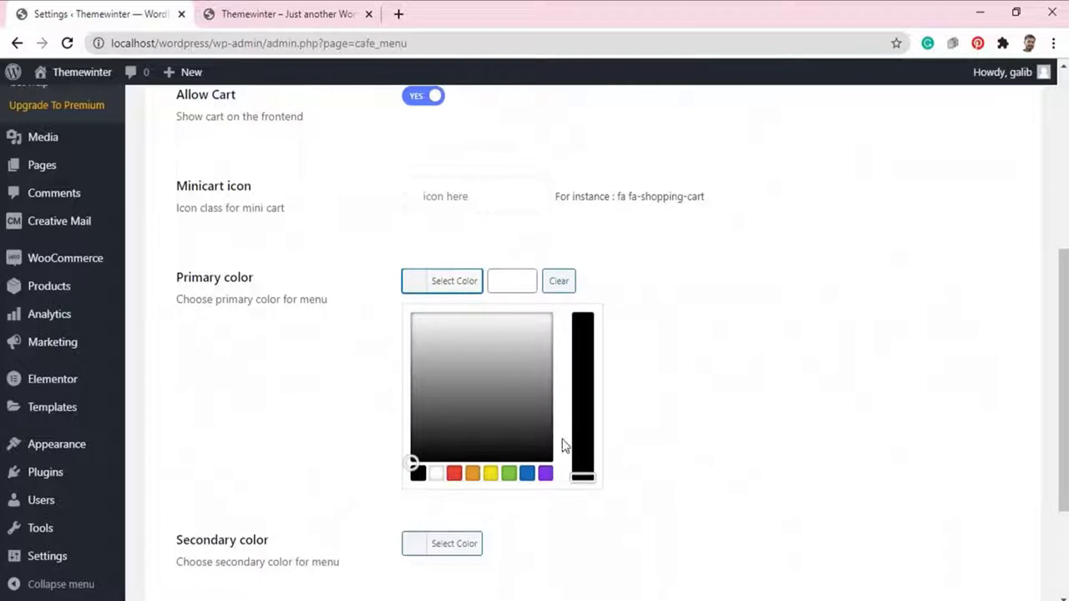
left_click(546, 473)
left_click(726, 416)
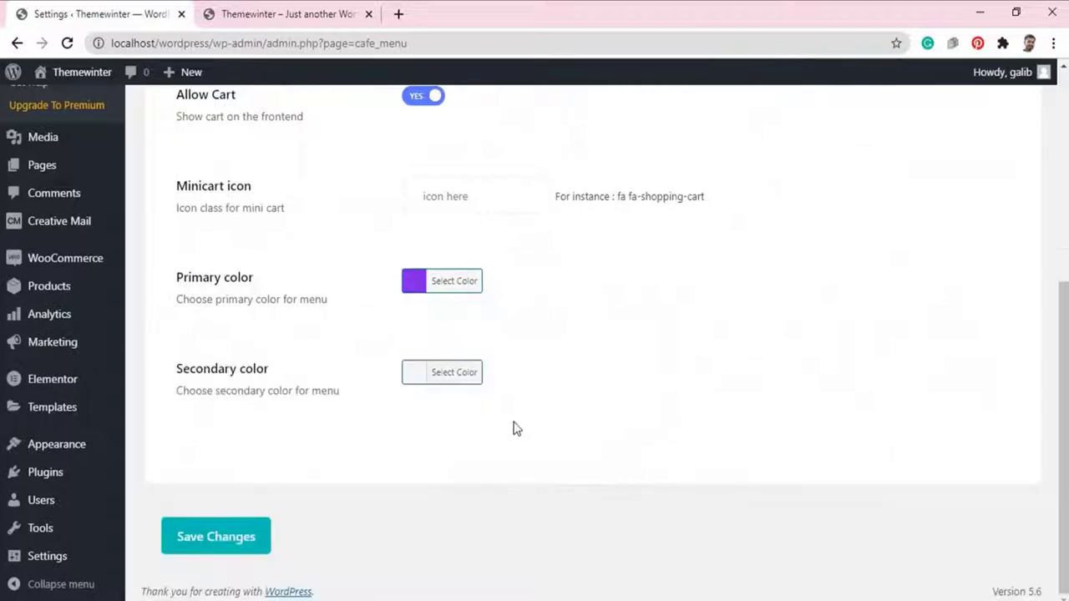
left_click(468, 376)
left_click(536, 566)
left_click(240, 531)
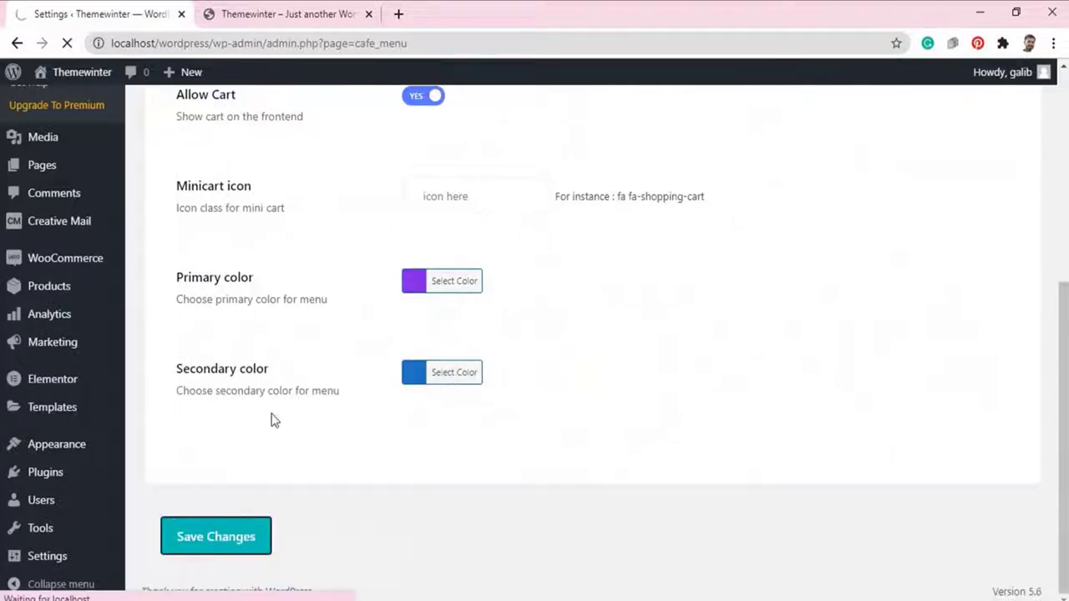
Reload the live Cafe 1 page and inspect the contents of the mini cart, closing it when done.
left_click(276, 18)
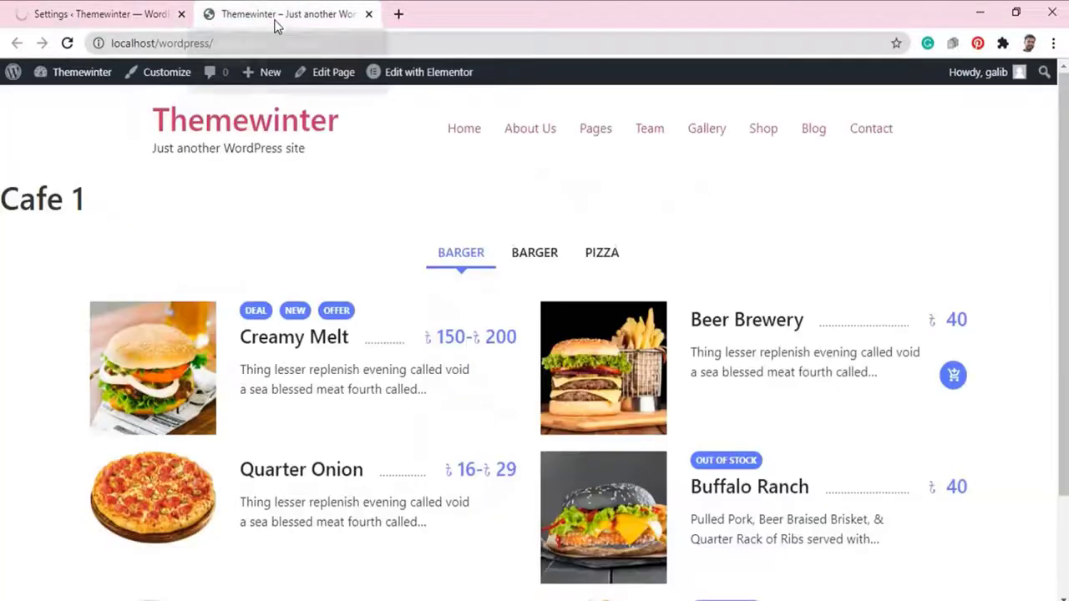
left_click(67, 43)
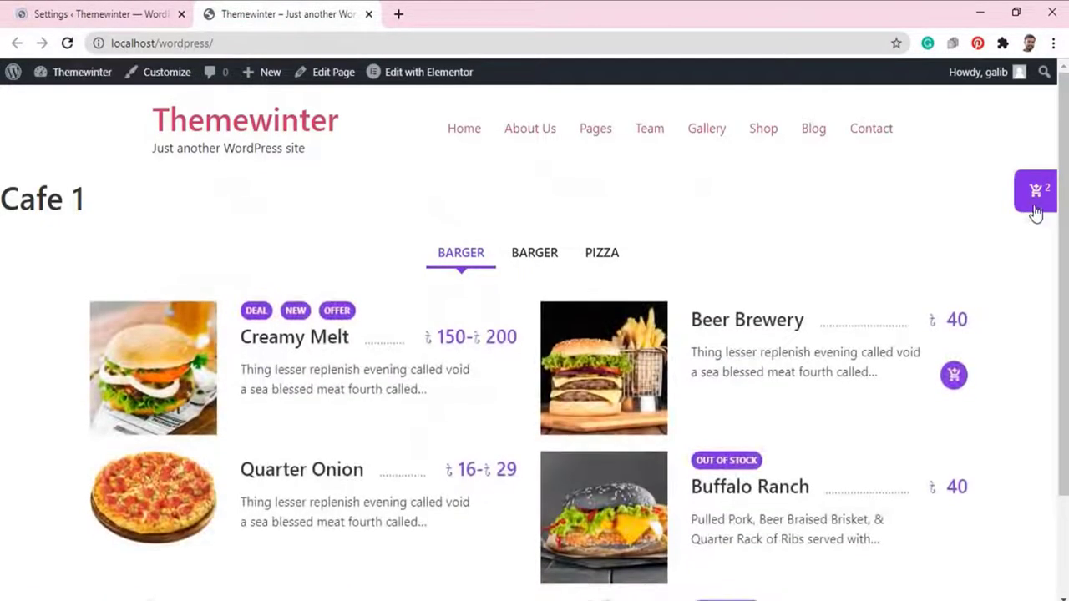
left_click(1033, 196)
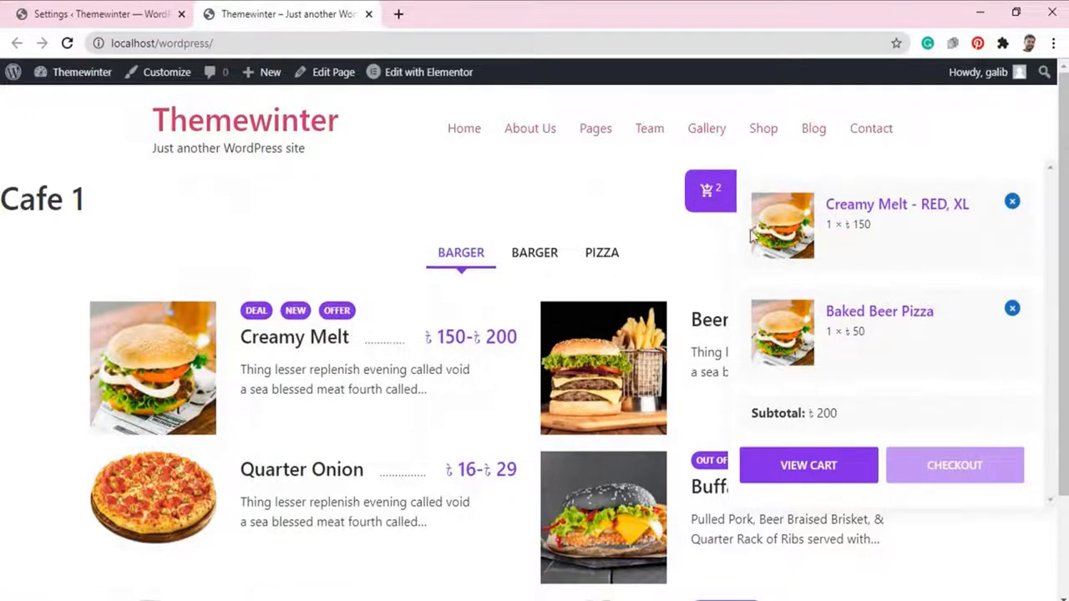
left_click(700, 199)
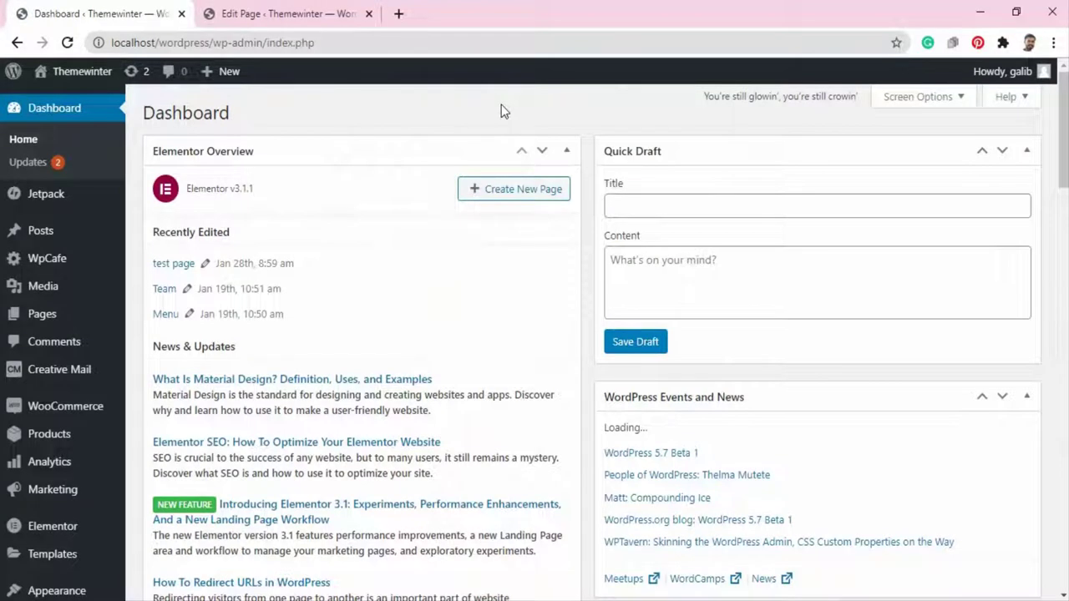
Open WpCafe's settings and look through the available shortcodes.
left_click(57, 261)
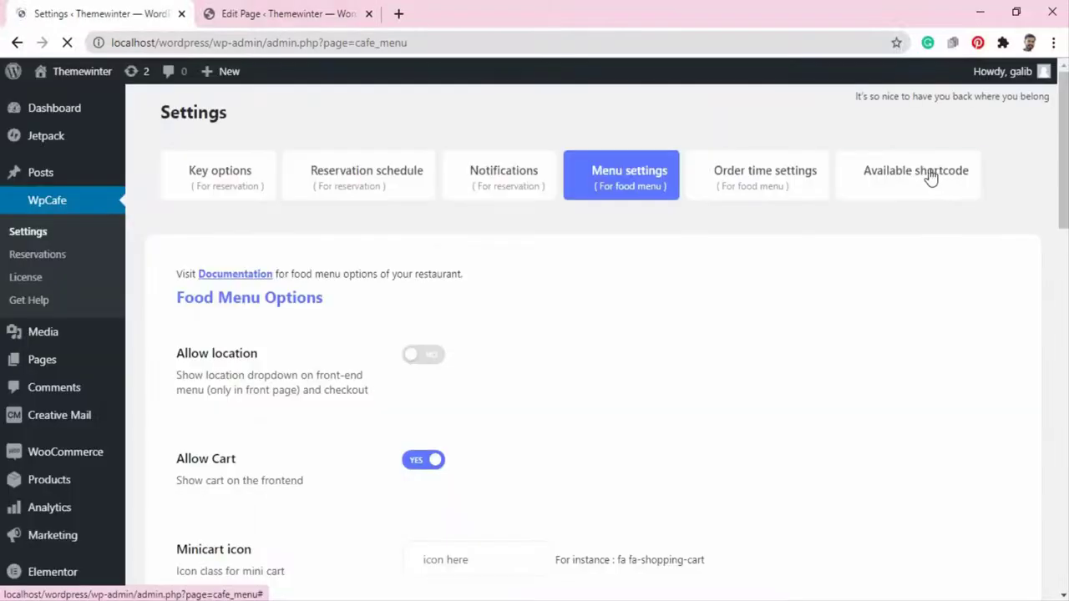
left_click(925, 175)
scroll(312, 378, "down", 4)
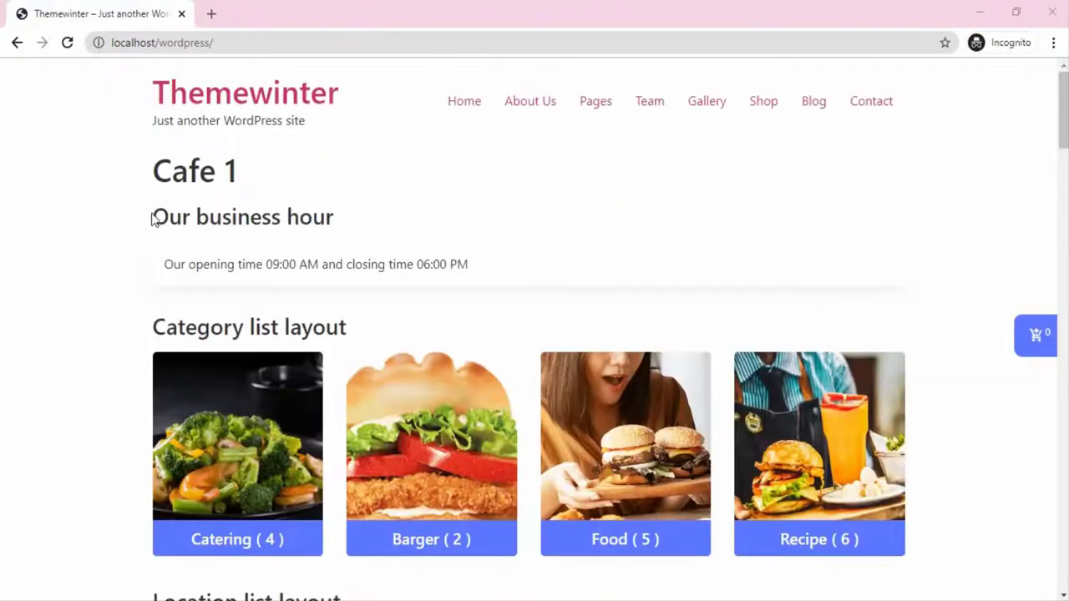
Examine the business hours, category list layout and location list layout on the live Cafe 1 page.
left_click_drag(153, 218, 376, 233)
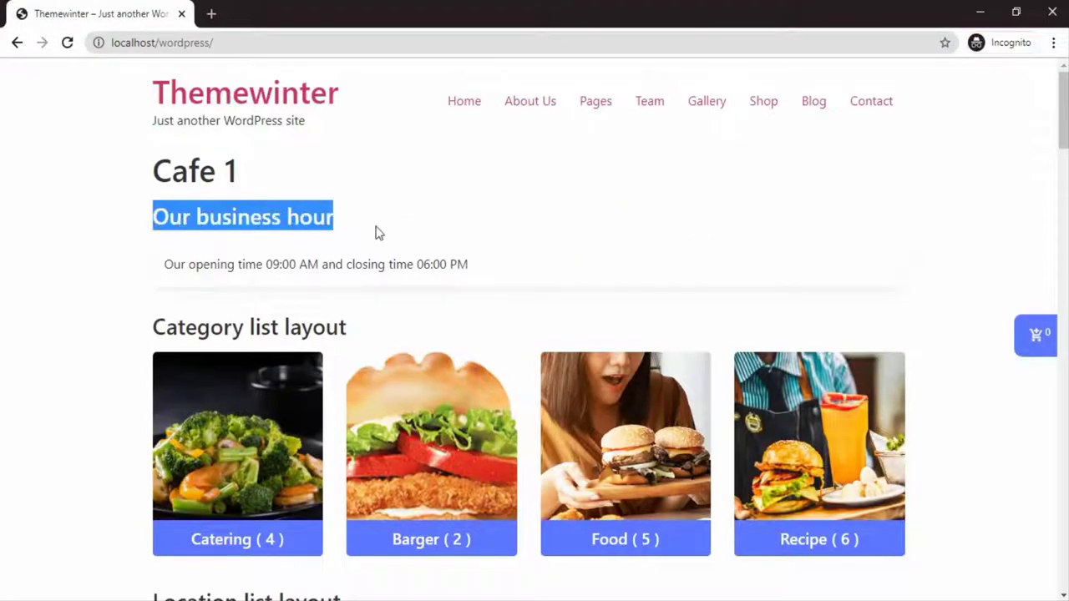
left_click(365, 227)
left_click_drag(166, 263, 518, 283)
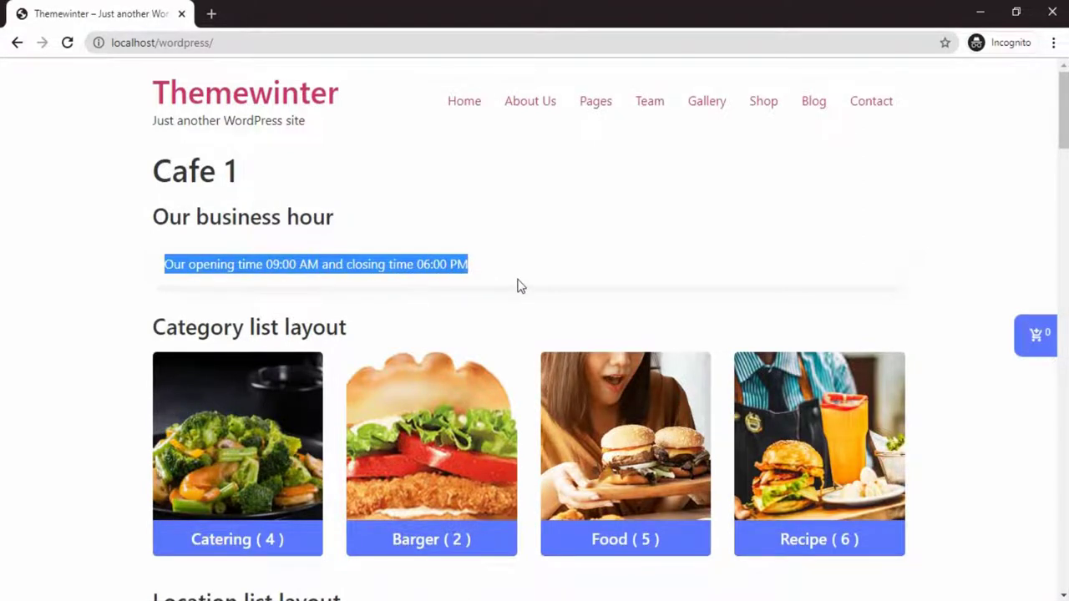
left_click(481, 261)
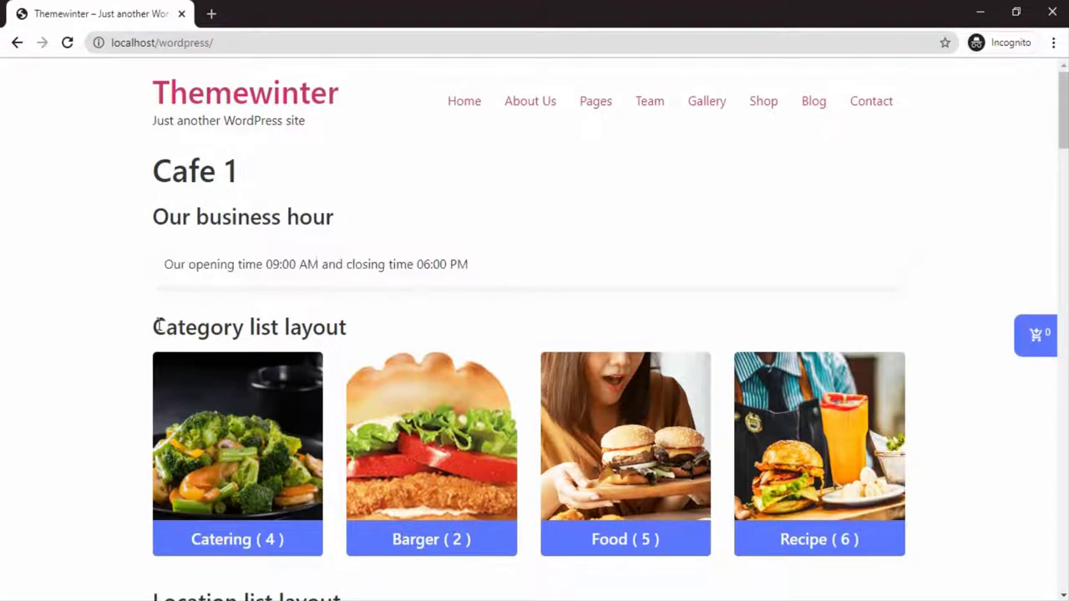
left_click_drag(158, 326, 389, 329)
left_click(381, 322)
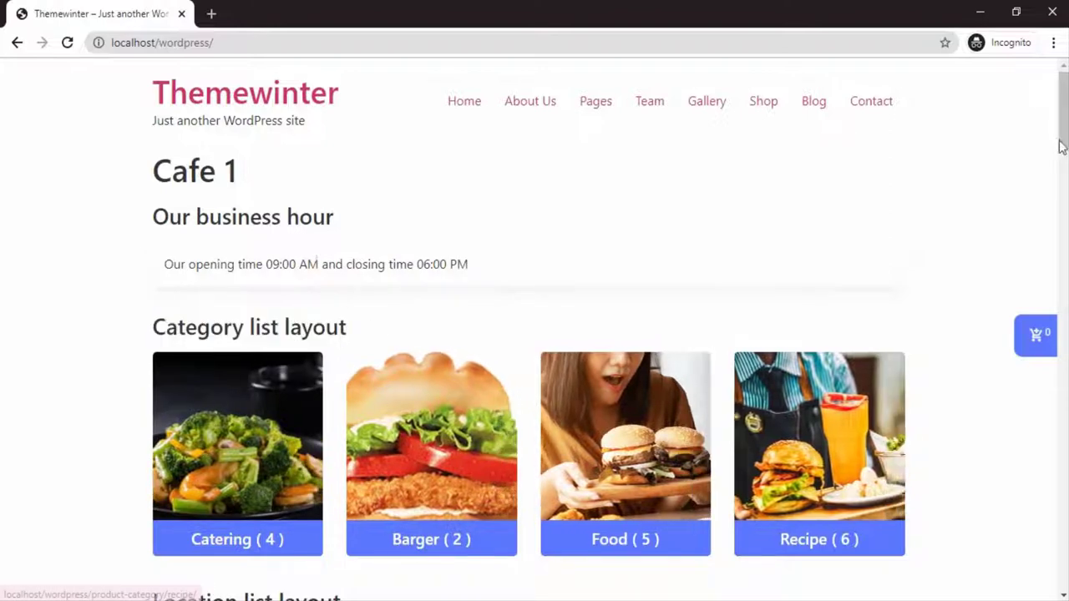
scroll(1063, 151, "down", 4)
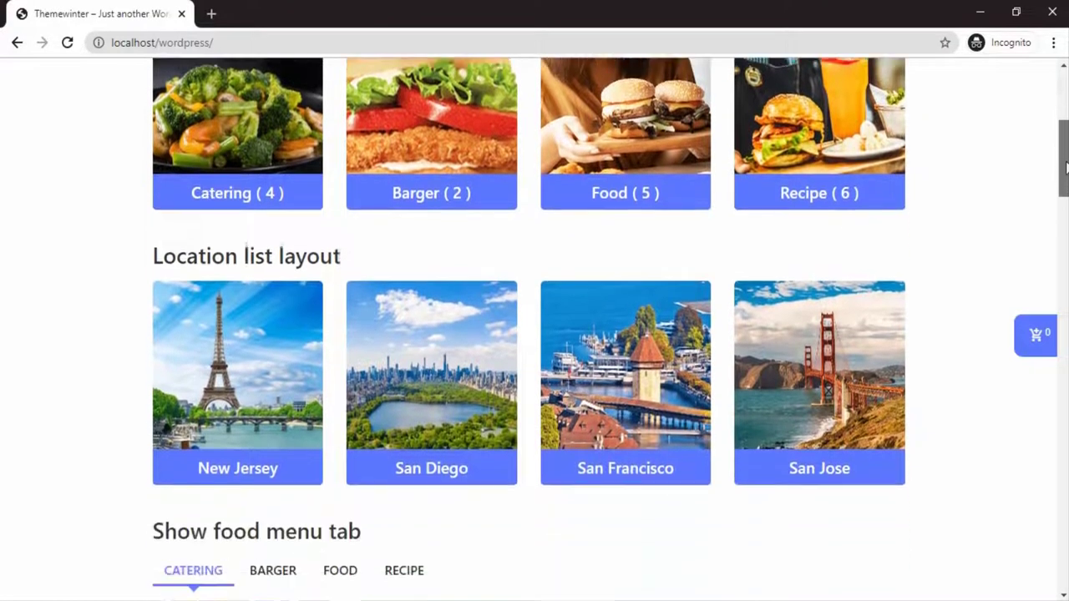
Examine the location list layout and the food menu tab layout on the live page.
scroll(1066, 167, "down", 1)
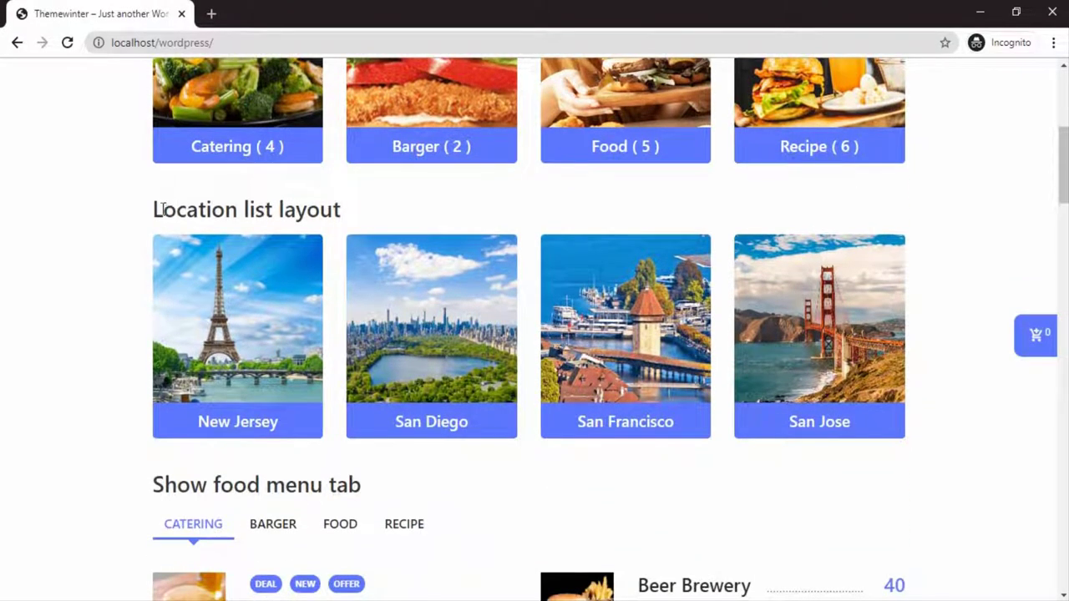
left_click_drag(153, 210, 378, 216)
left_click(400, 215)
left_click_drag(153, 155, 404, 163)
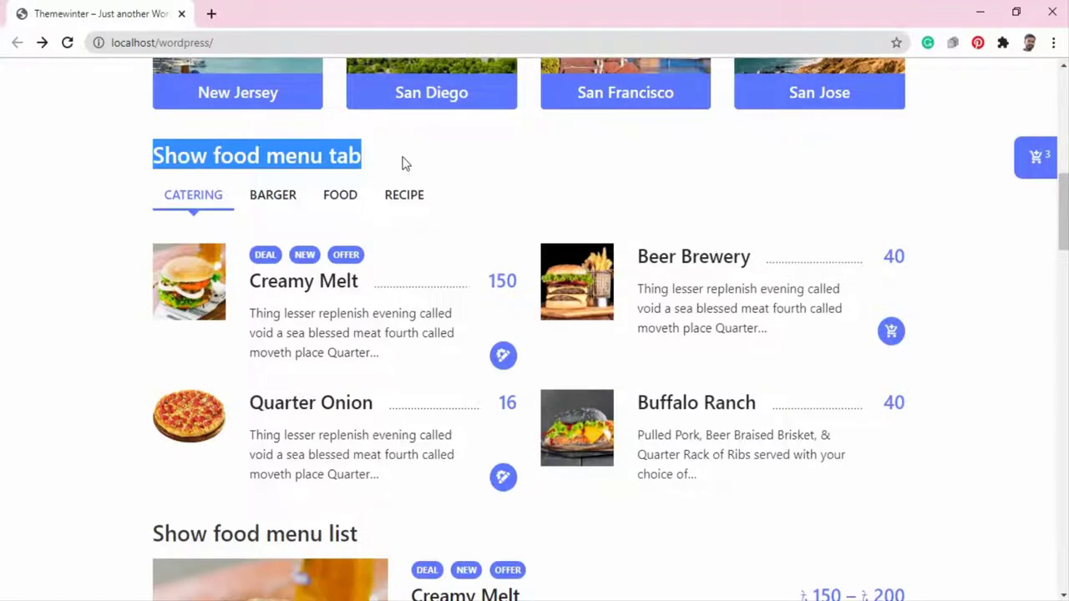
left_click(402, 164)
View the Creamy Melt and Quarter Onion option popups in the food menu tab, closing each one.
left_click(506, 358)
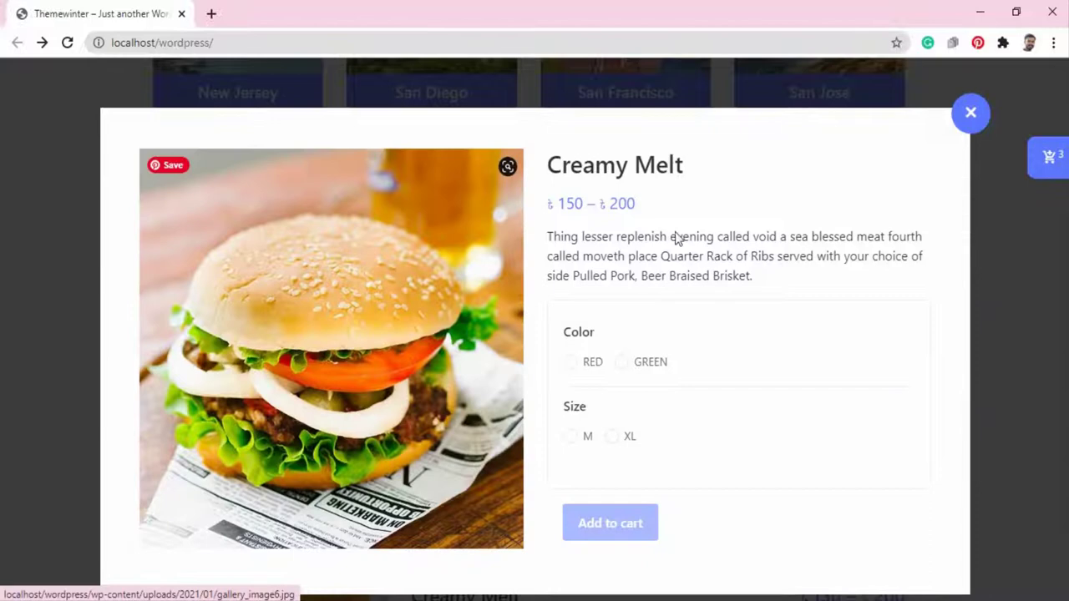
left_click(969, 113)
left_click(503, 476)
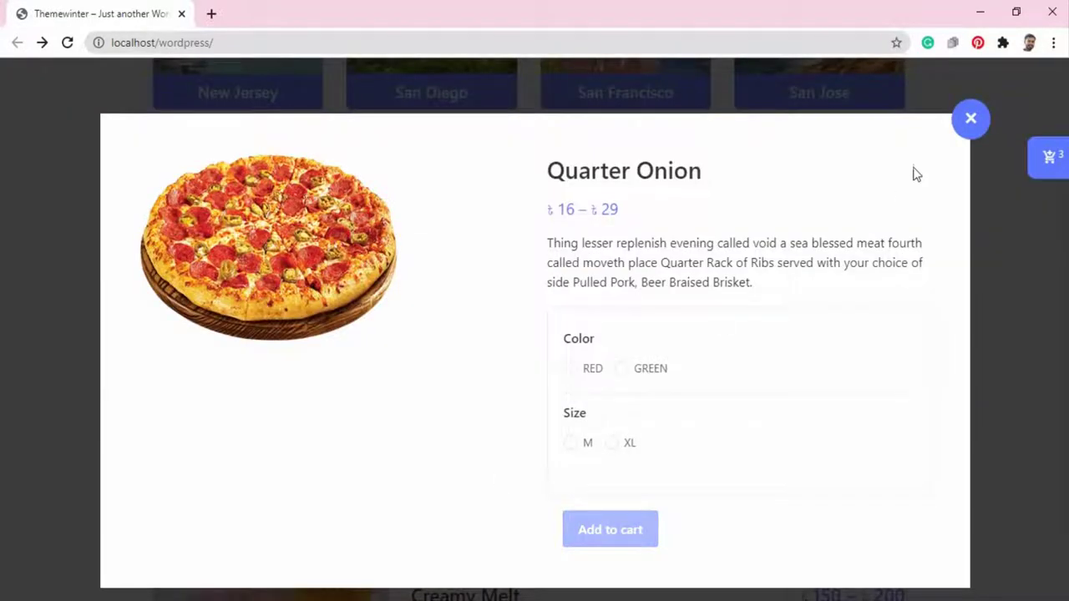
left_click(967, 121)
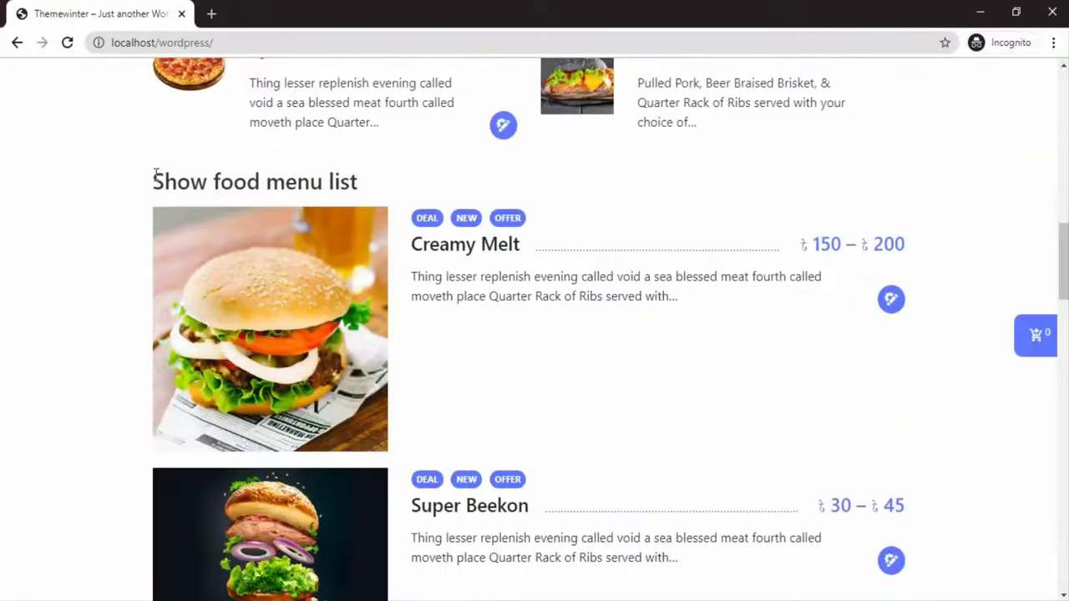
Examine the food menu list, food menu slider, menu tab with slider and menu loadmore layouts on the live page.
left_click_drag(153, 177, 355, 182)
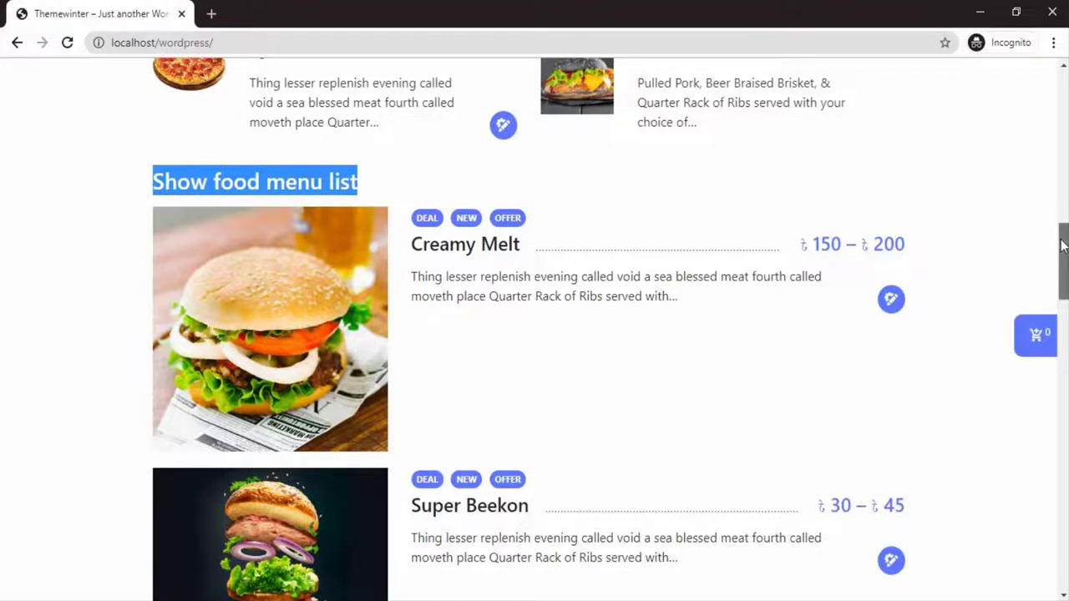
scroll(800, 289, "down", 6)
scroll(799, 290, "down", 4)
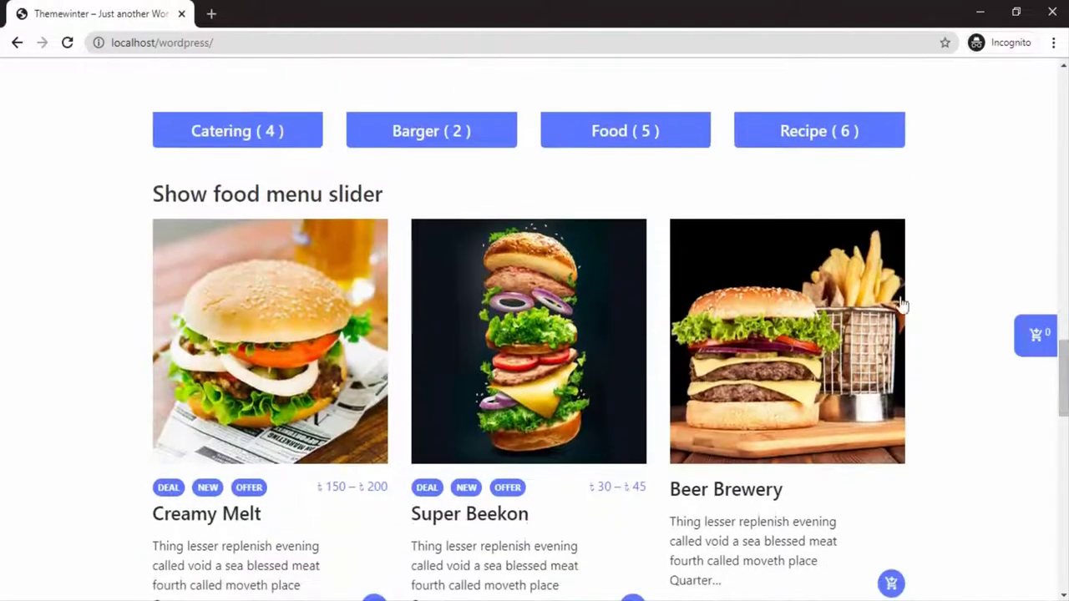
left_click_drag(153, 194, 394, 208)
left_click_drag(1065, 357, 1066, 428)
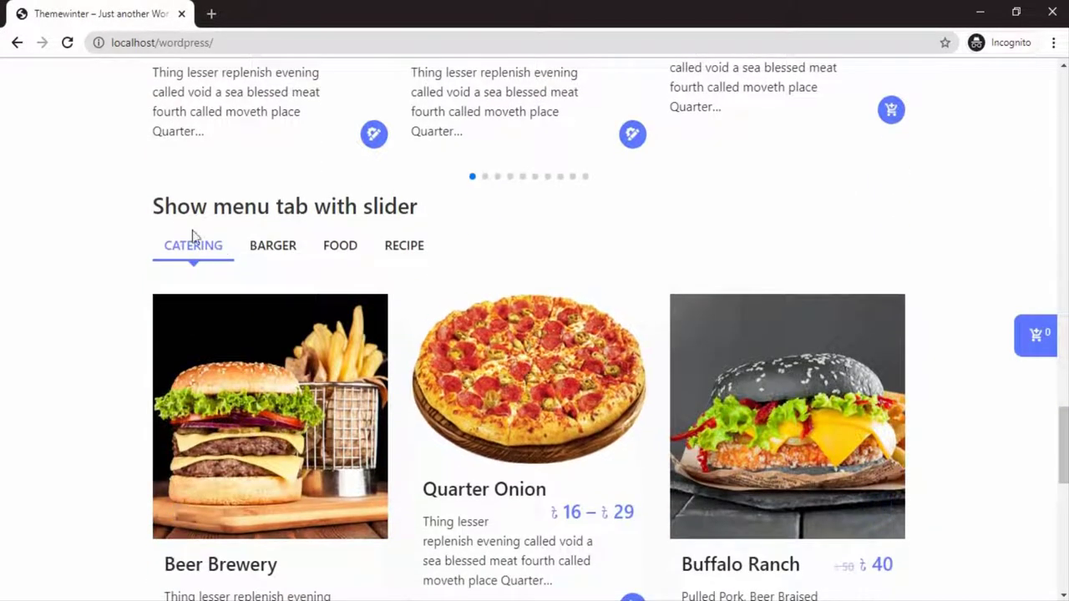
left_click_drag(154, 209, 448, 213)
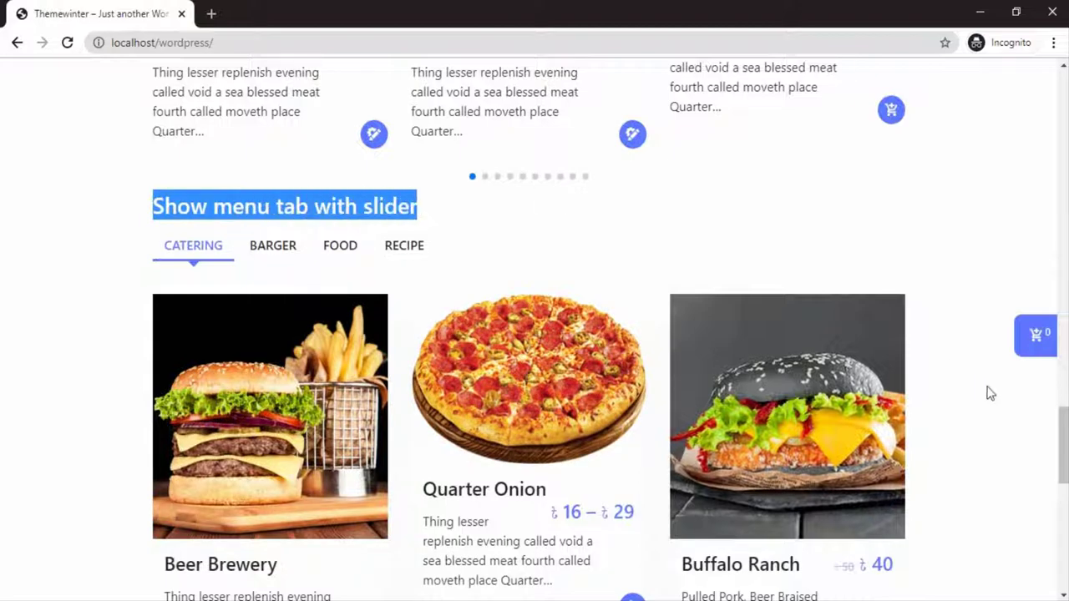
left_click_drag(1064, 434, 1064, 511)
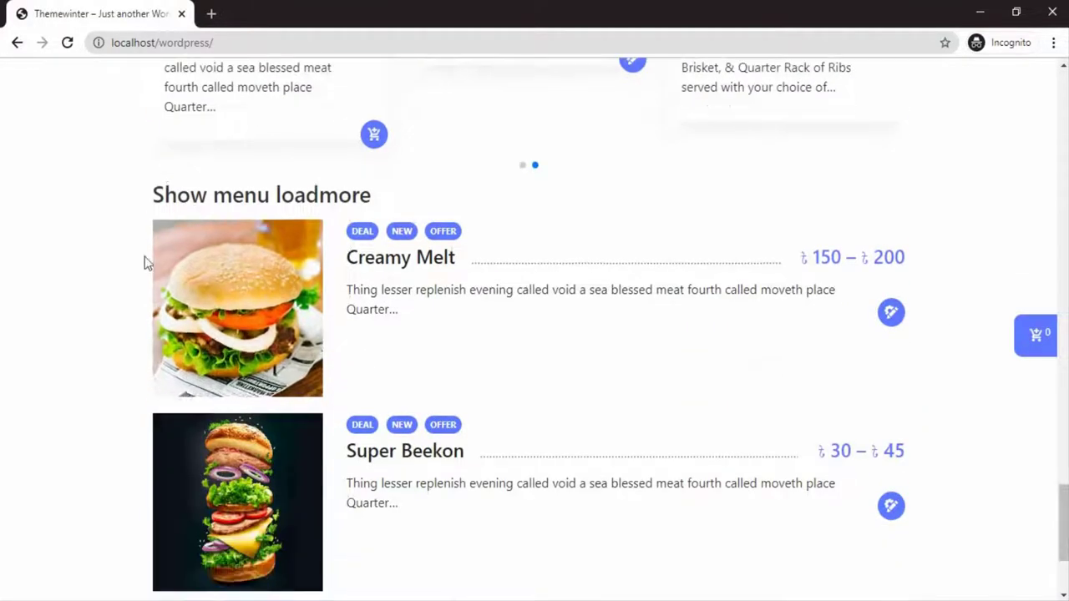
left_click_drag(153, 194, 375, 195)
Switch to the WpCafe settings and copy the Show Food Menu Slider (Pro) shortcode.
key("alt+Tab")
scroll(800, 294, "up", 1)
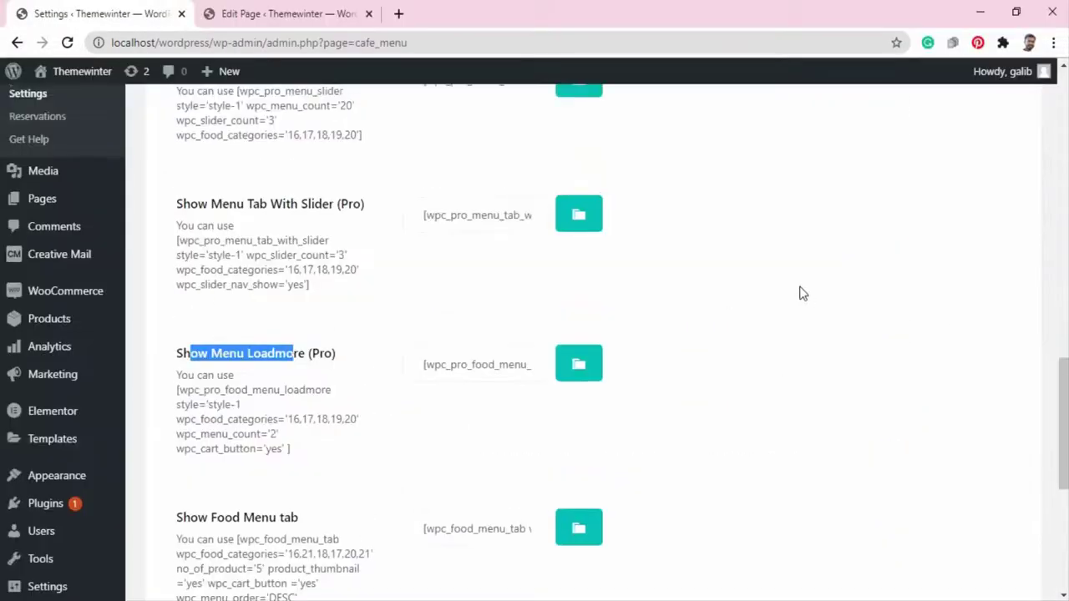
scroll(800, 294, "up", 1)
left_click(579, 211)
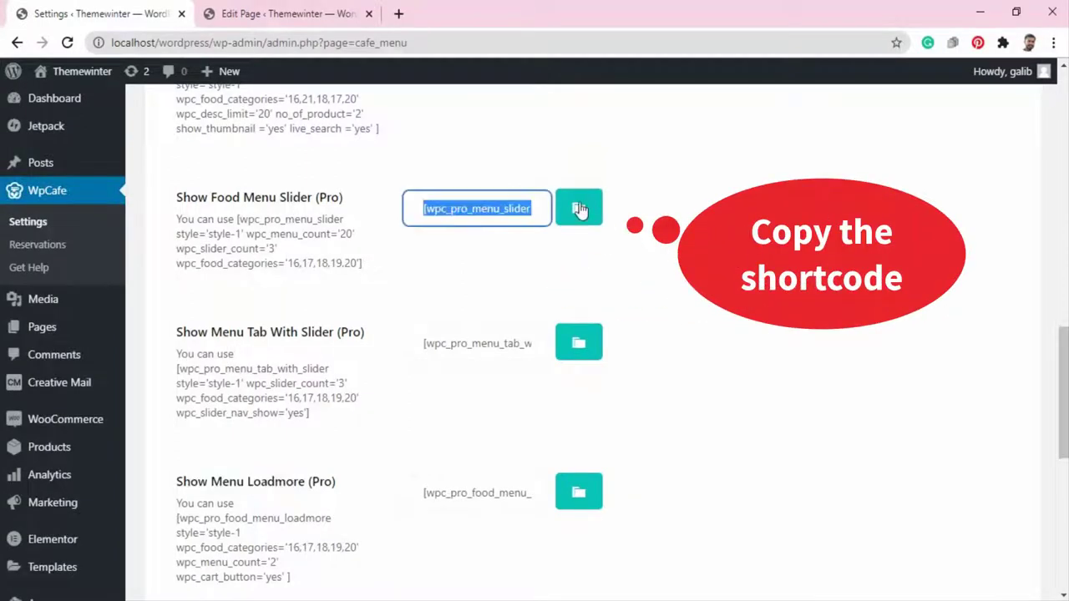
Replace the Cafe 1 page's shortcode with the wpc_pro_menu_slider one, using style-1, slider count 3 and categories 40, 41, 46, and update the page.
left_click(250, 13)
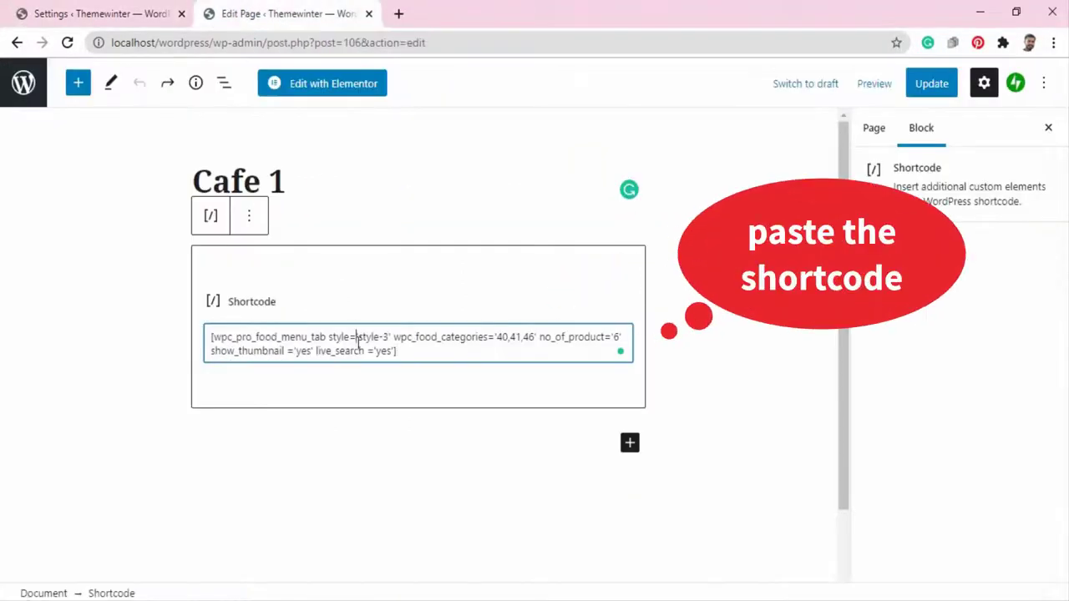
key("ctrl+a")
key("ctrl+v")
left_click(929, 83)
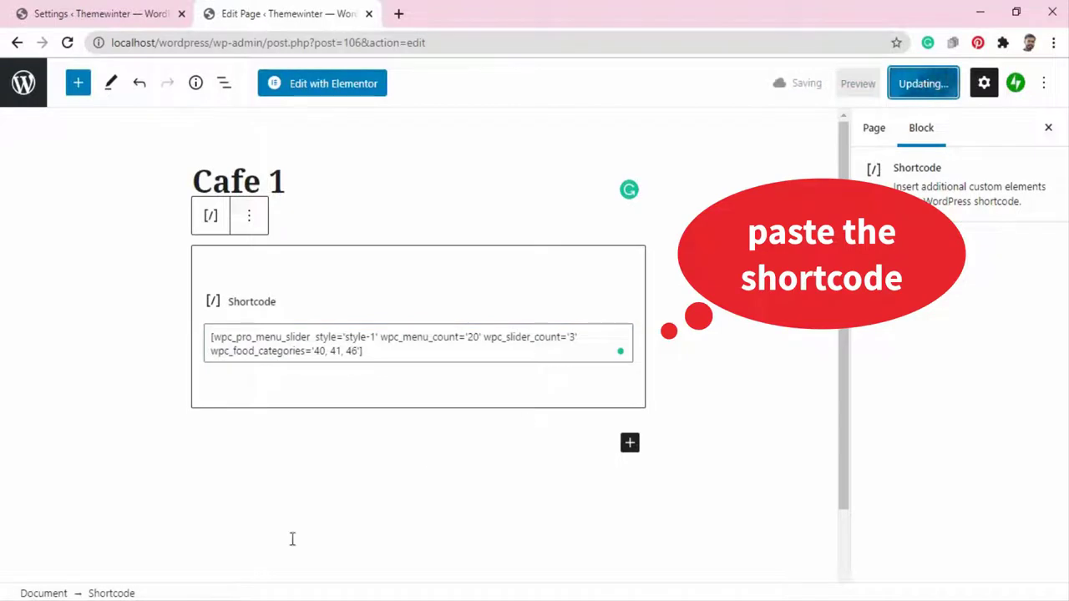
View the updated Cafe 1 page in a new tab and advance through the food menu slider.
right_click(147, 550)
left_click(200, 424)
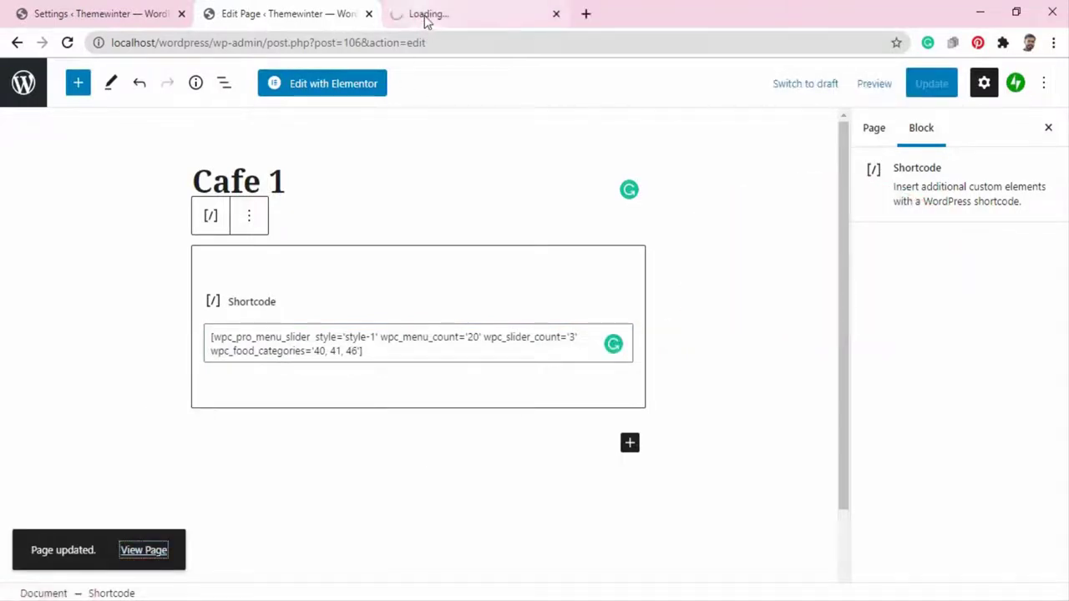
left_click(425, 14)
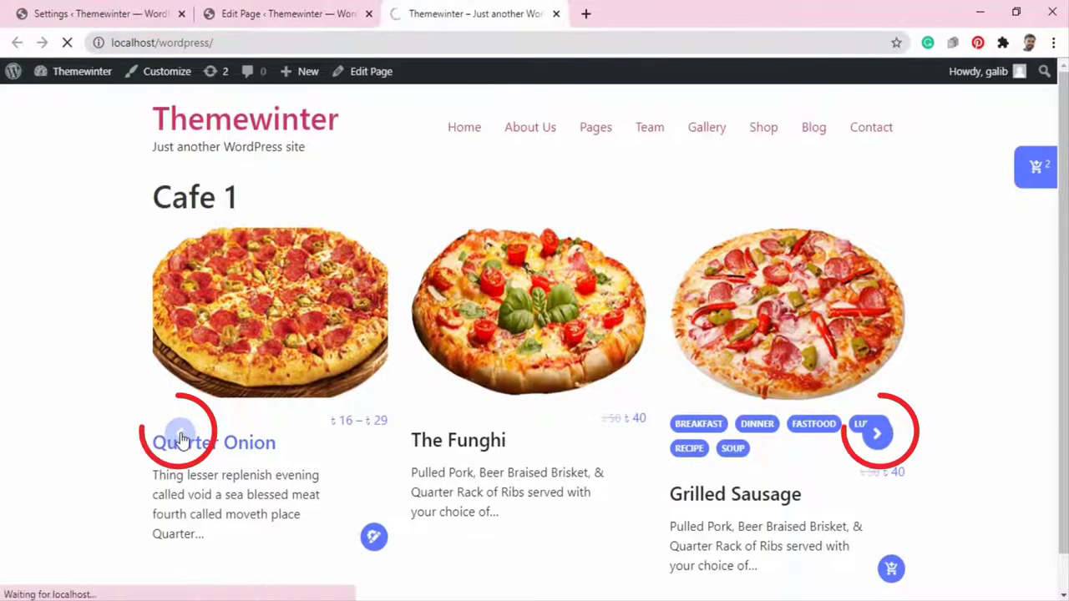
left_click(877, 434)
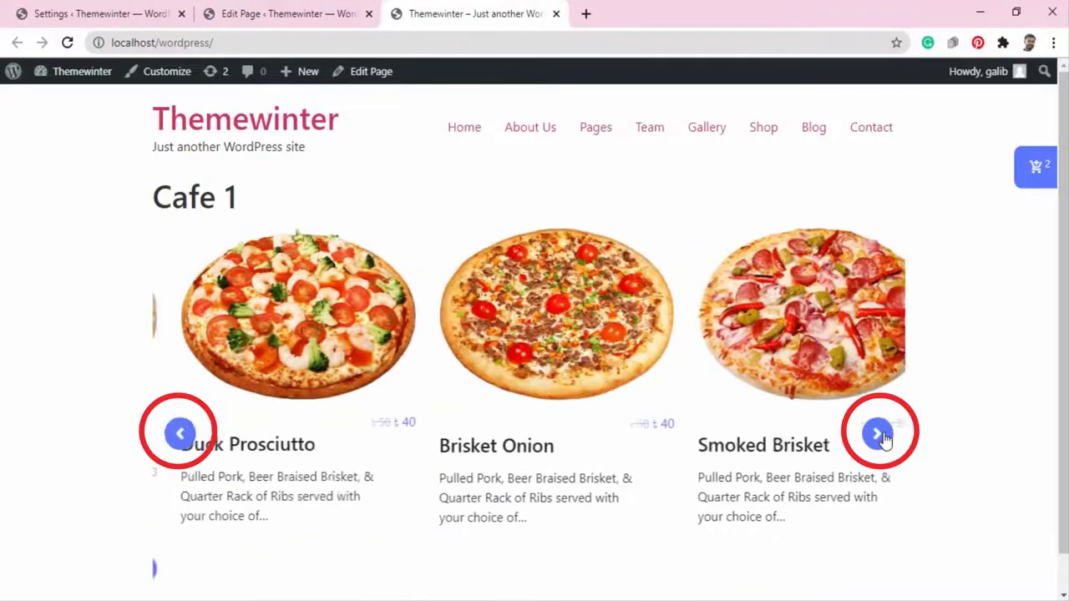
left_click(877, 434)
Open the Quarter Onion product page from the slider and check its Color and Size selectors.
left_click(247, 451)
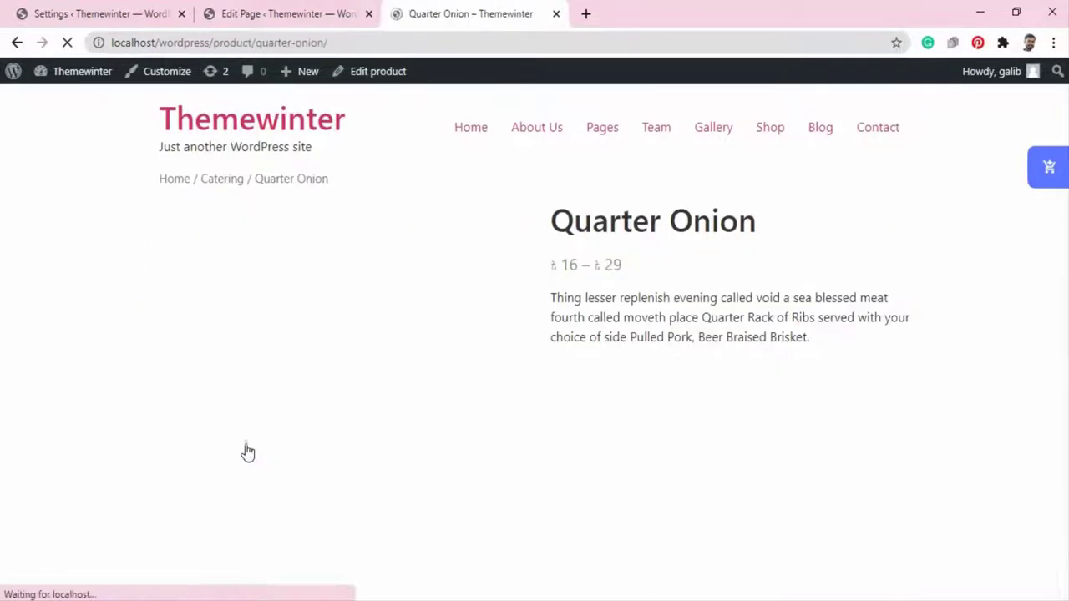
left_click(724, 389)
left_click(725, 391)
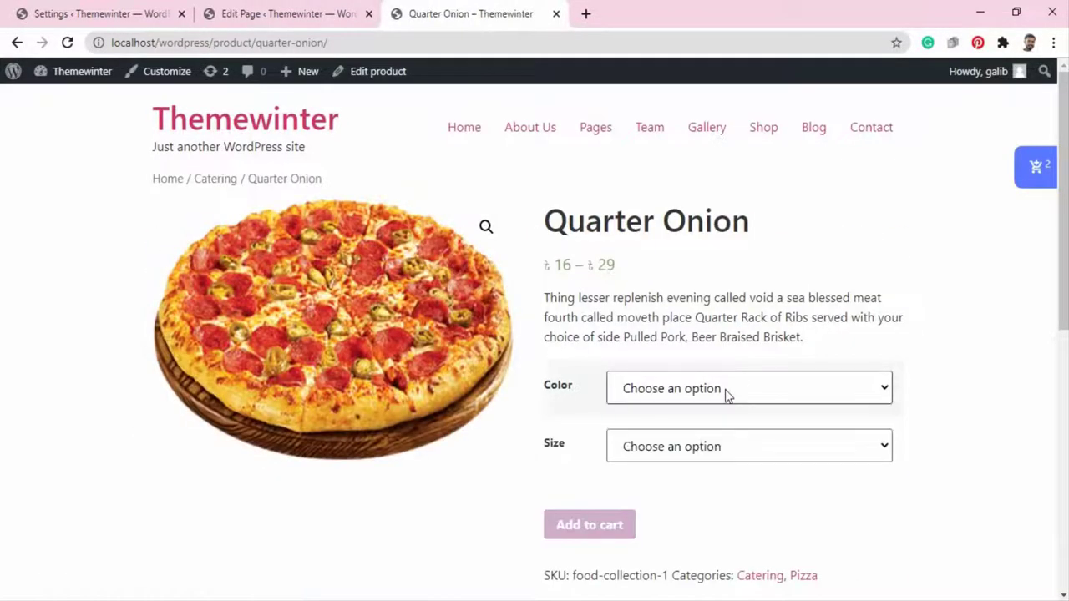
left_click(707, 447)
left_click(708, 449)
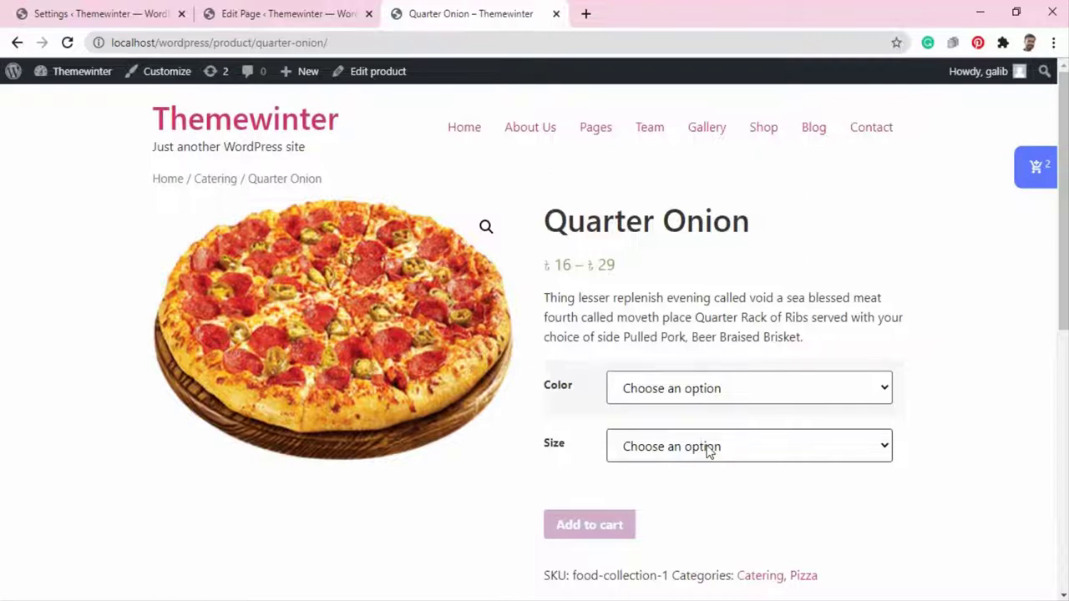
Enable Product Variation List Layout Override in WpCafe's food menu settings and save the changes.
left_click(88, 17)
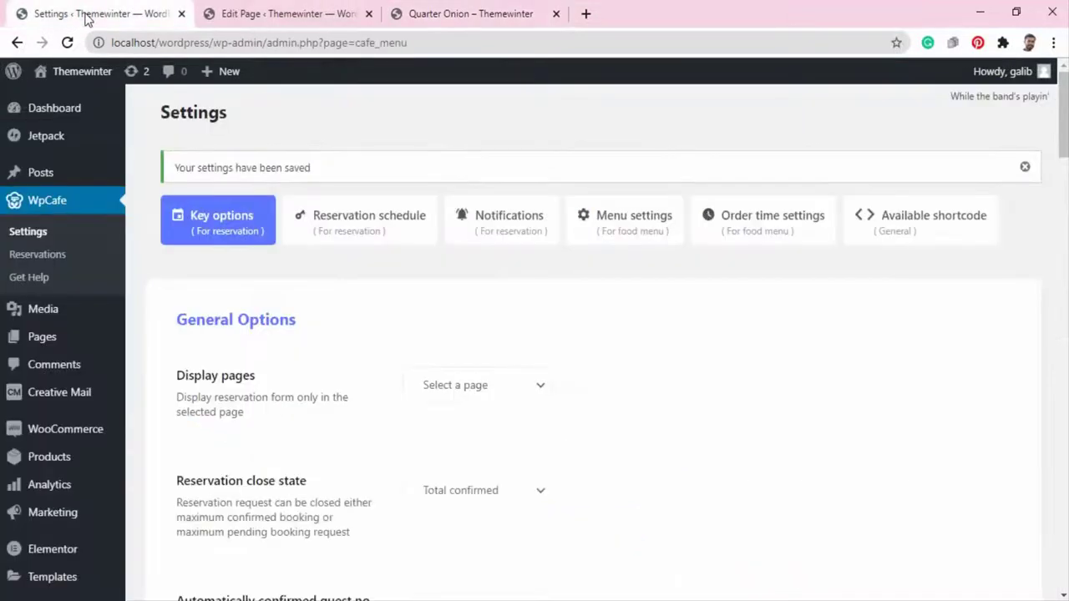
left_click(639, 219)
scroll(639, 221, "down", 5)
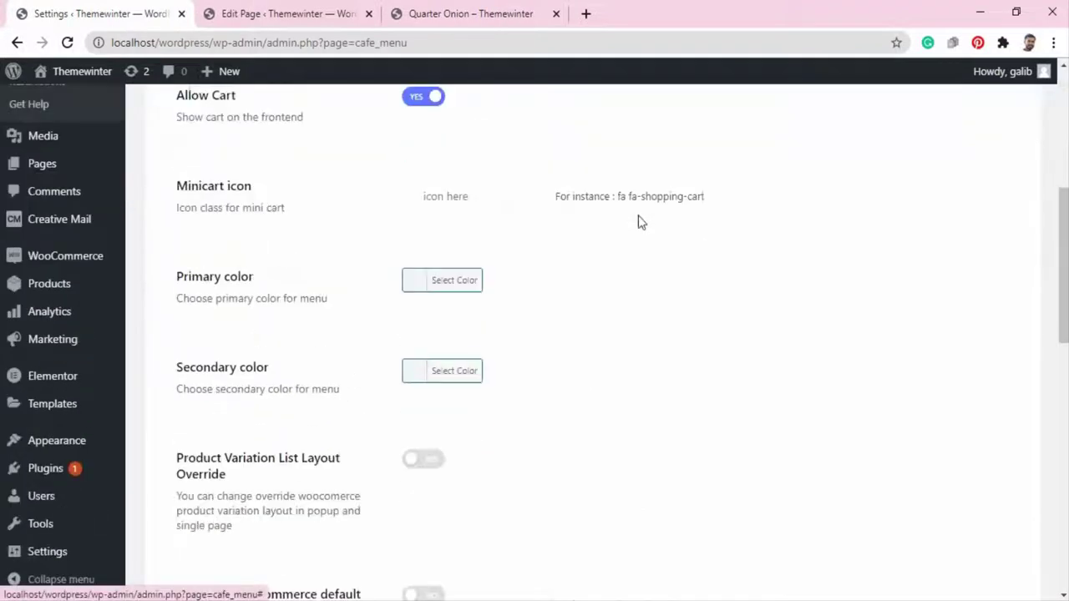
scroll(504, 390, "down", 1)
left_click(416, 382)
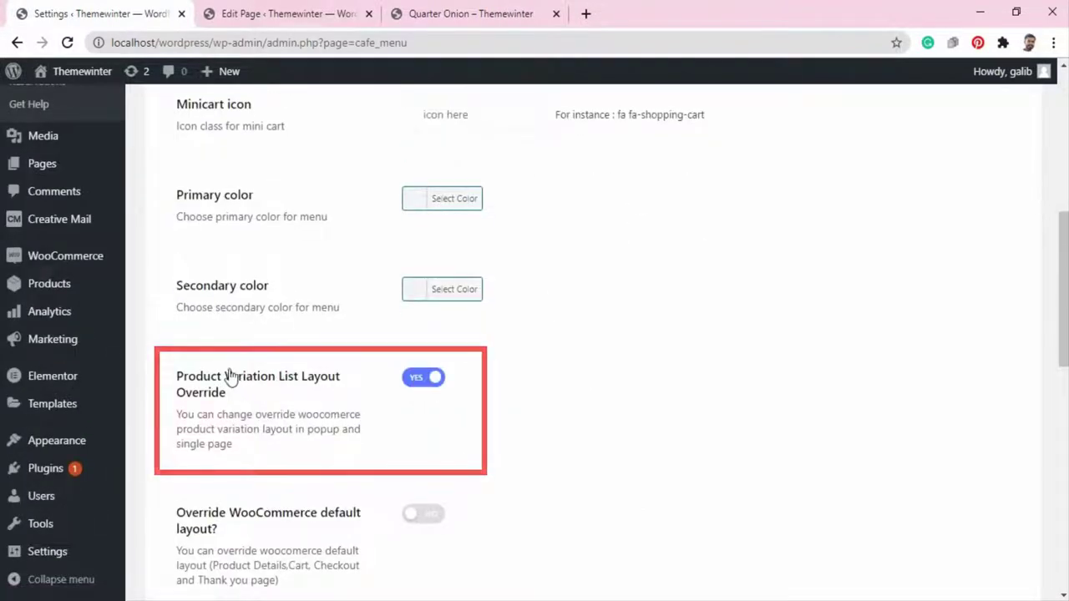
mouse_move(226, 380)
left_mouse_down()
mouse_move(341, 383)
mouse_move(342, 395)
left_mouse_up()
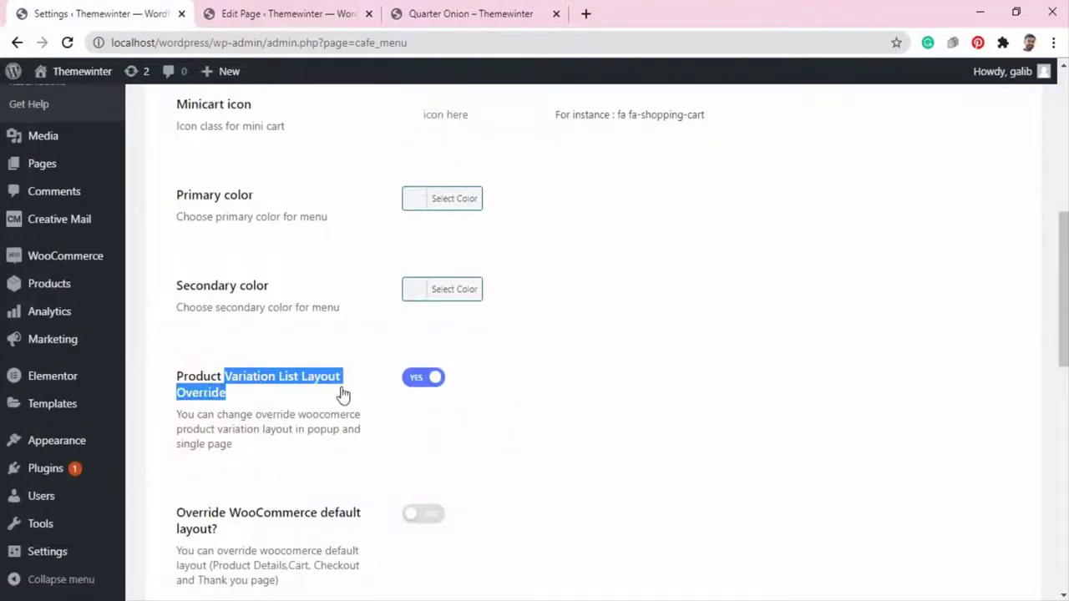
scroll(342, 394, "down", 10)
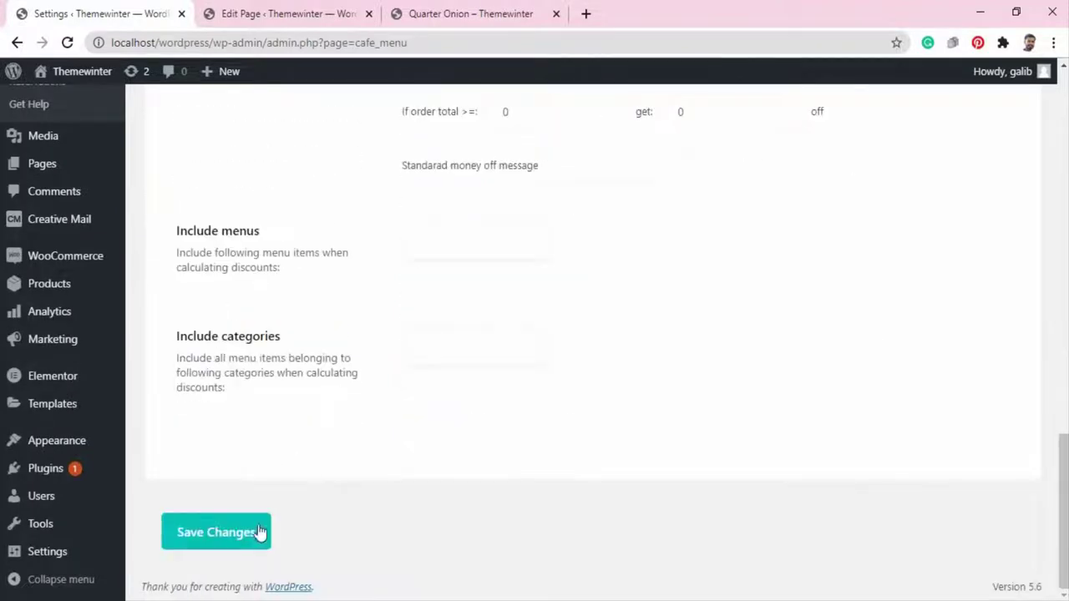
left_click(260, 532)
Reload the Quarter Onion product page, choose color GREEN and size XL, and add it to the cart.
left_click(474, 15)
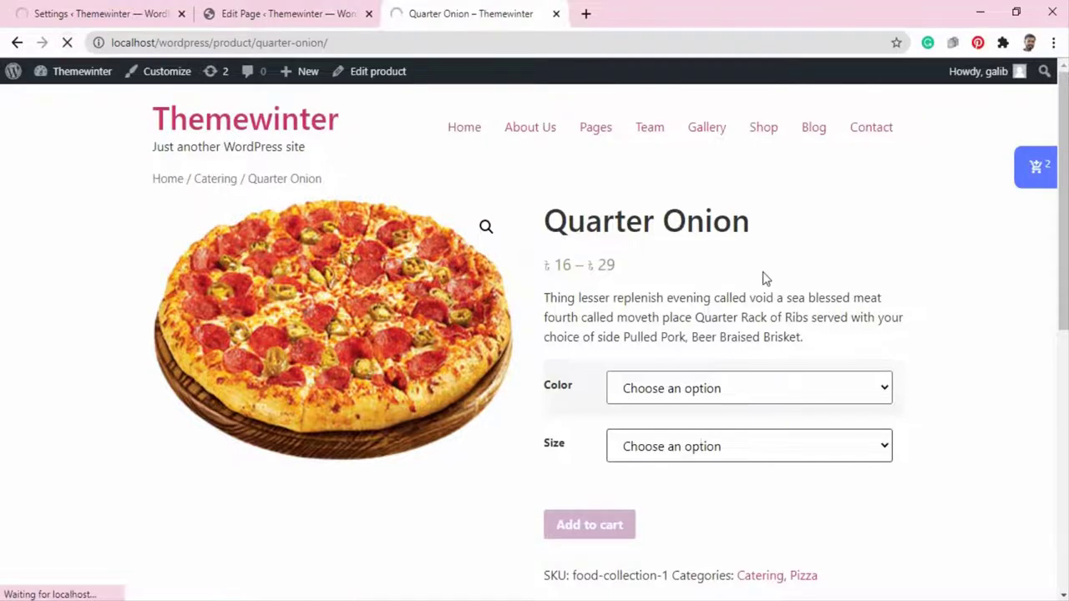
scroll(751, 281, "down", 2)
left_click(622, 273)
left_click(605, 348)
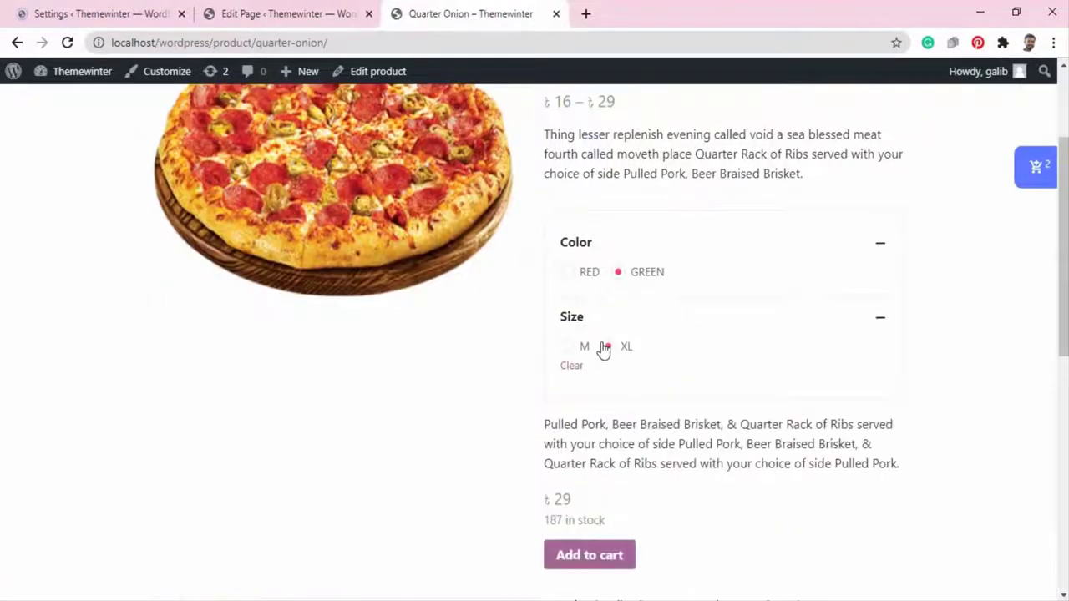
scroll(601, 334, "down", 4)
left_click(593, 232)
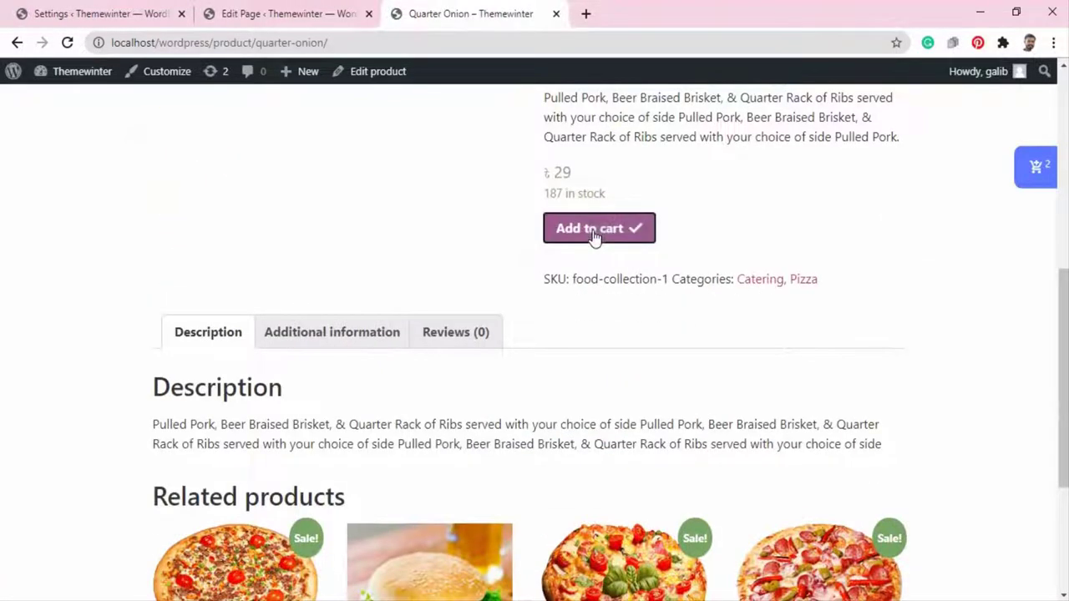
Open the full cart page from the mini cart and review the listed products.
left_click(1036, 173)
scroll(902, 389, "down", 3)
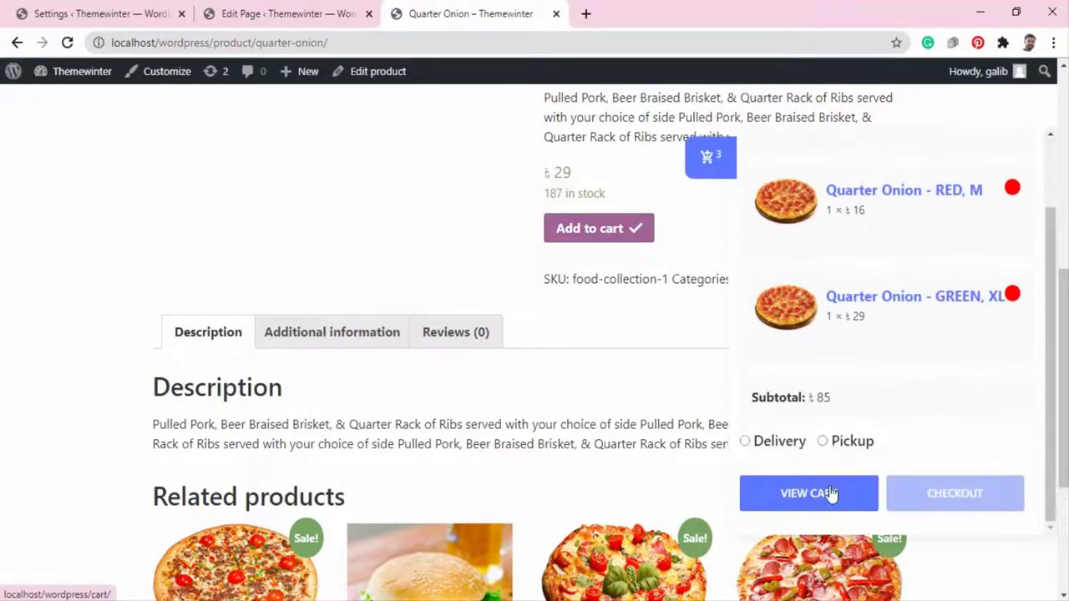
left_click(830, 493)
left_click_drag(389, 282, 311, 282)
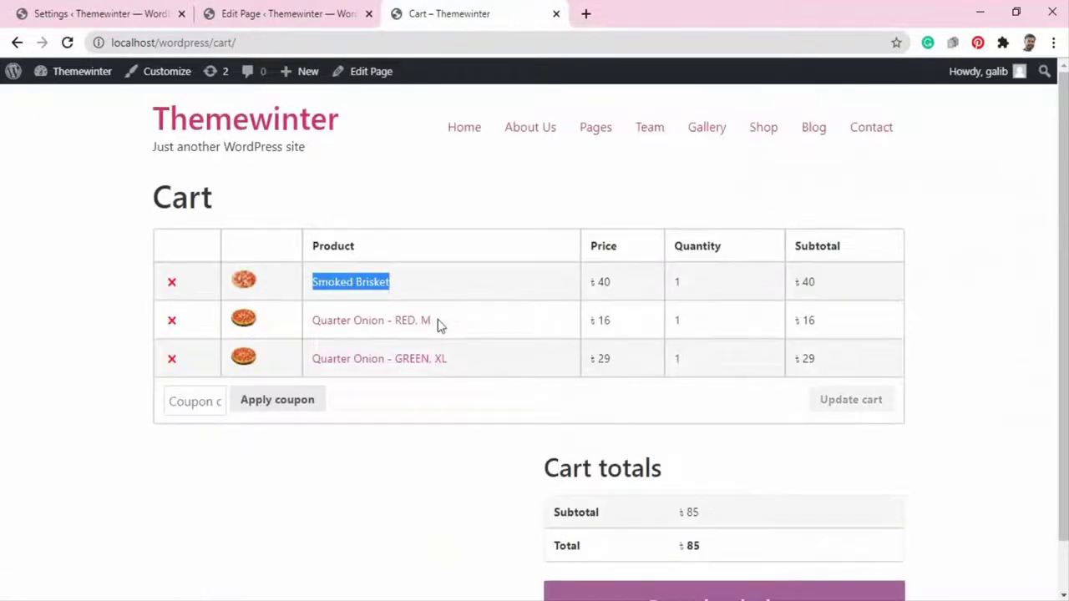
left_click_drag(438, 319, 310, 321)
left_click_drag(464, 360, 311, 359)
left_click(61, 268)
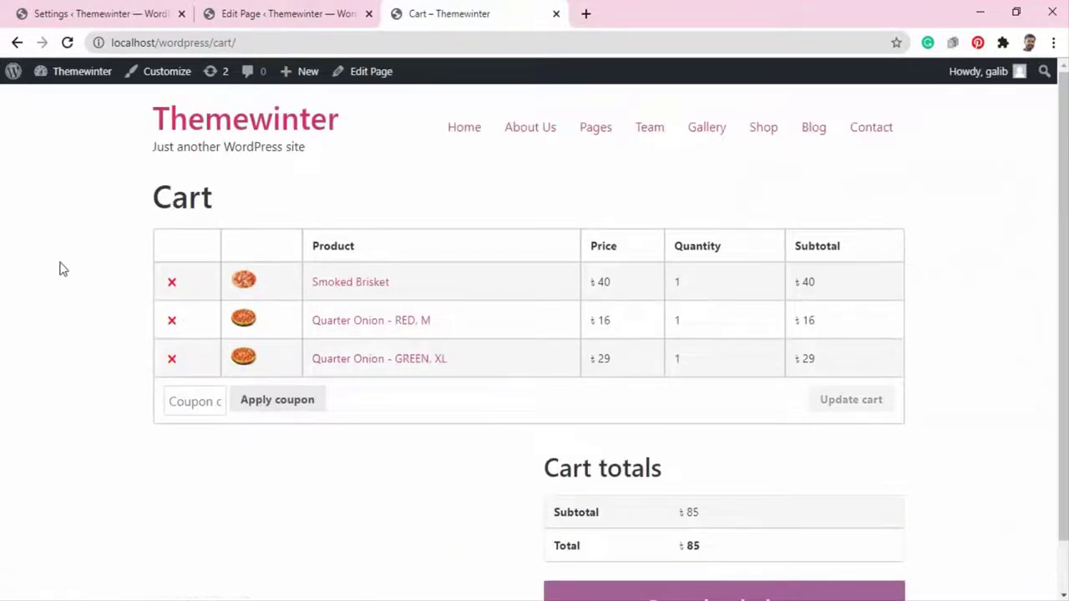
Enable the option to override the WooCommerce default layout in WpCafe's menu settings and save the changes.
left_click(159, 15)
scroll(554, 351, "down", 10)
left_click(423, 432)
left_click_drag(301, 446, 229, 431)
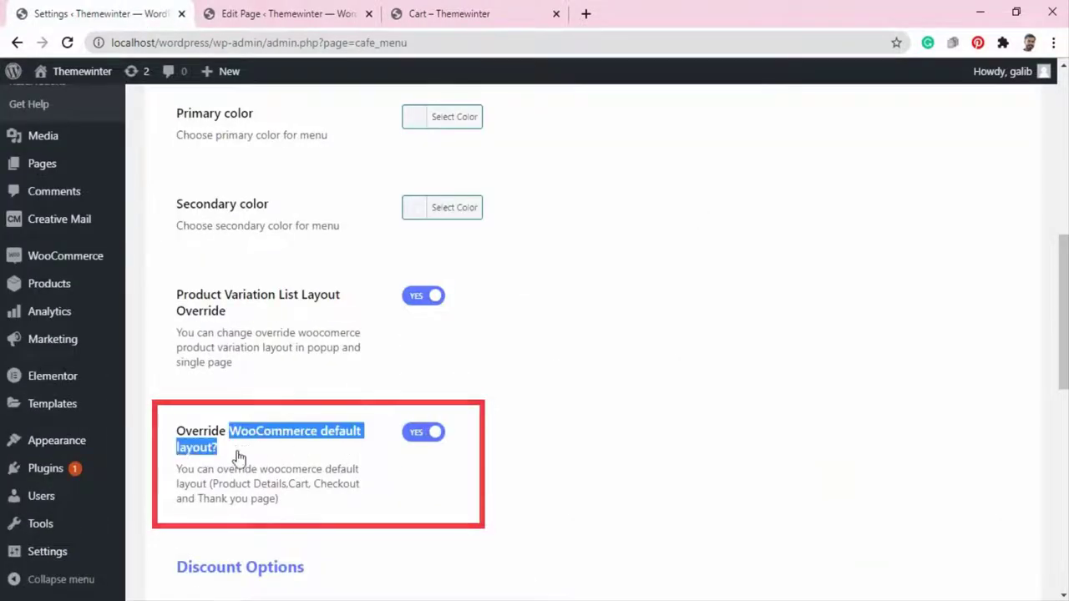
left_click(585, 424)
scroll(585, 424, "down", 10)
left_click(260, 535)
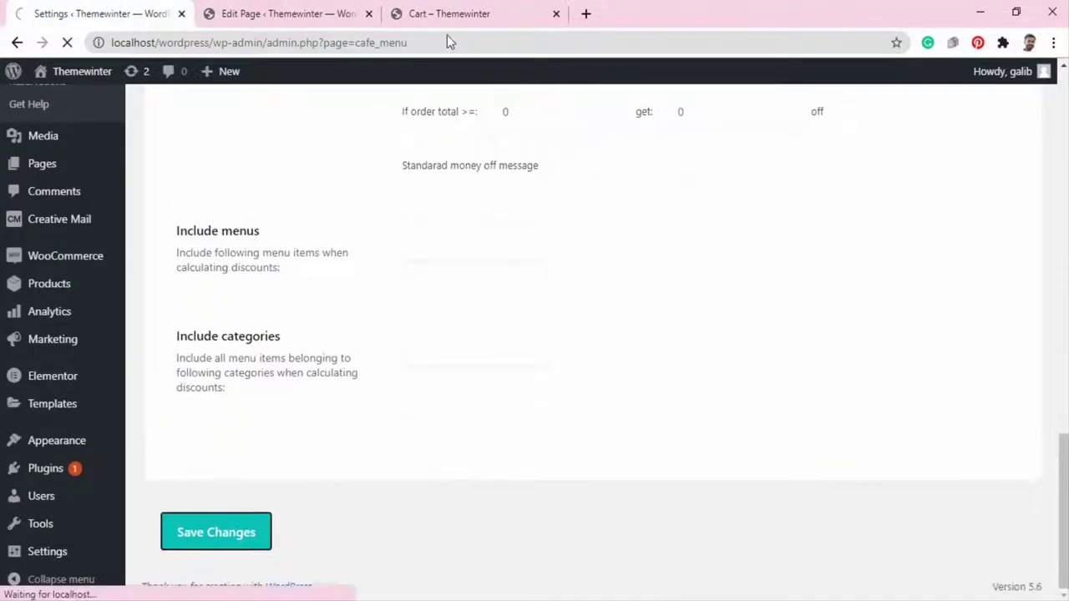
Reload the live cart page and examine the layout of its product table and totals.
left_click(461, 15)
left_click(67, 43)
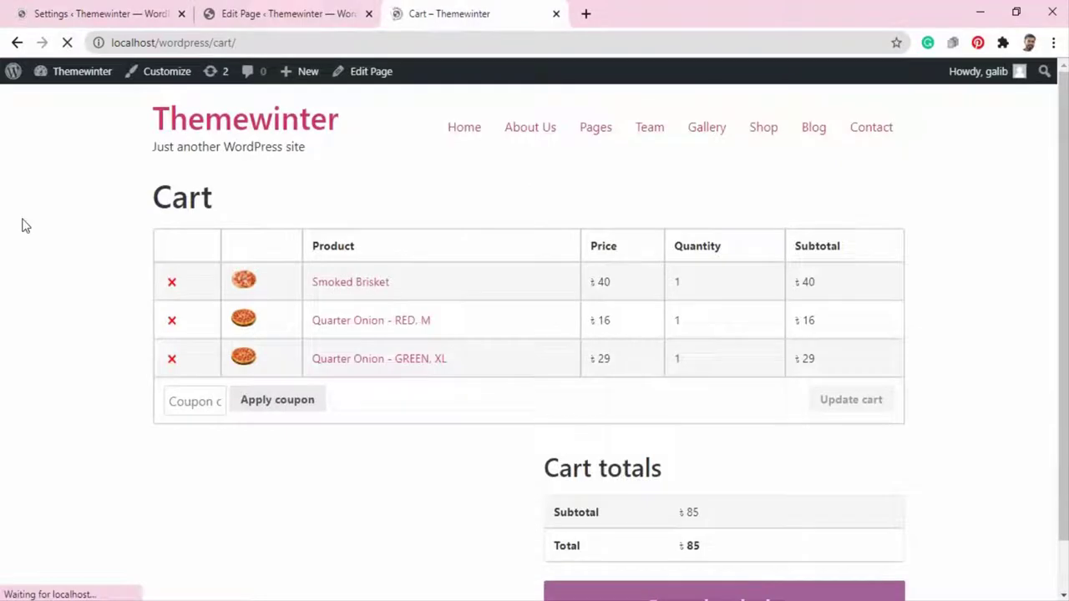
scroll(22, 227, "down", 3)
scroll(22, 227, "up", 2)
left_click_drag(401, 249, 286, 260)
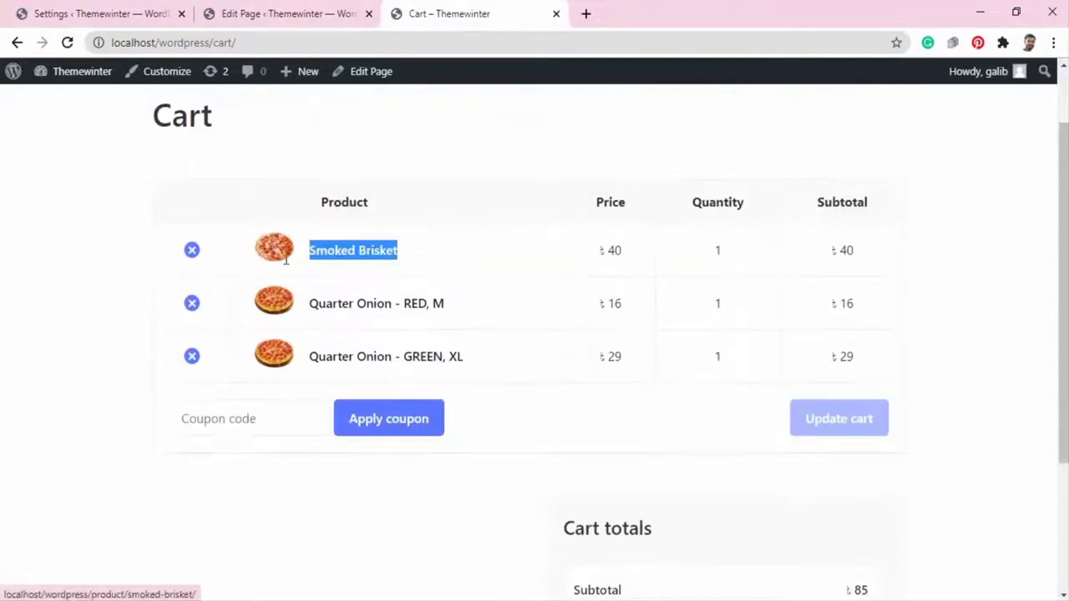
Review the Quarter Onion entries listed on the live cart page.
left_click_drag(477, 304, 302, 322)
left_click(73, 336)
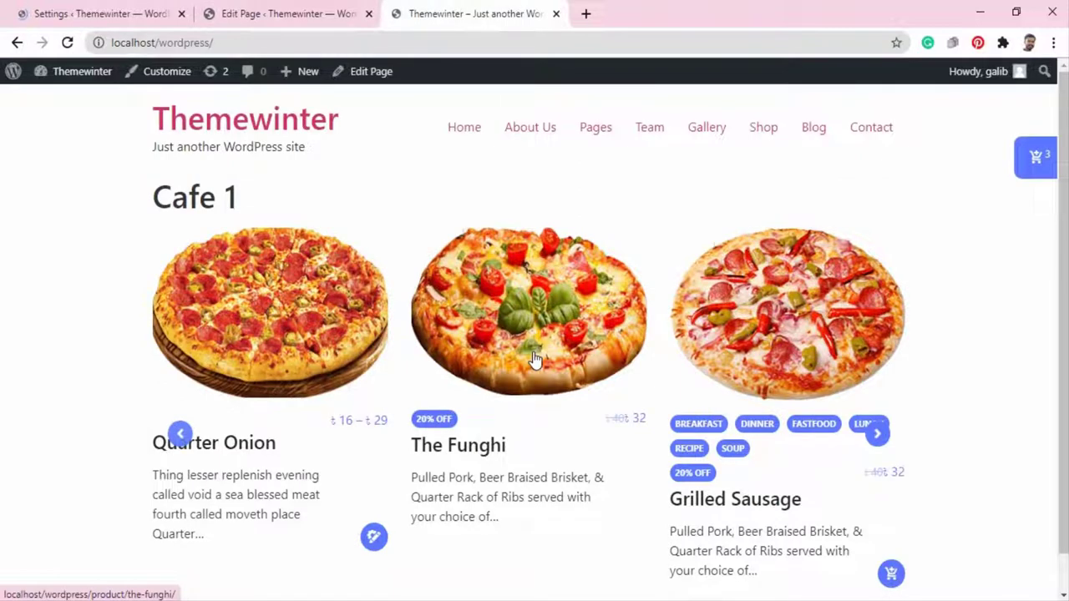
Set the percentage discount to 20 percent in WpCafe's menu settings.
left_click(115, 18)
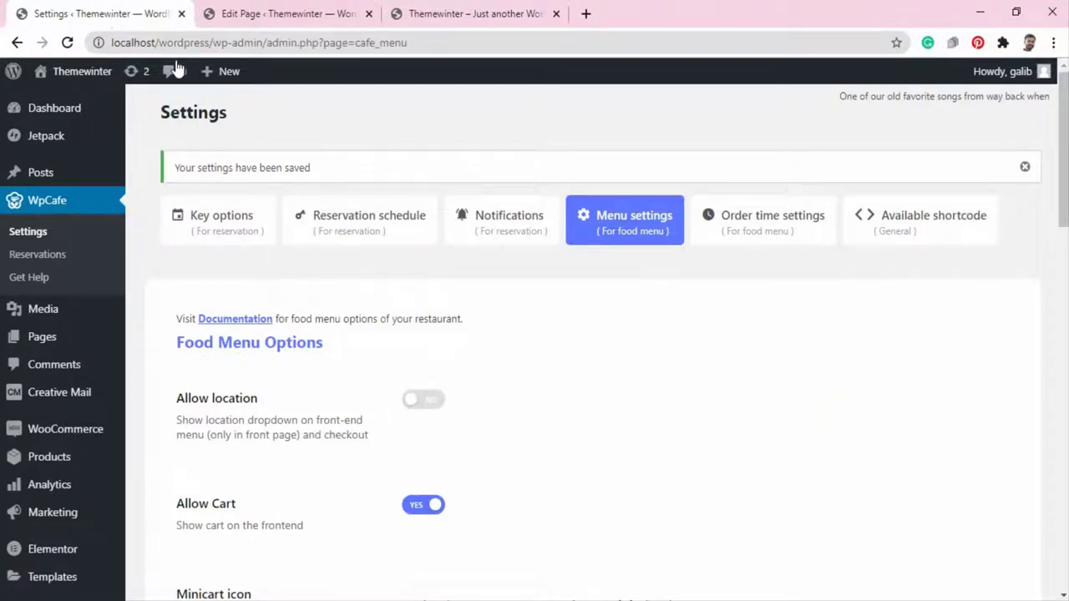
scroll(628, 267, "down", 15)
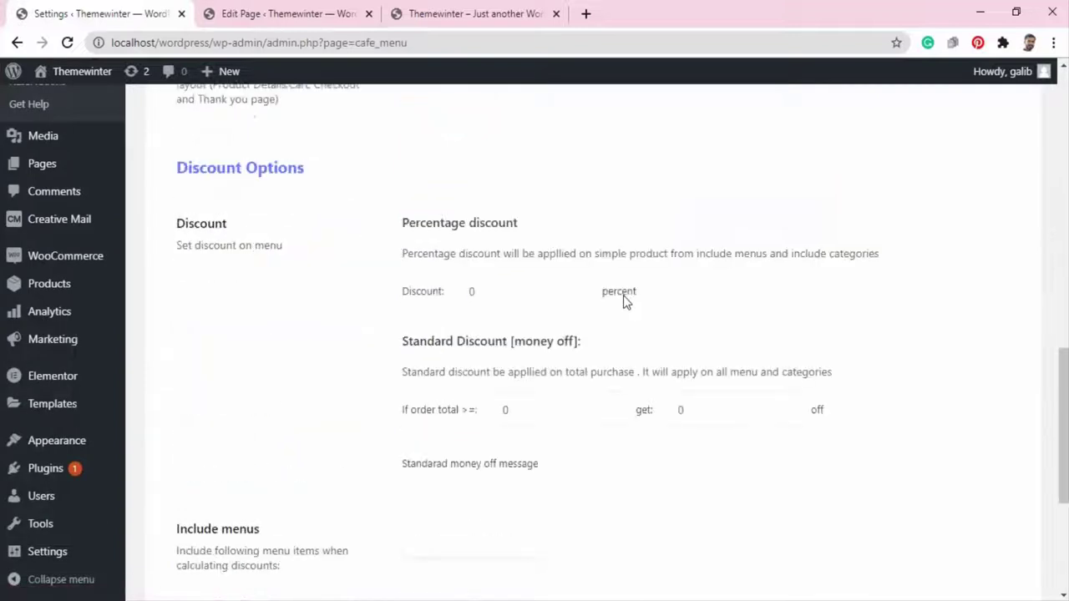
left_click_drag(495, 283, 445, 290)
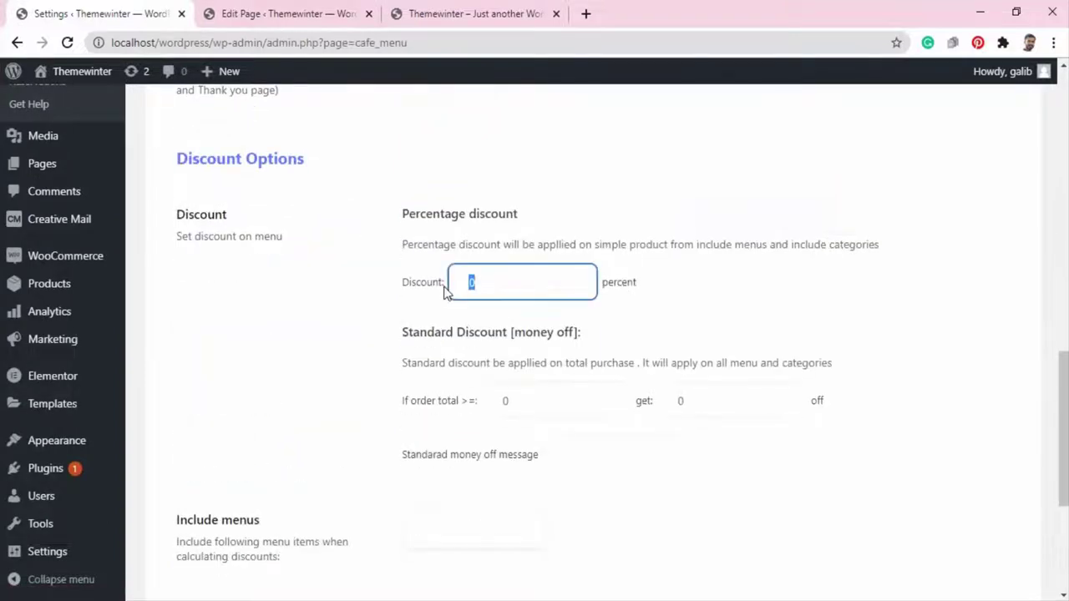
type("20")
scroll(280, 367, "down", 4)
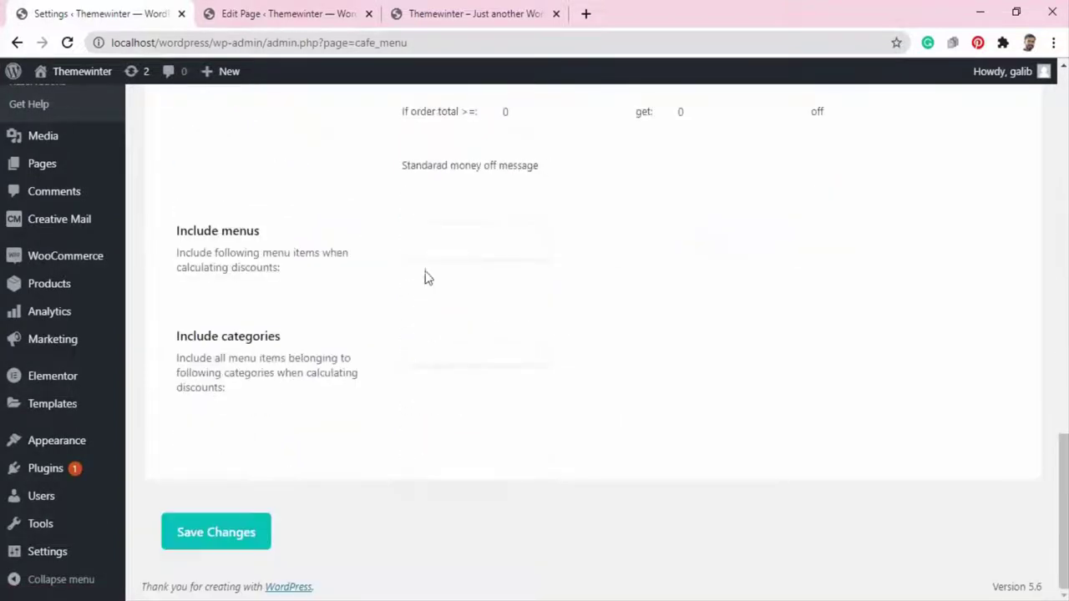
Include The Funghi and Grilled Sausage menus and the Barger category in the discount calculation, and save the changes.
left_click(445, 246)
left_click(459, 305)
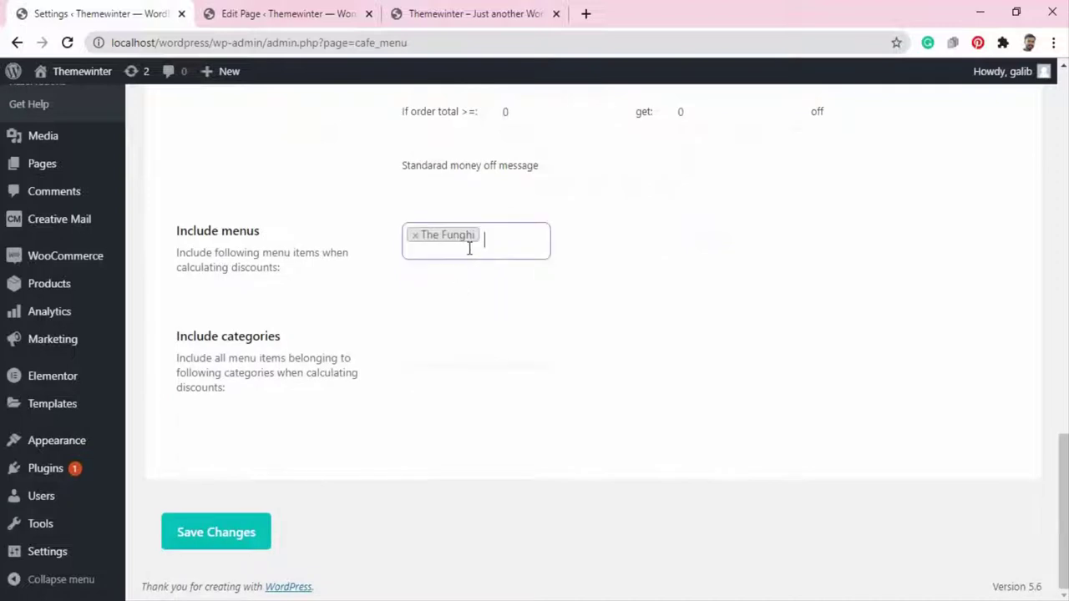
left_click(487, 251)
left_click(475, 331)
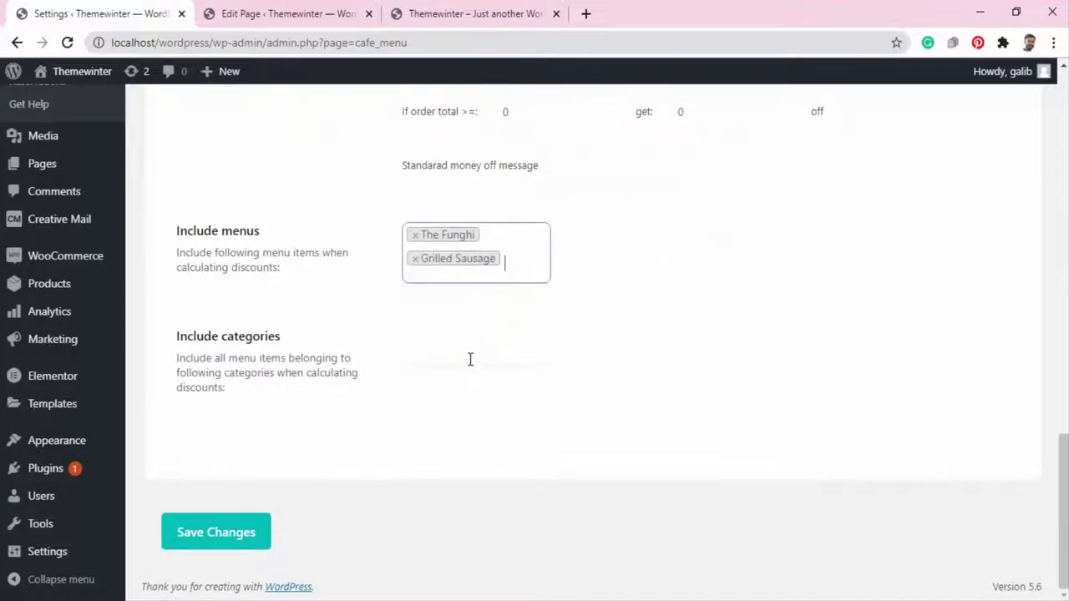
left_click(470, 355)
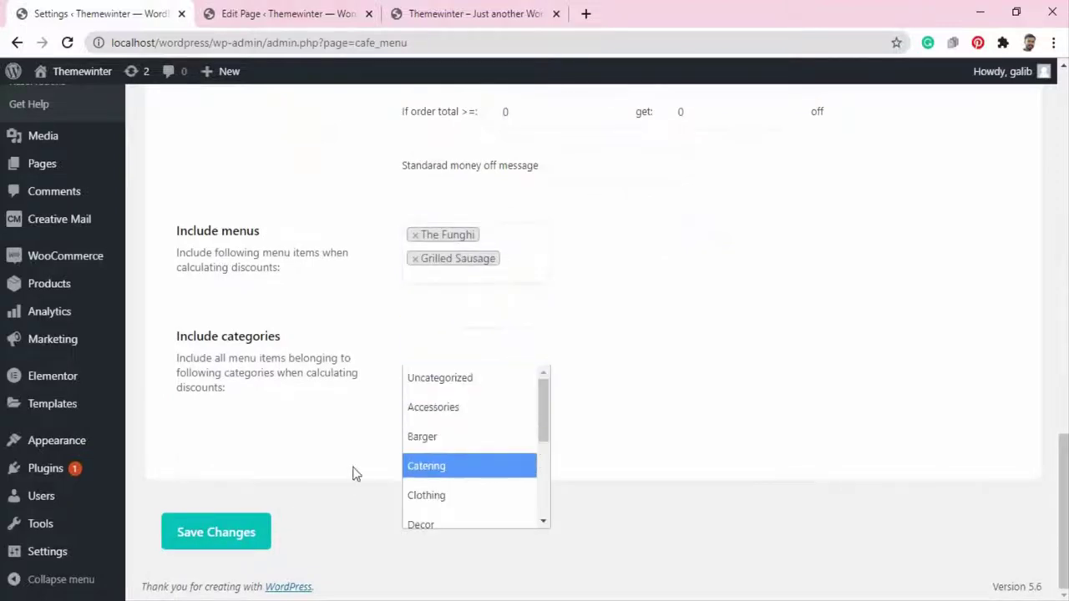
left_click(449, 437)
left_click(241, 532)
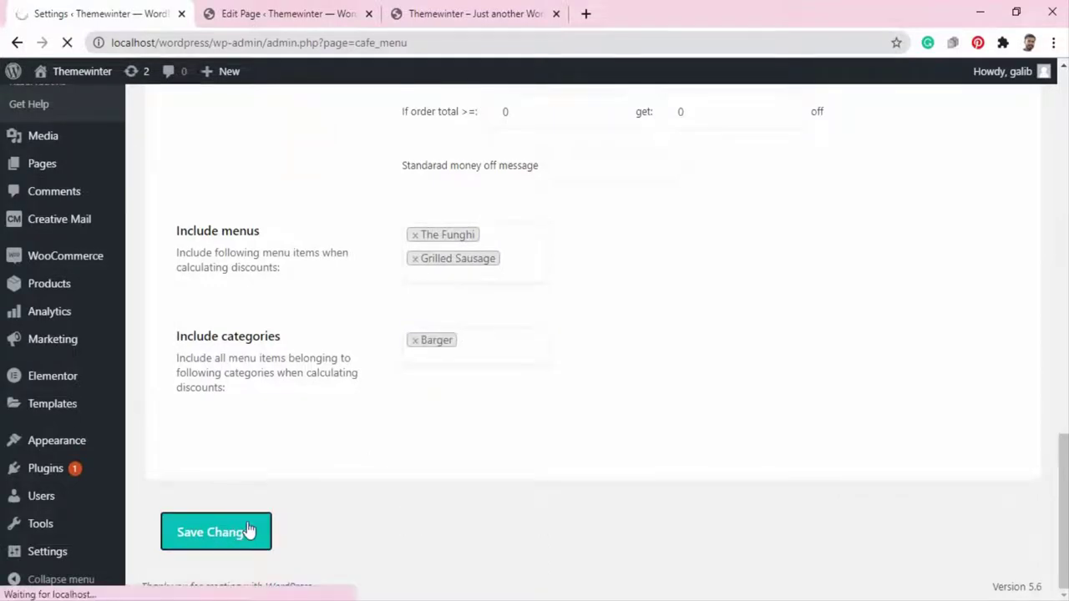
left_click(476, 14)
Clear the percentage discount in WpCafe's menu settings and set the standard discount to 32 off for order totals of at least 400.
left_click(87, 14)
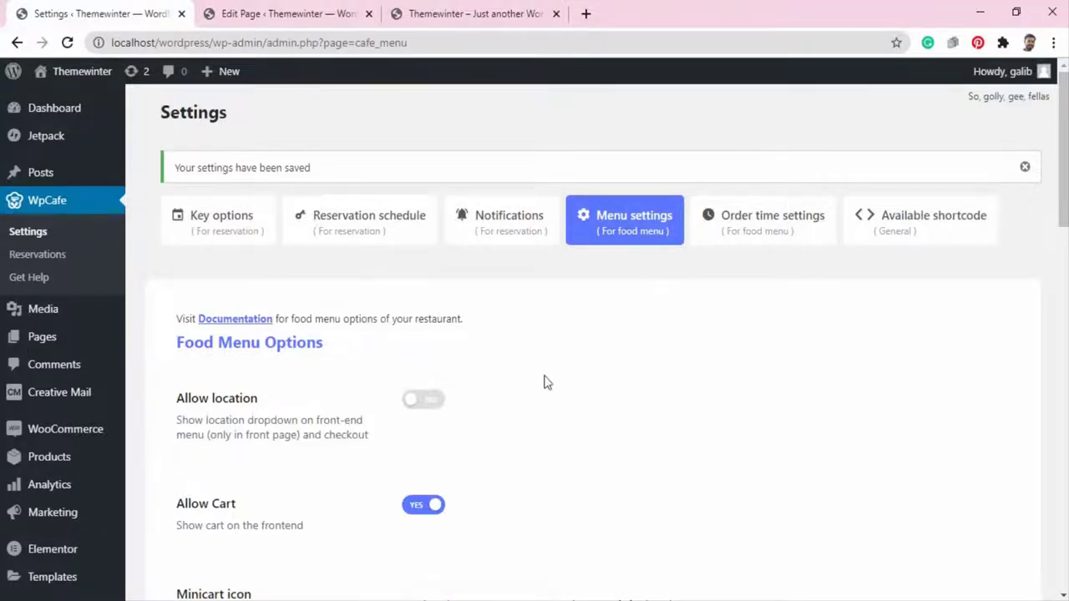
scroll(547, 382, "down", 20)
left_click(506, 124)
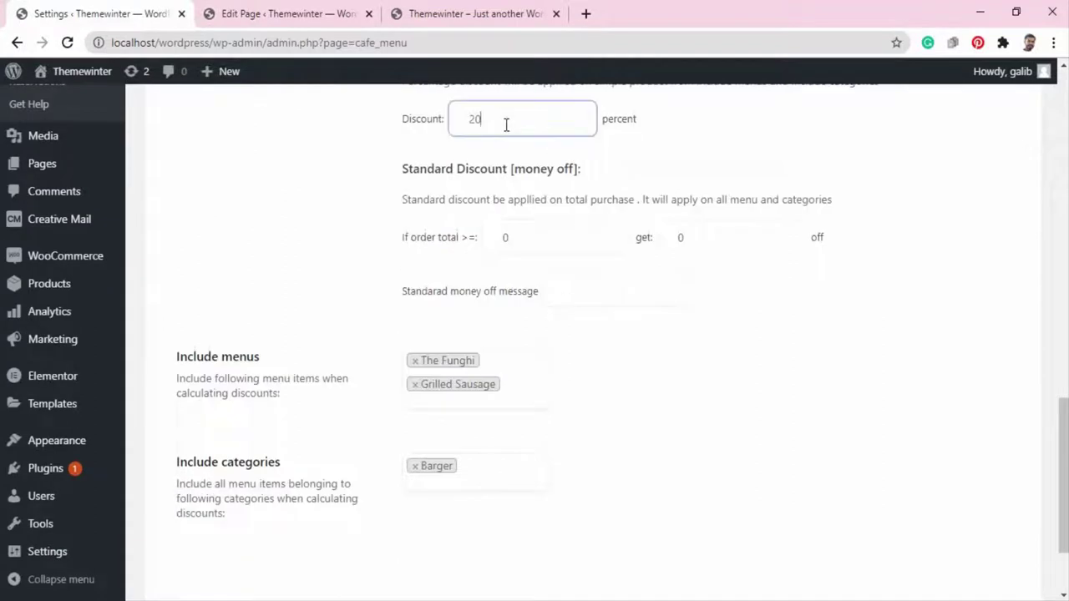
double_click(474, 119)
key("BackSpace")
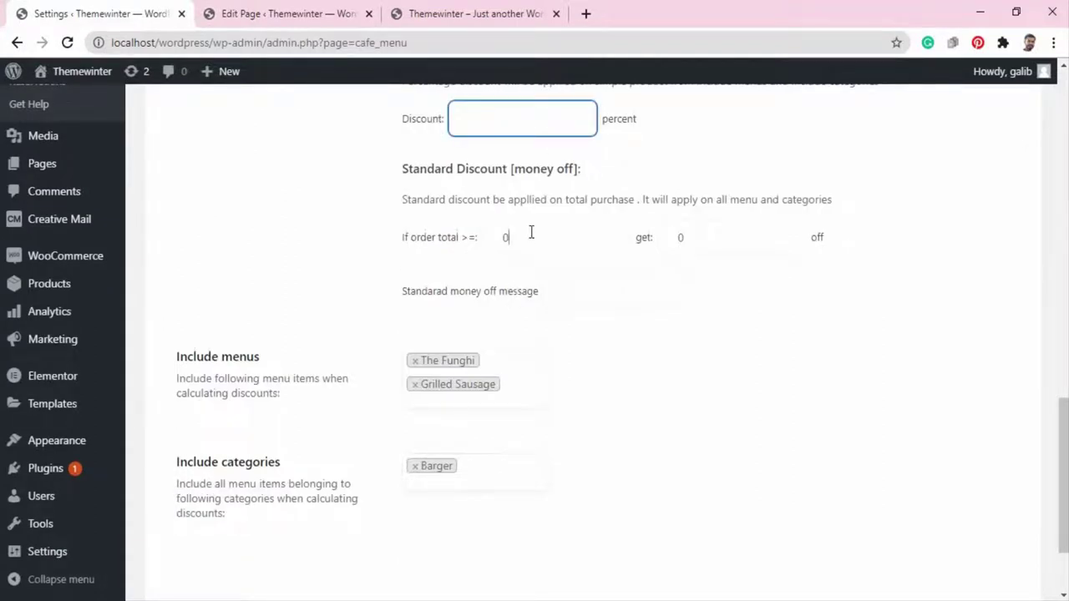
left_click_drag(526, 238, 477, 240)
left_click_drag(701, 238, 650, 240)
type("32")
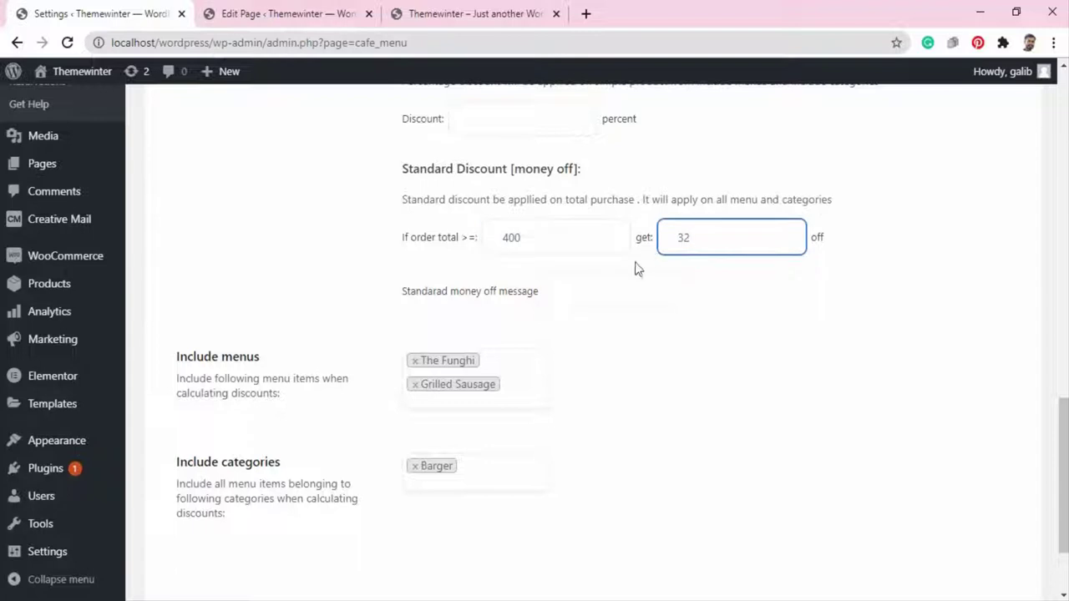
Set the standard money off message to "Spend 400 and get 42" and save the changes.
left_click(602, 290)
left_click(610, 326)
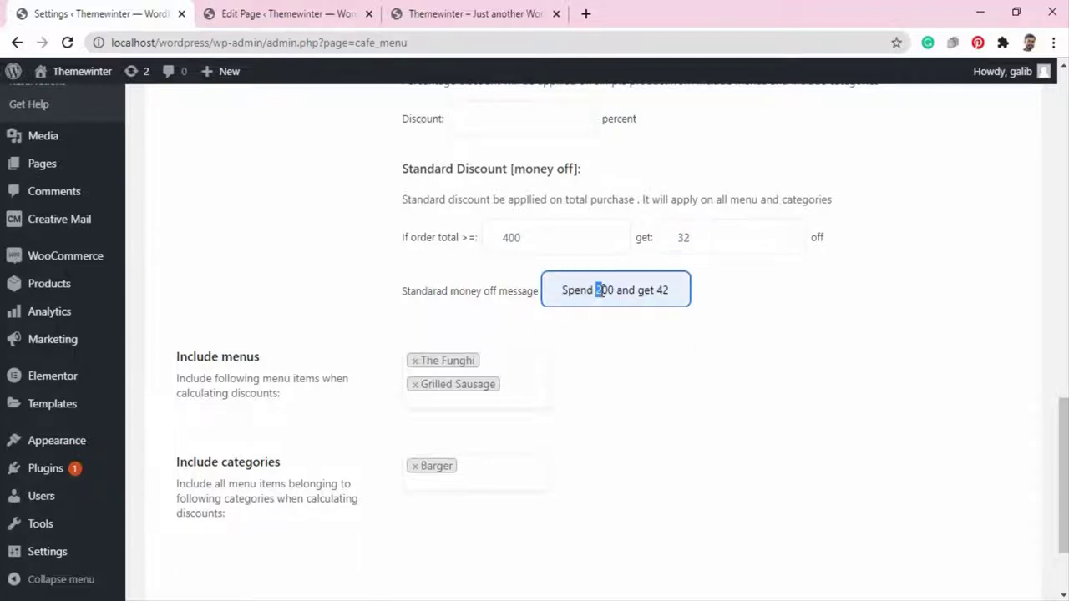
type("4")
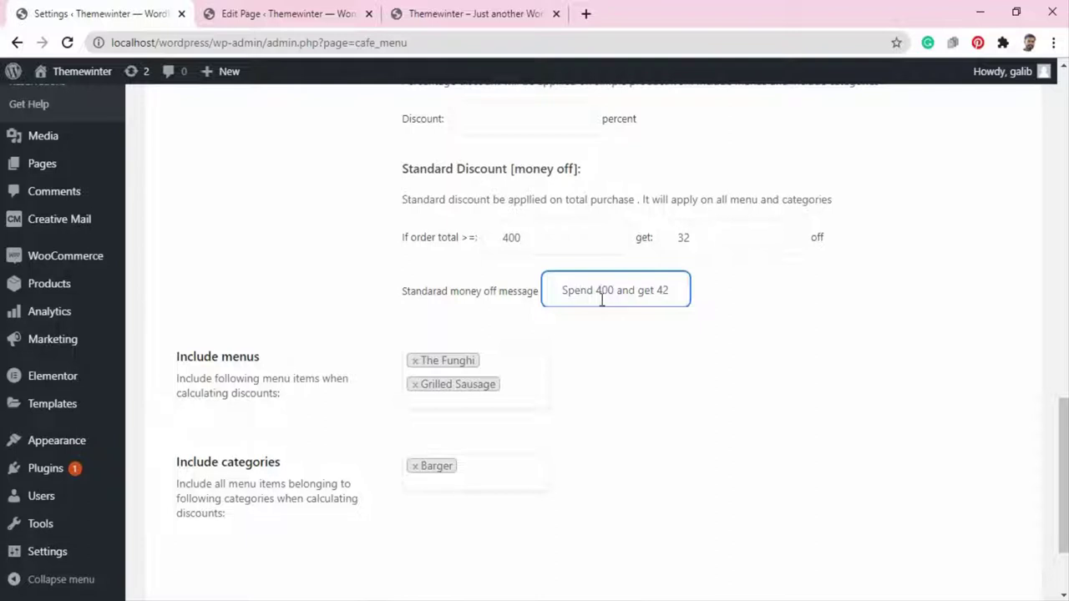
scroll(601, 341, "down", 3)
left_click(215, 541)
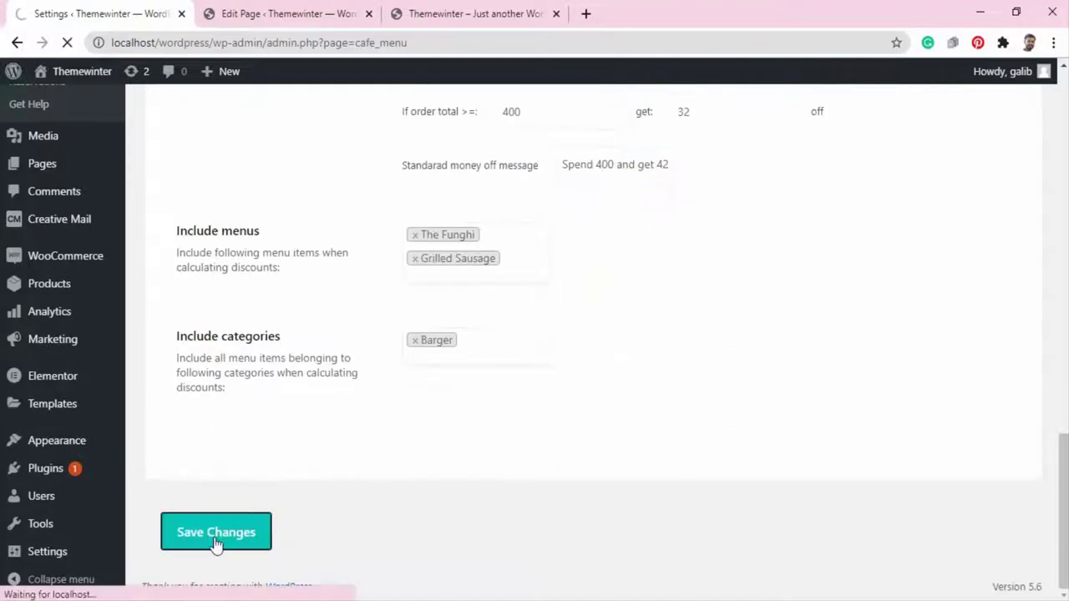
Examine the money-off banner on the live Cafe 1 page.
left_click(454, 15)
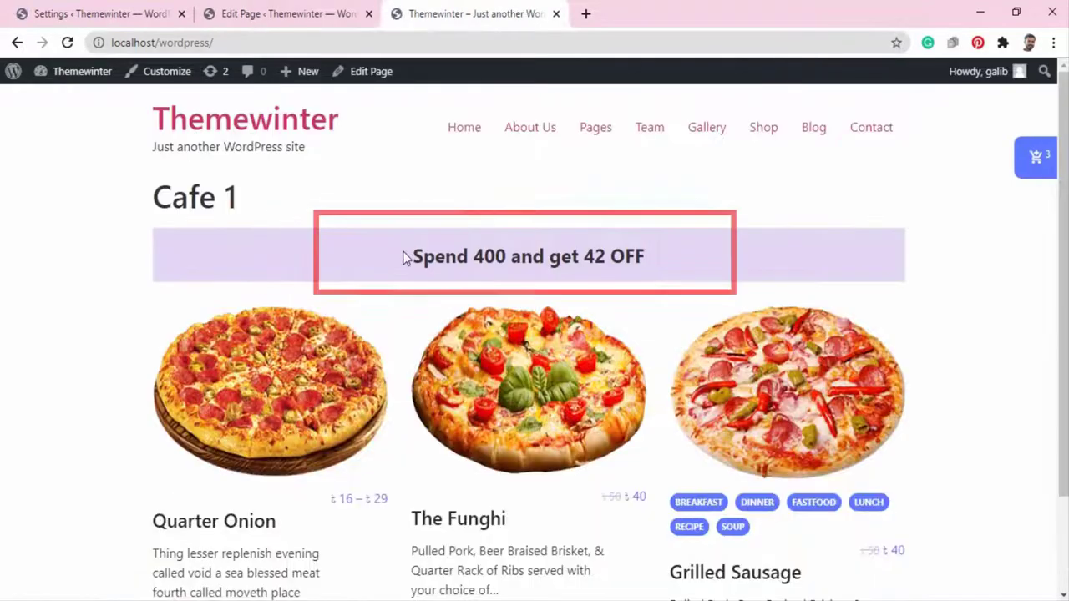
left_click_drag(404, 257, 694, 267)
left_click(138, 100)
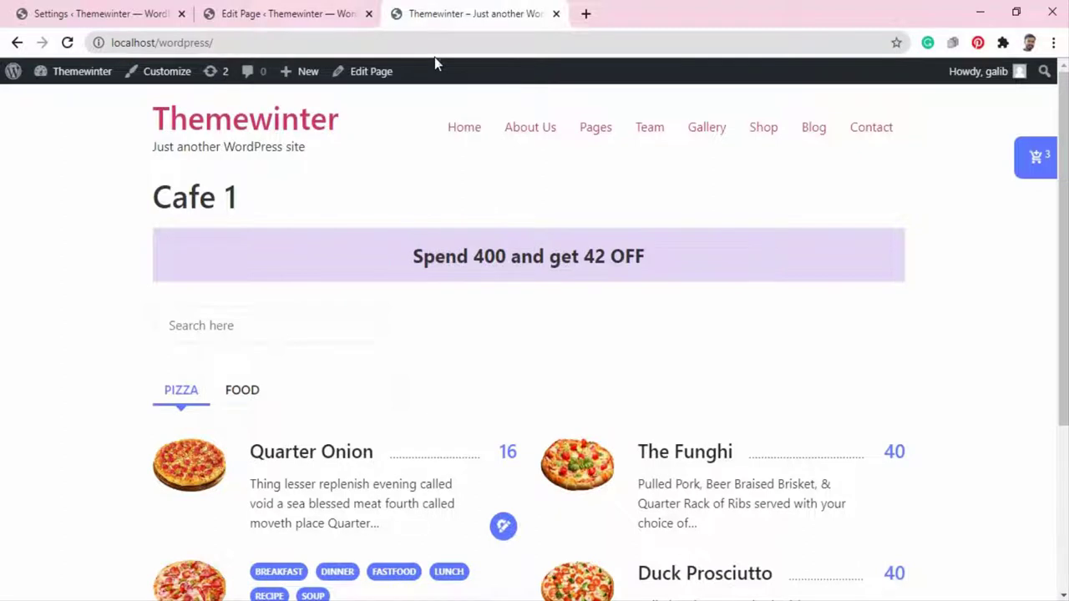
Search the live food menu for "onion" and choose the Quarter Onion suggestion.
type("onion")
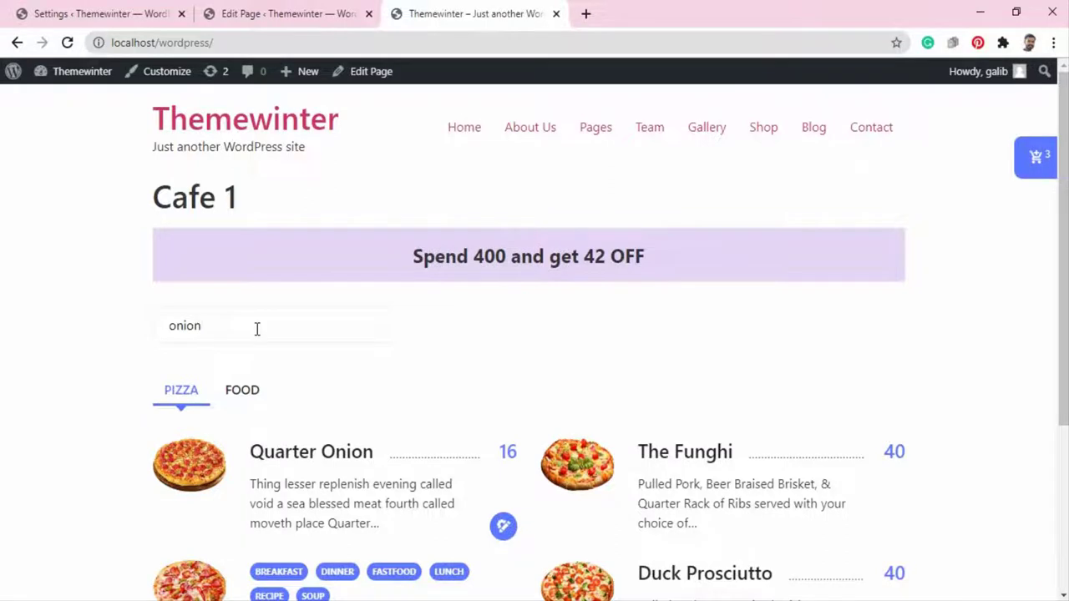
left_click(236, 370)
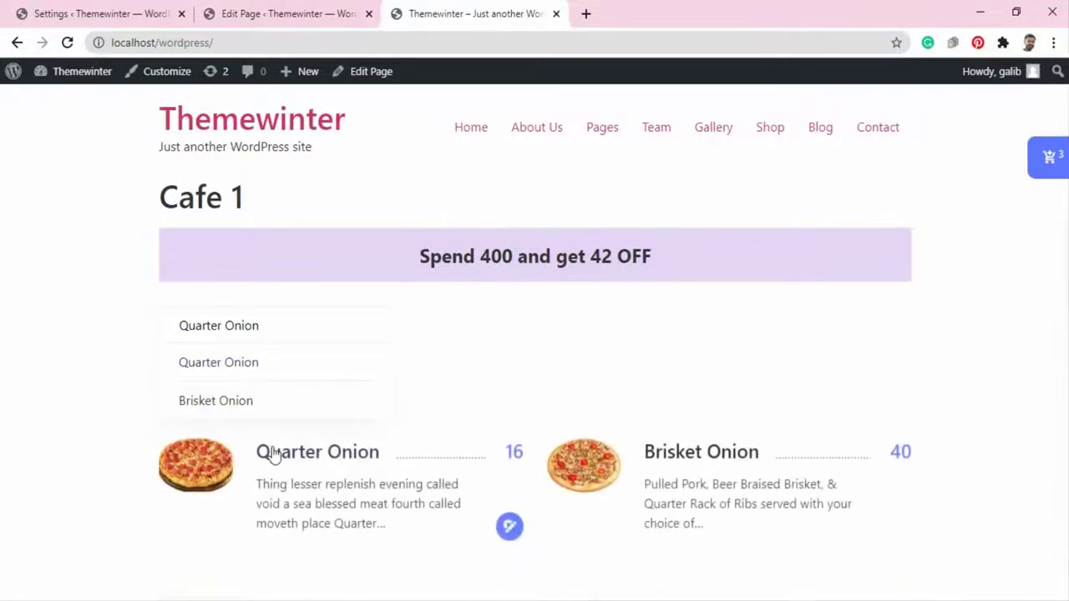
Change the live_search attribute in the Cafe 1 page's food menu tab shortcode to 'no' and update the page.
left_click(278, 14)
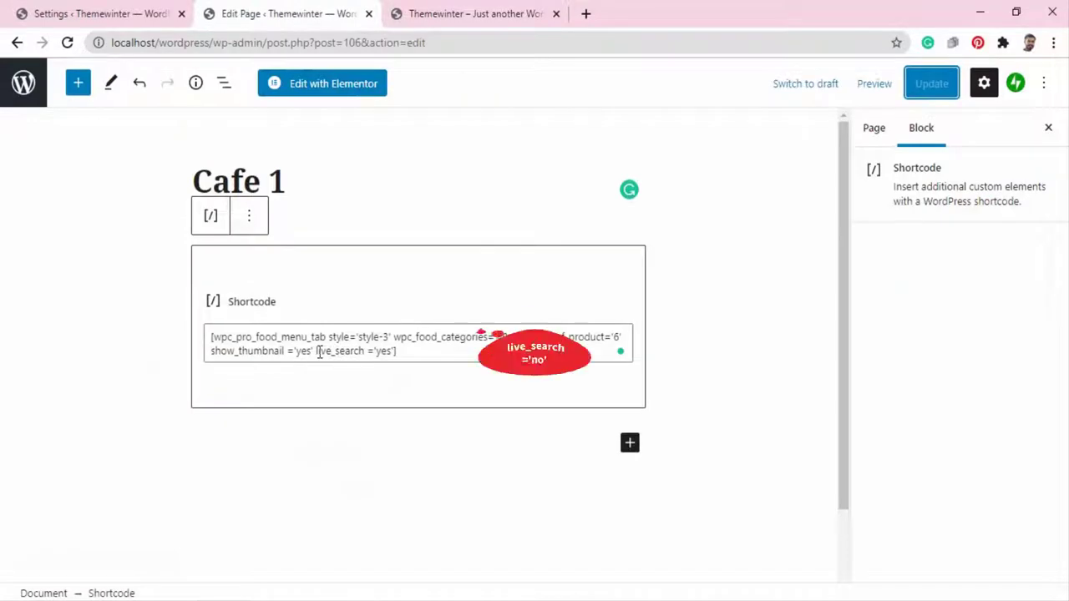
left_click_drag(315, 350, 365, 350)
double_click(382, 352)
type("no")
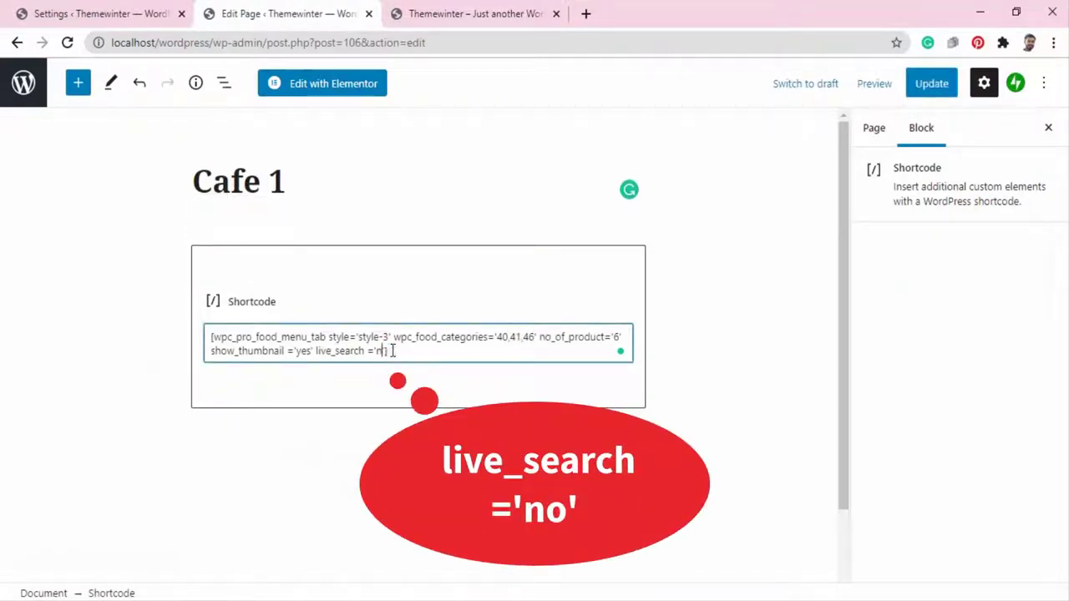
left_click(931, 84)
Reload the live Cafe 1 page and check the area around the category tabs for the search field.
left_click(429, 15)
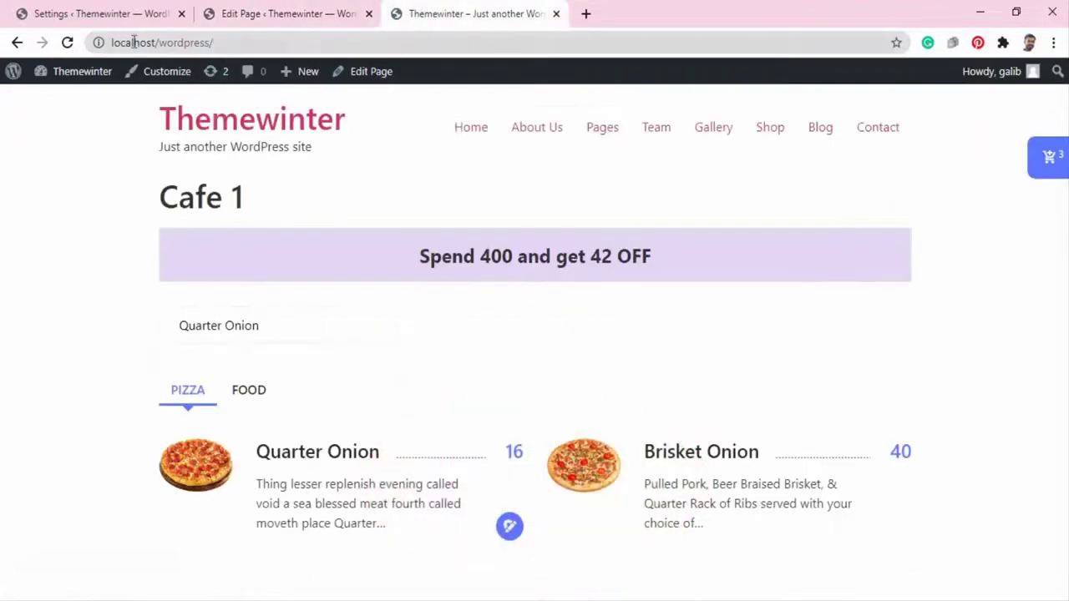
left_click(67, 42)
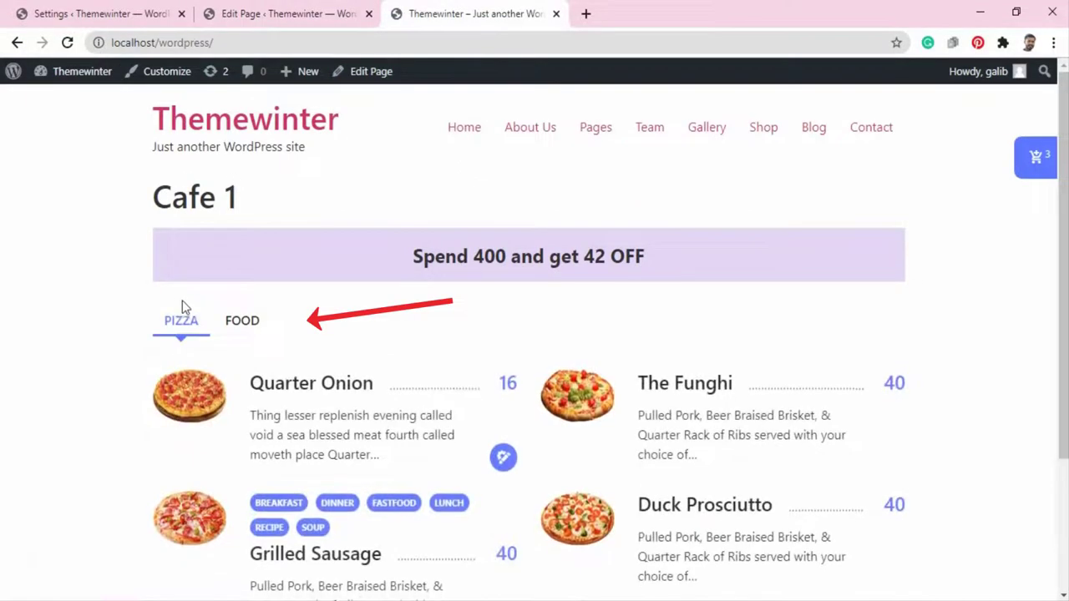
left_click_drag(154, 320, 309, 304)
left_click(95, 307)
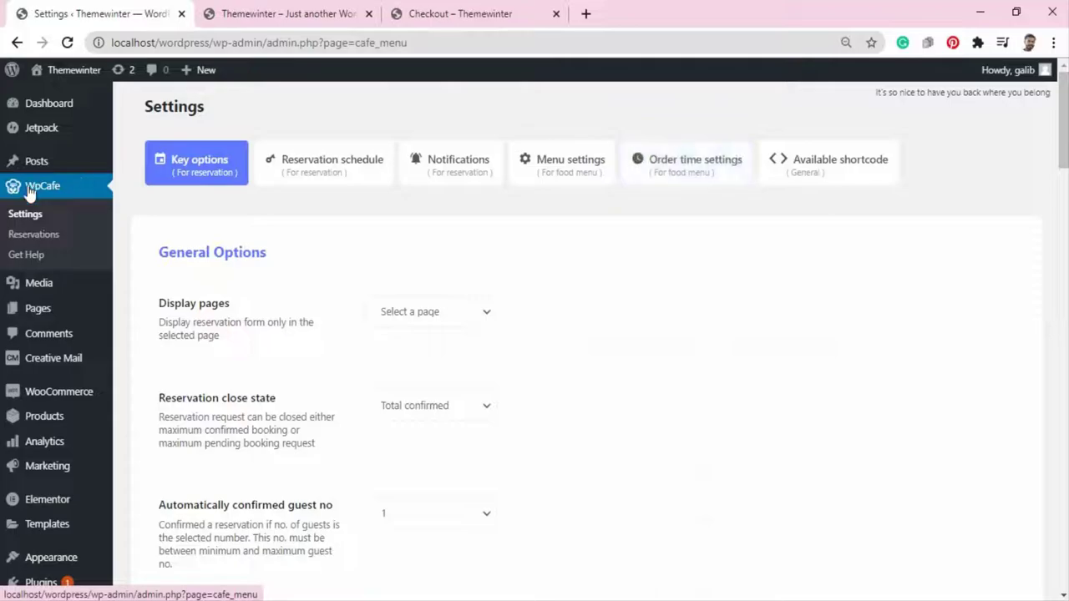
Open WpCafe's order time settings and check how the business hour label appears on the live Cafe 1 page.
left_click(650, 166)
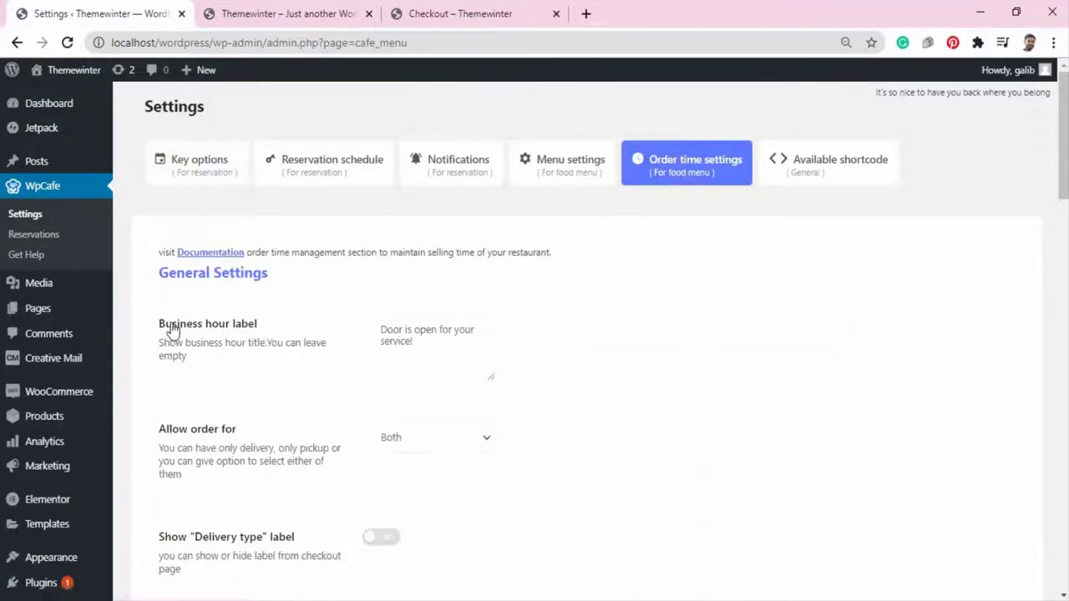
left_click_drag(161, 331, 265, 329)
left_click(278, 313)
left_click(288, 14)
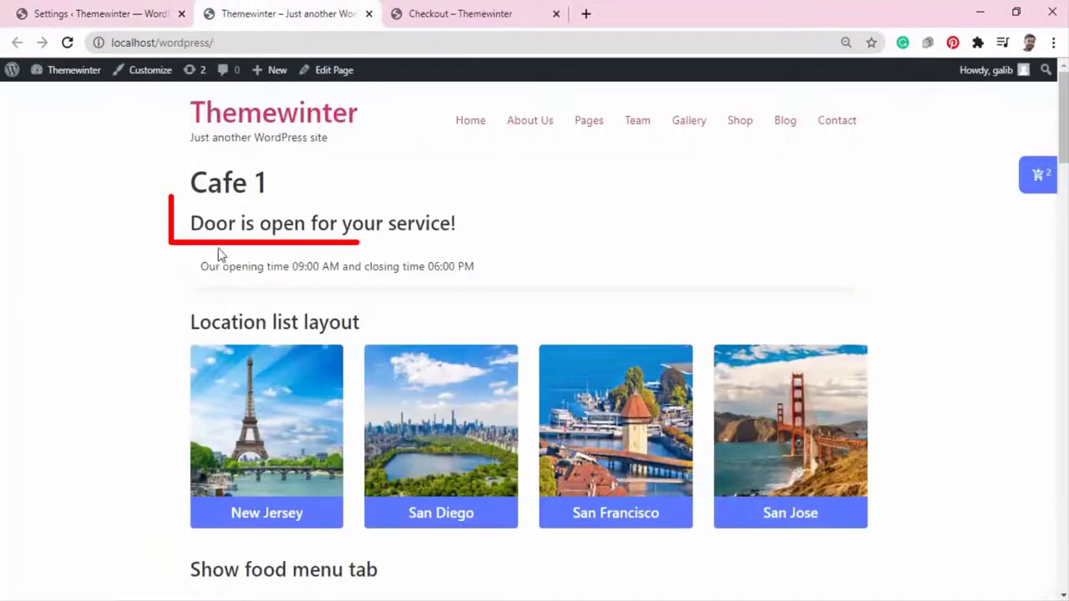
left_click_drag(192, 223, 457, 224)
left_click(393, 226)
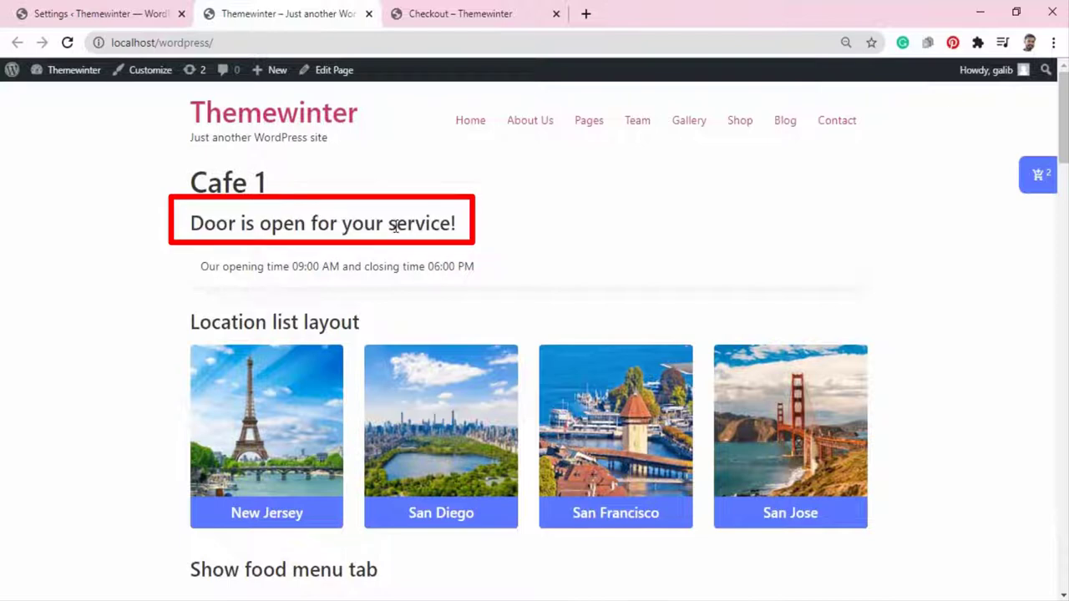
Review the choices of the Allow order for setting and the Show "Delivery type" label option in the order time settings.
left_click(104, 15)
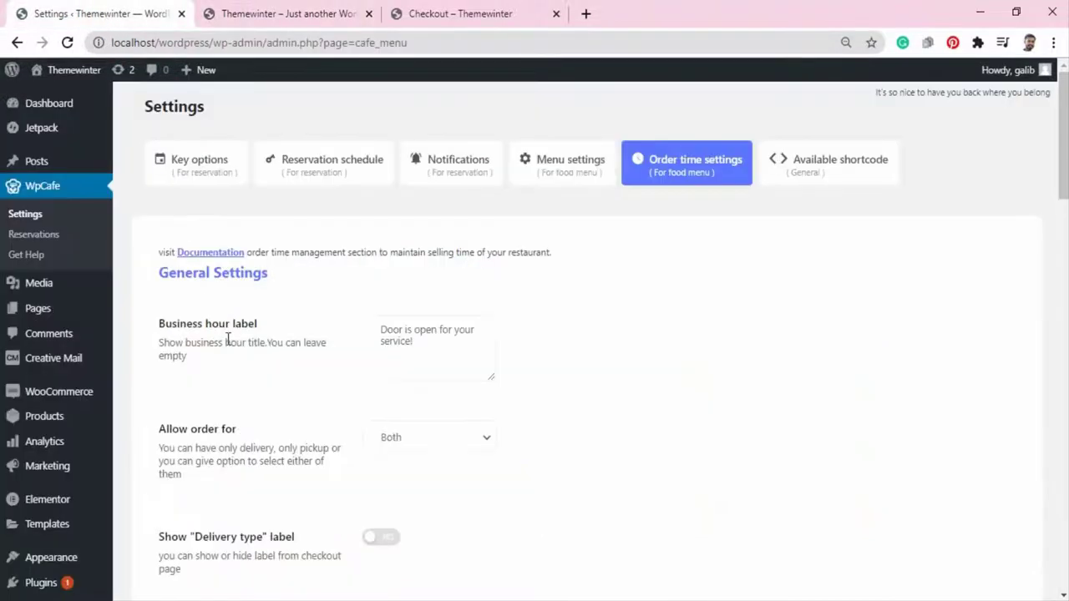
scroll(228, 341, "down", 2)
left_click(426, 282)
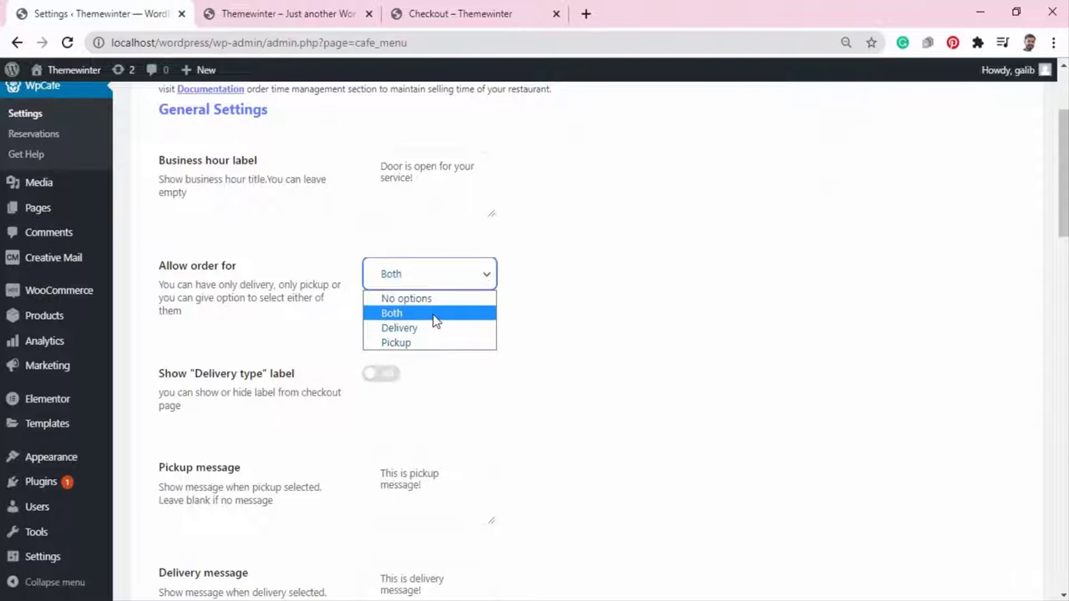
left_click(224, 275)
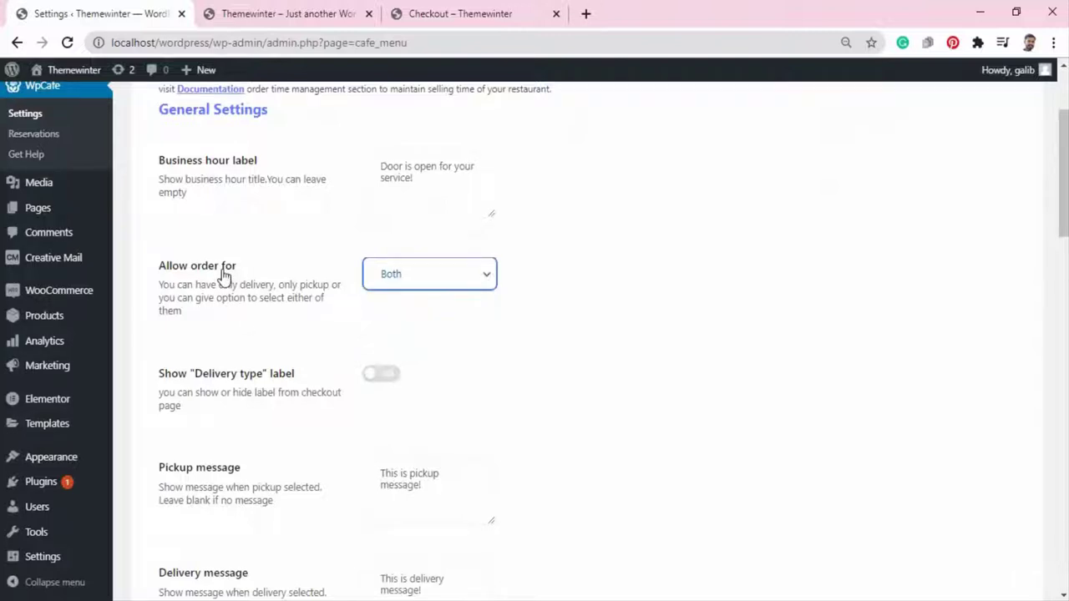
left_click_drag(161, 375, 304, 384)
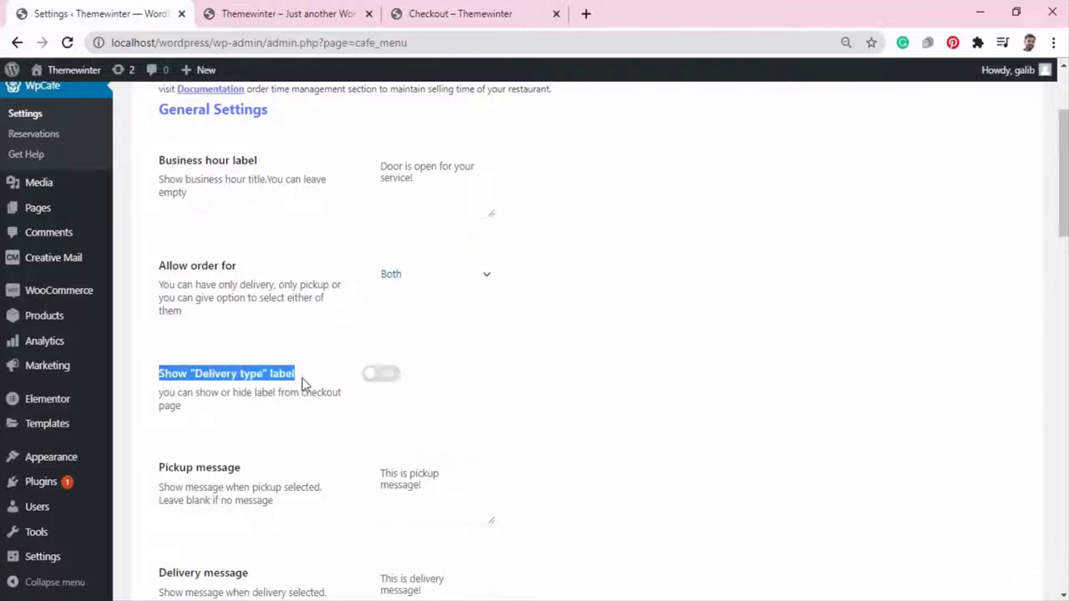
left_click(309, 359)
Compare the Pickup message setting with the message shown for the Pickup option on the checkout page.
scroll(309, 358, "down", 2)
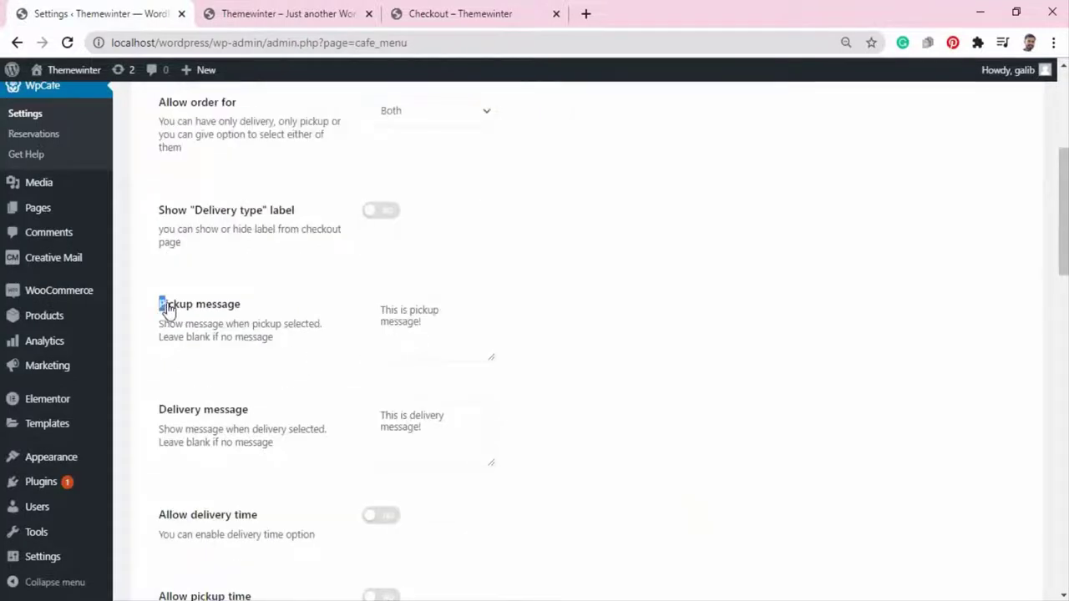
left_click_drag(161, 304, 238, 309)
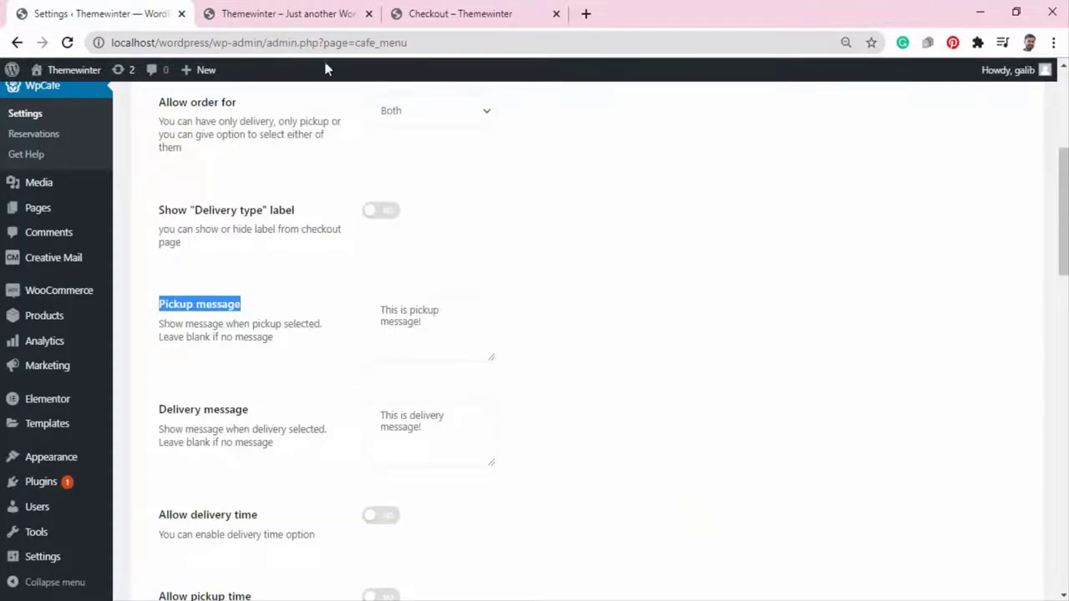
left_click(463, 15)
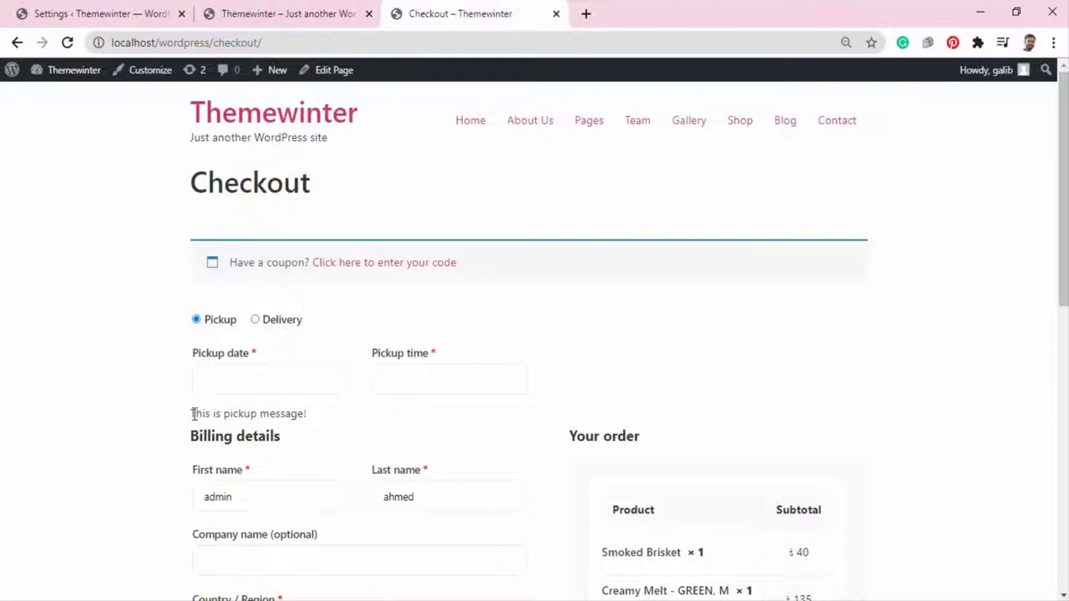
left_click_drag(193, 414, 314, 422)
left_click(150, 15)
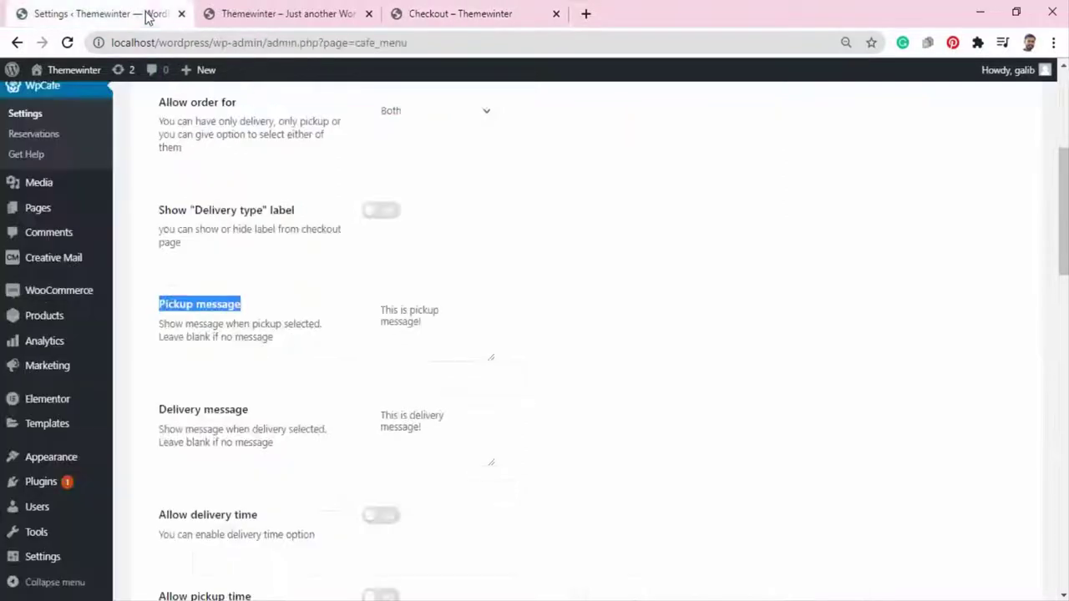
Compare the Delivery message setting with the text shown when Delivery is selected on the checkout page.
left_click_drag(158, 411, 251, 413)
left_click(463, 13)
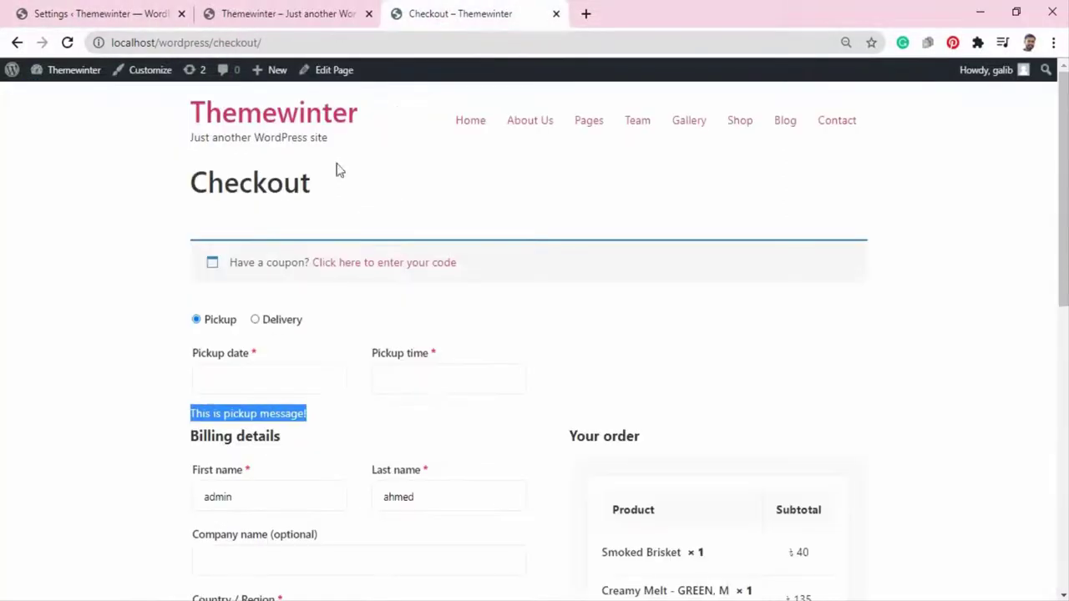
left_click(278, 321)
scroll(276, 327, "down", 1)
left_click_drag(192, 331, 318, 341)
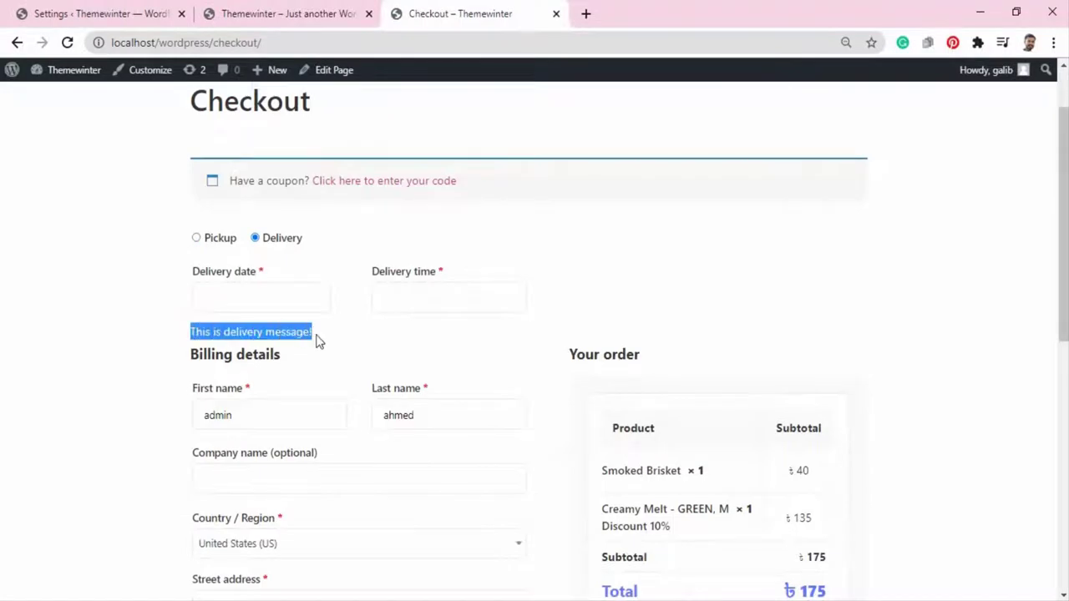
Enable Allow delivery time and Allow pickup time in the WpCafe order time settings and save the changes.
left_click(102, 14)
scroll(214, 318, "down", 3)
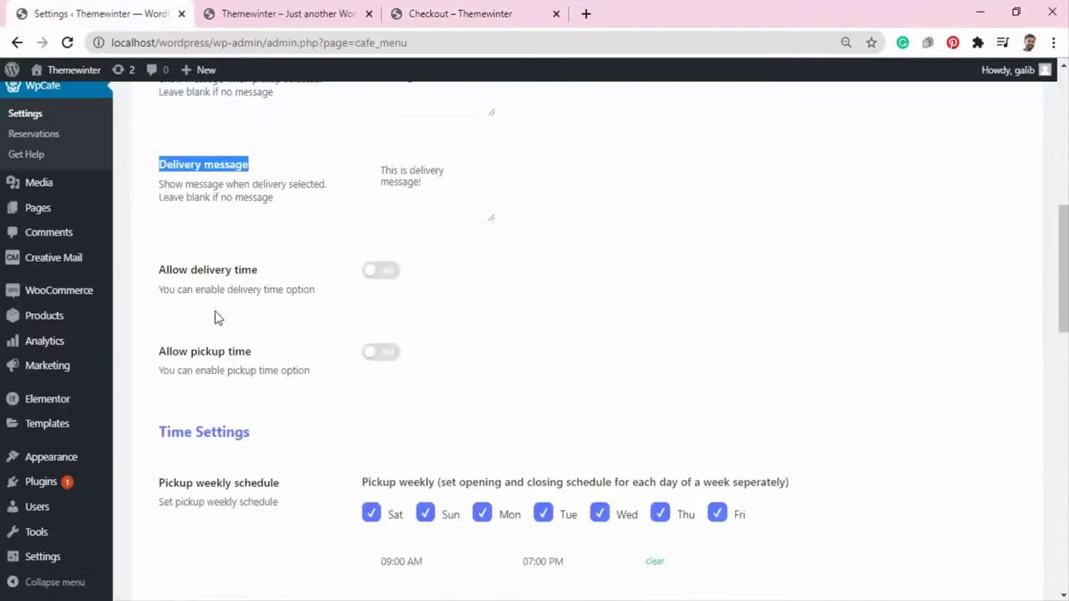
left_click(392, 282)
left_click(381, 353)
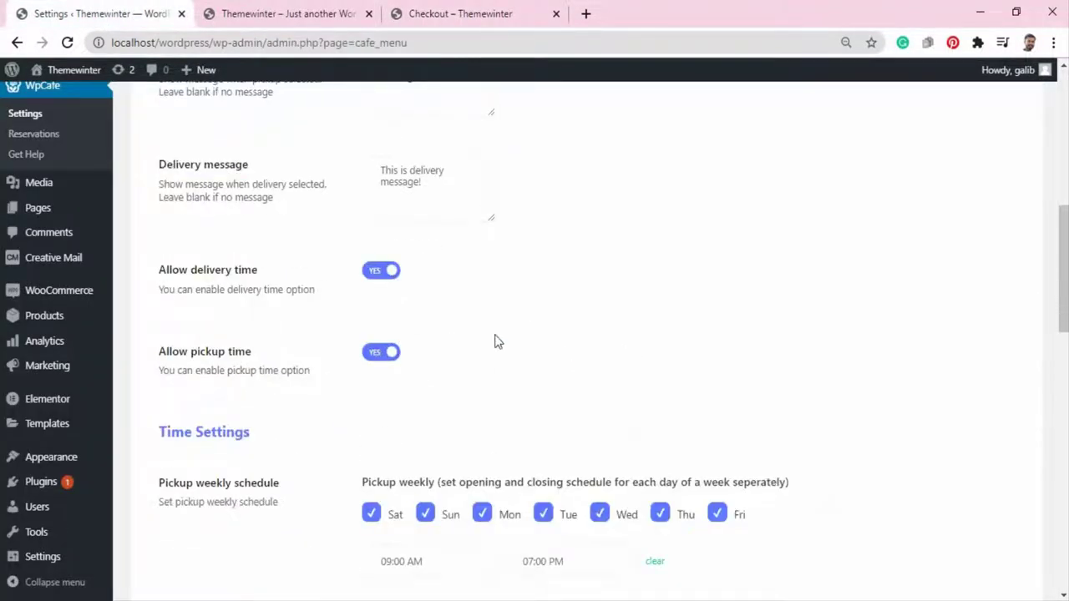
scroll(496, 341, "down", 10)
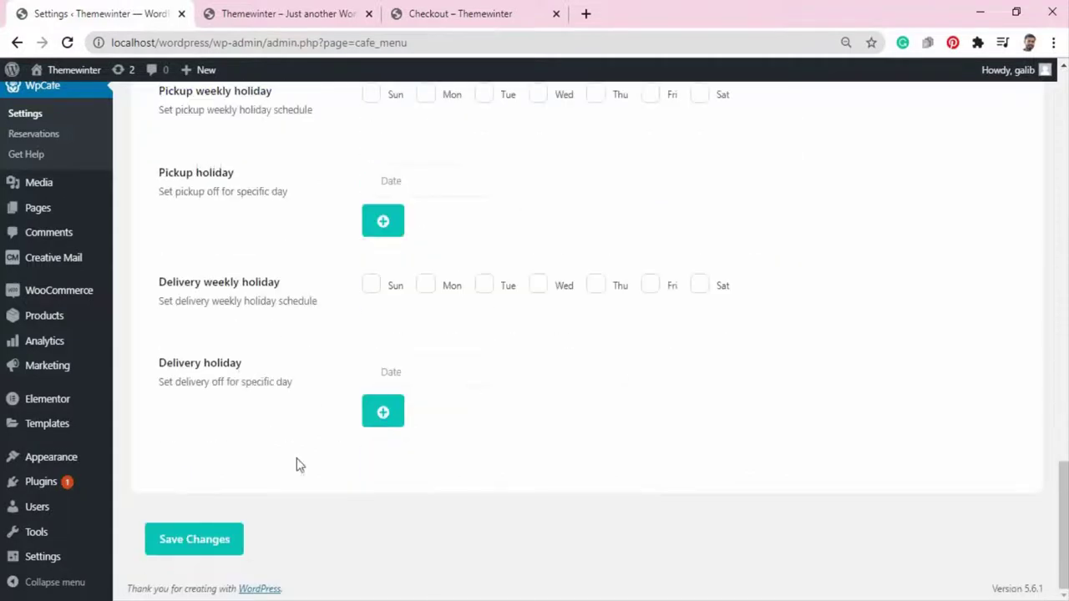
left_click(219, 541)
Reload the checkout page and check the time fields of both the Delivery and Pickup options.
left_click(470, 17)
key("F5")
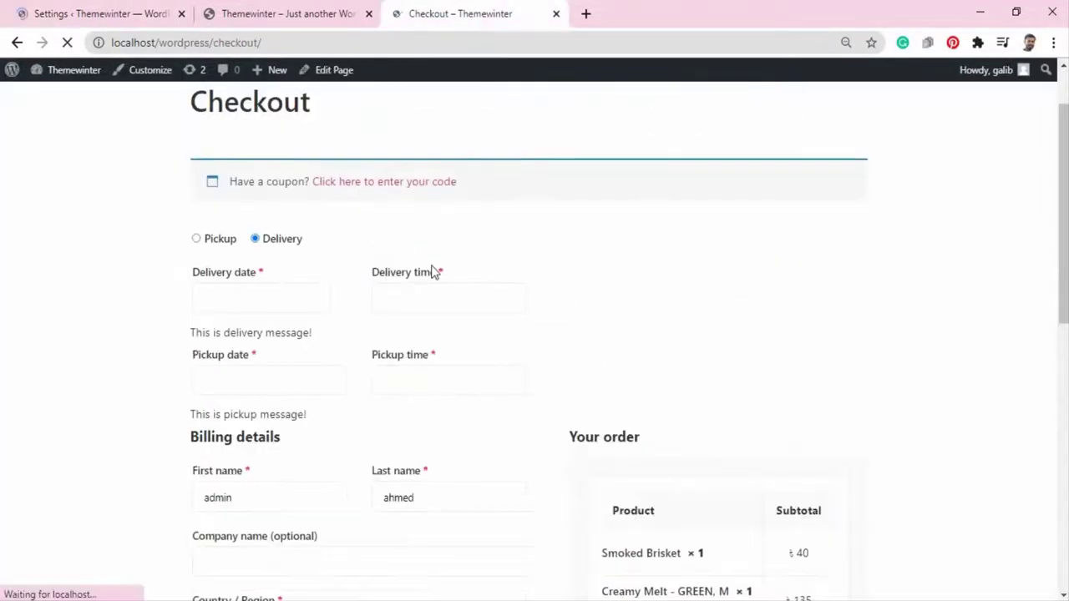
double_click(425, 274)
left_click(198, 240)
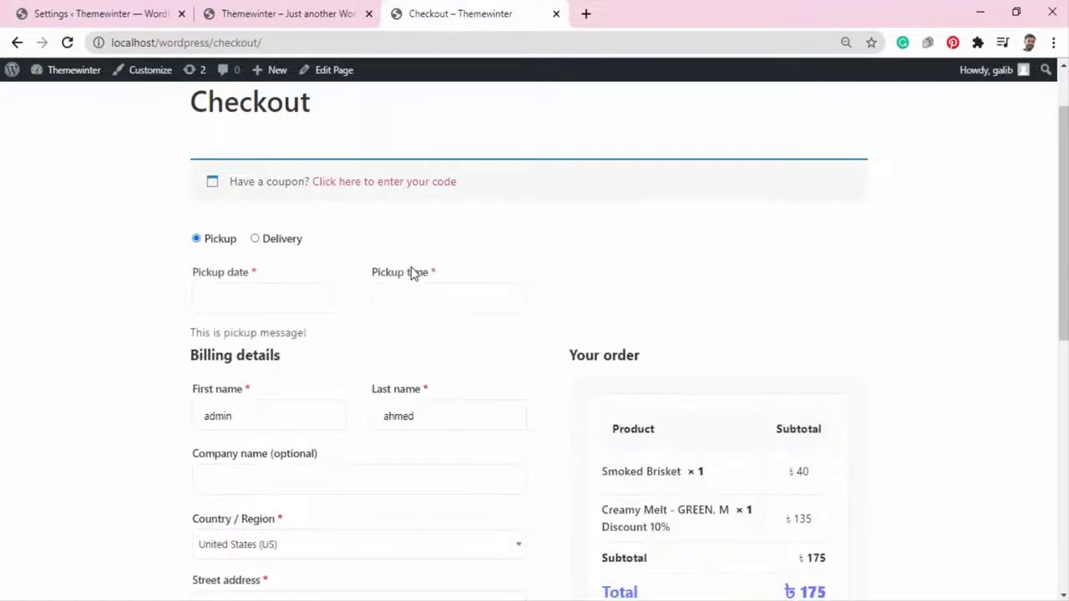
double_click(418, 273)
left_click(224, 242)
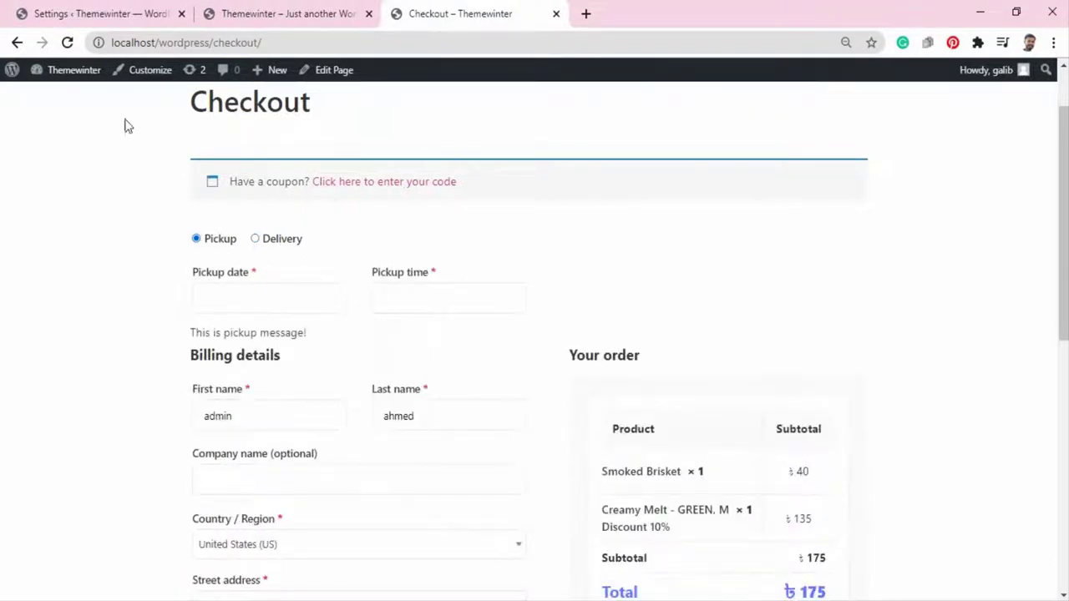
Review the weekly schedule and time interval options for pickup and delivery in WpCafe's Time Settings.
left_click(125, 14)
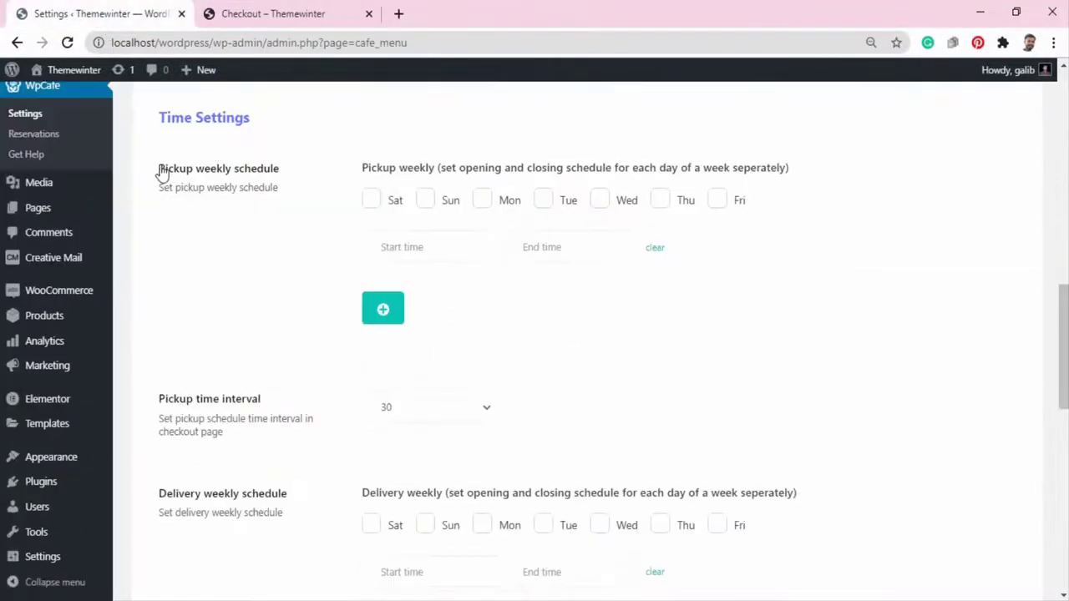
left_click_drag(158, 168, 280, 170)
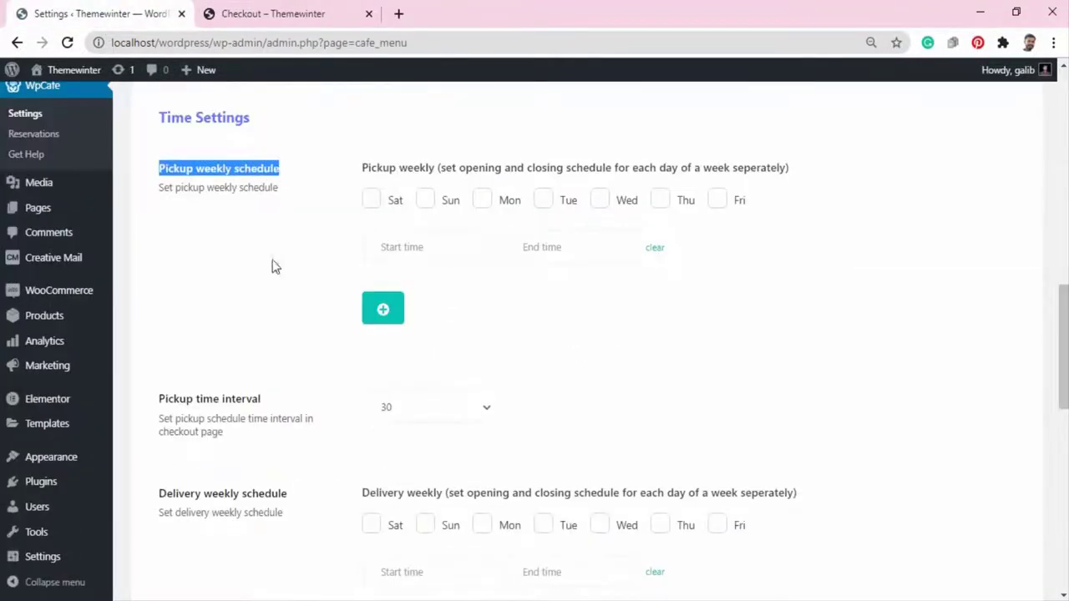
left_click_drag(158, 399, 264, 401)
left_click(415, 416)
left_click(468, 408)
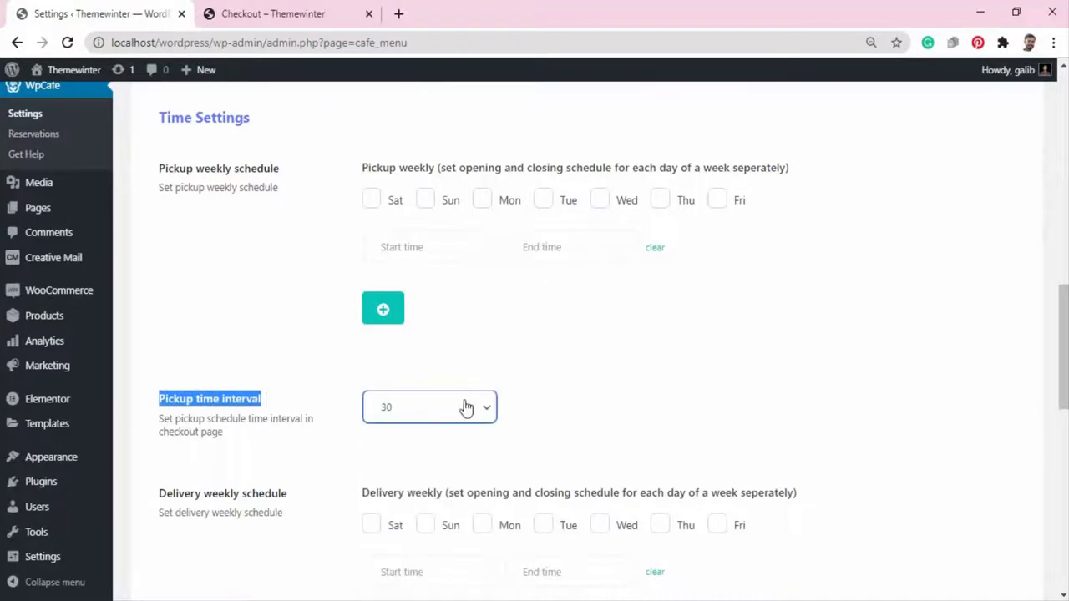
scroll(1065, 300, "down", 4)
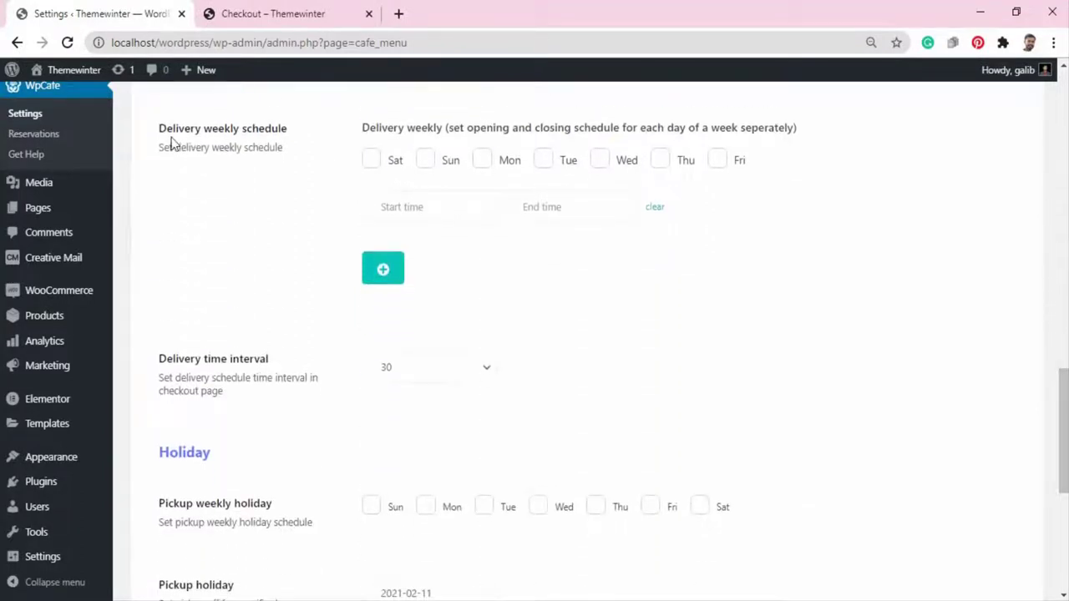
left_click_drag(158, 129, 316, 134)
left_click_drag(157, 359, 281, 362)
left_click(380, 368)
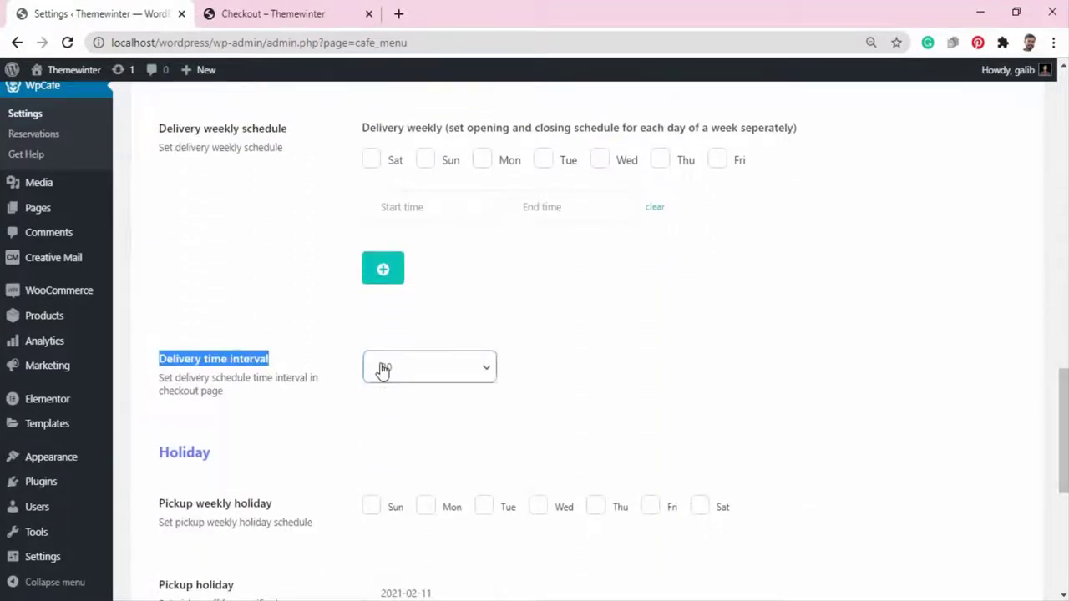
Review the weekly holiday and specific-day holiday options for pickup and delivery.
scroll(1045, 449, "down", 4)
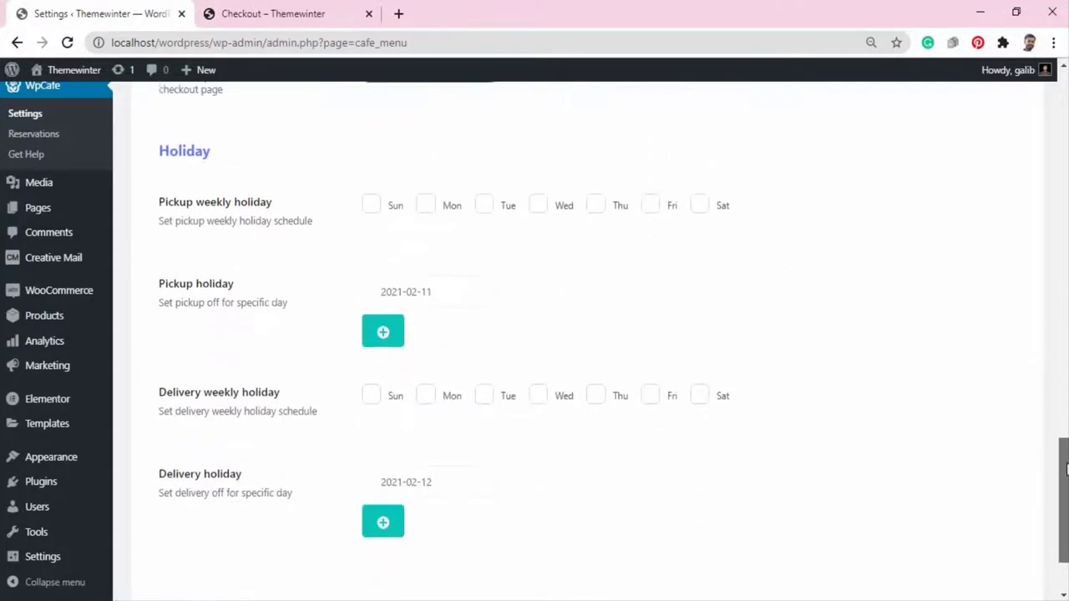
left_click_drag(159, 190, 270, 193)
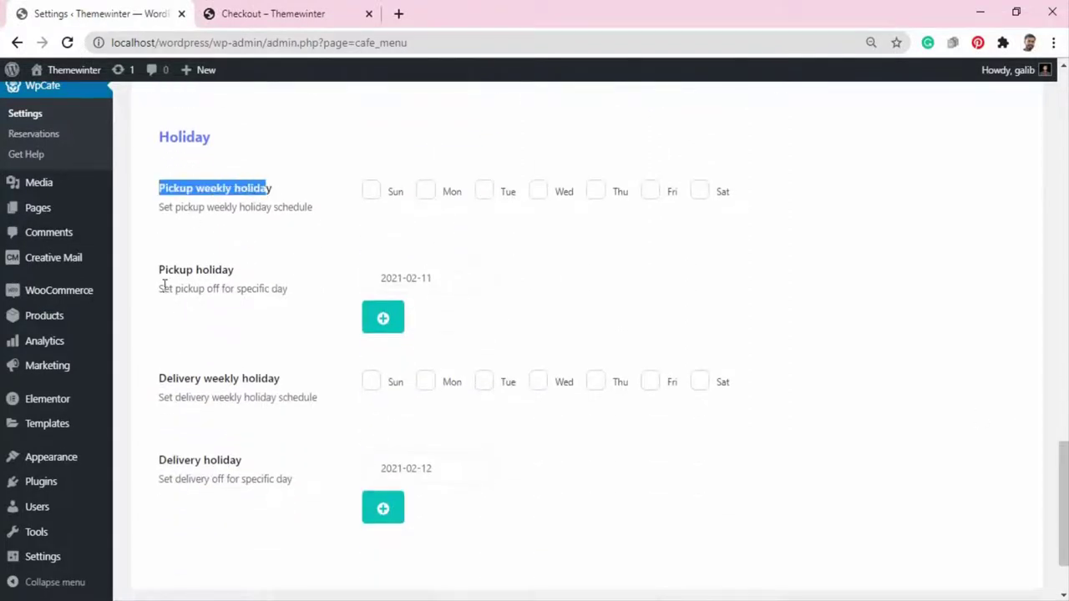
left_click_drag(158, 269, 232, 272)
left_click_drag(159, 380, 277, 386)
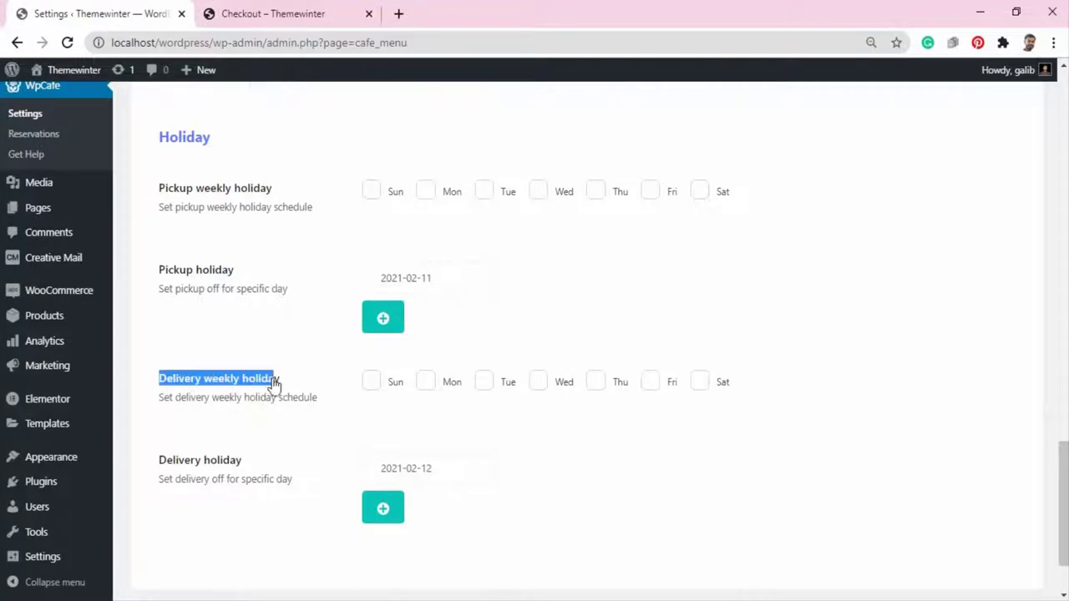
left_click_drag(160, 461, 241, 462)
Set the pickup holiday to 2021-02-11 and the delivery holiday to 2021-02-12, and save the changes.
left_click(464, 280)
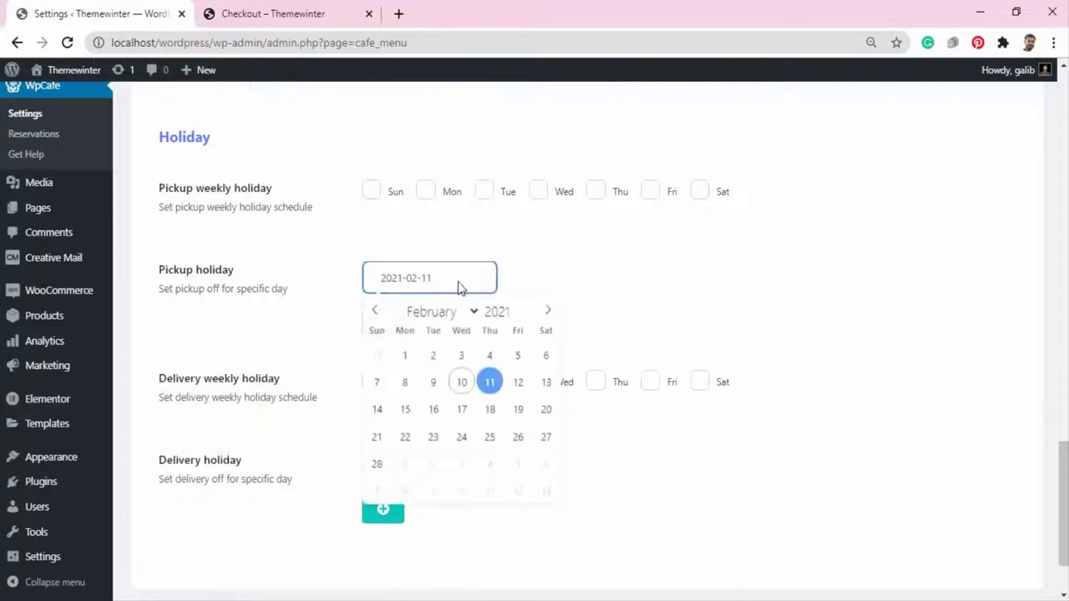
left_click(489, 381)
left_click(443, 475)
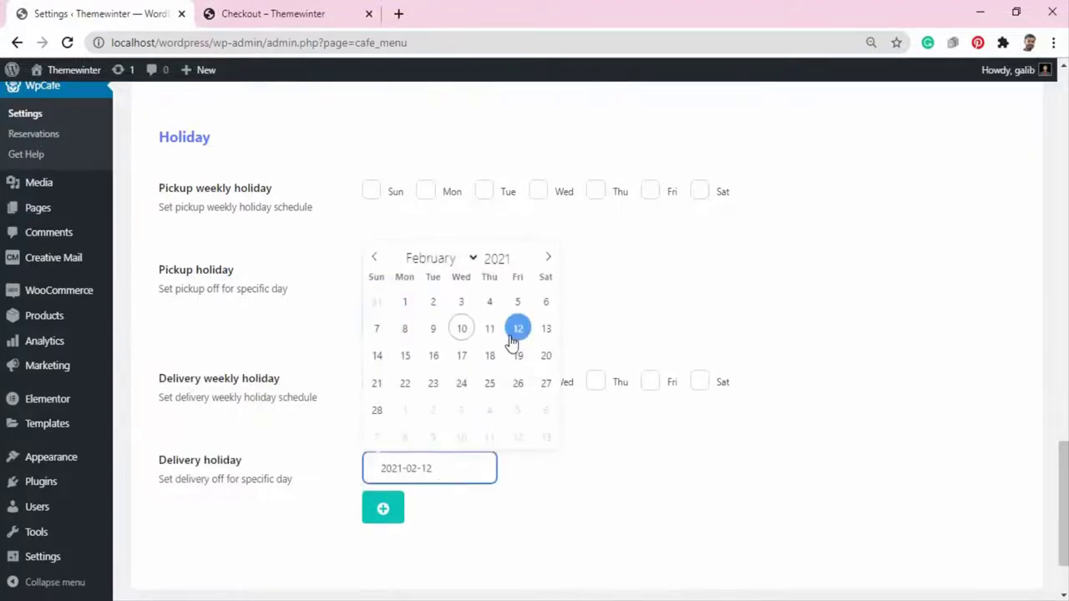
left_click(515, 331)
left_click_drag(1062, 460, 1059, 511)
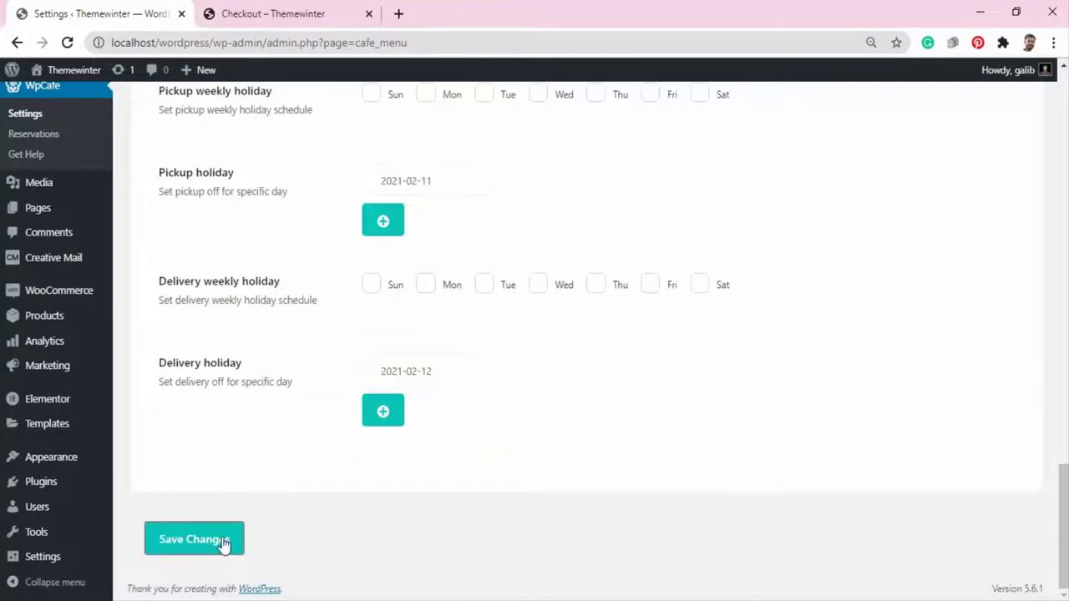
left_click(194, 539)
Check the delivery date and pickup date calendars on the checkout page for the holiday dates.
key("ctrl+Tab")
left_click(301, 310)
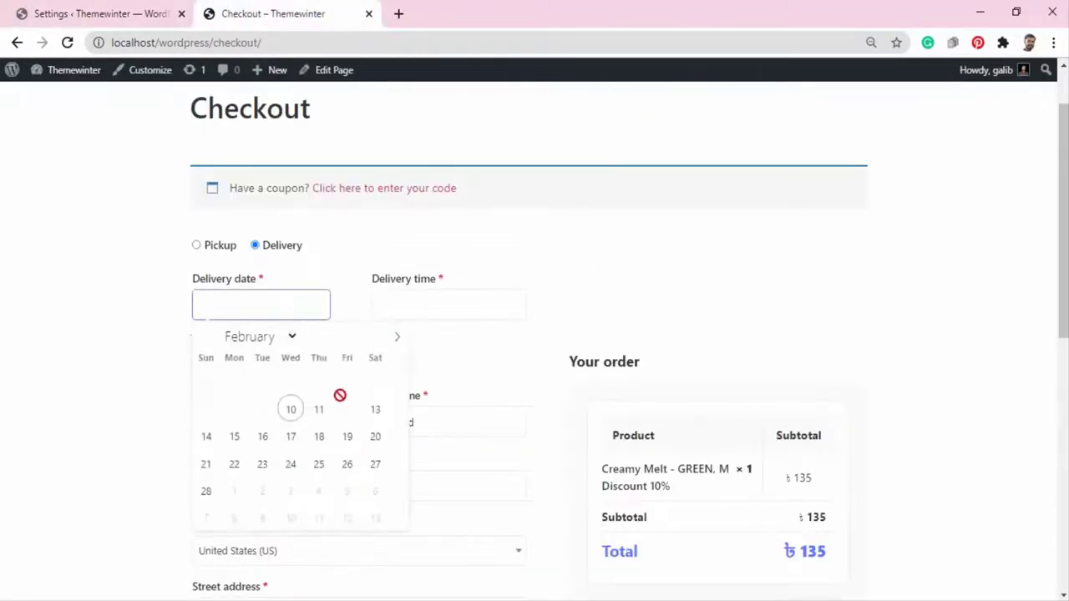
left_click(219, 247)
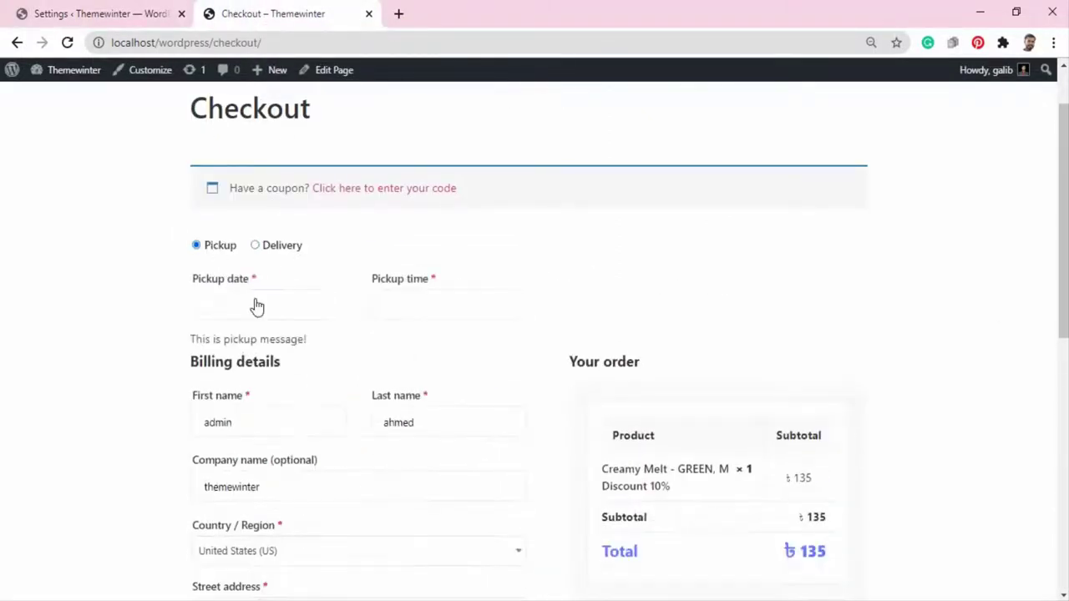
left_click(256, 305)
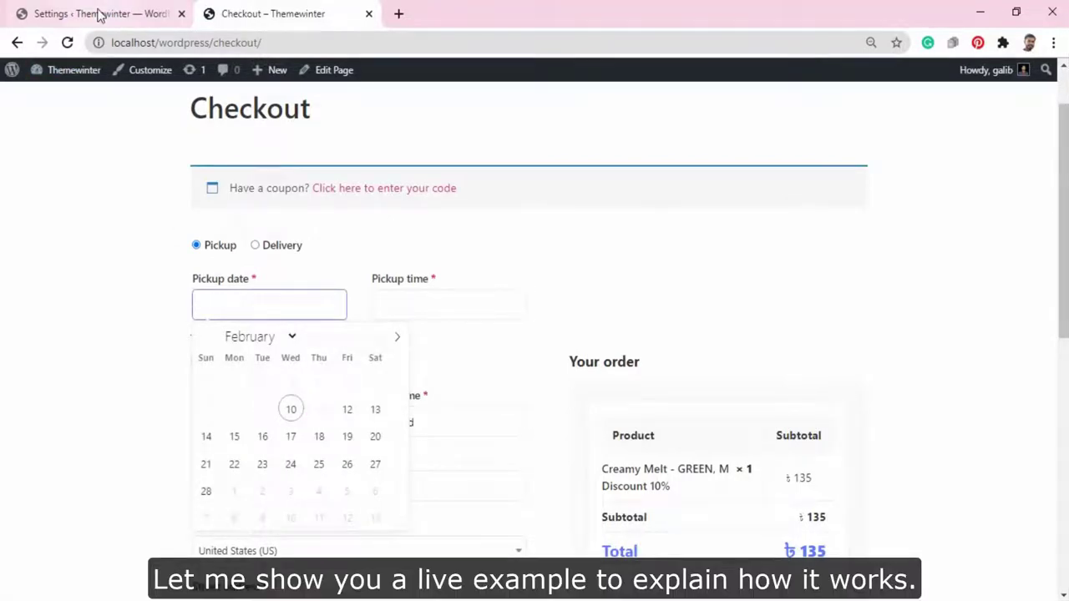
Select all seven days, Saturday through Friday, in WpCafe's pickup weekly schedule.
left_click(99, 15)
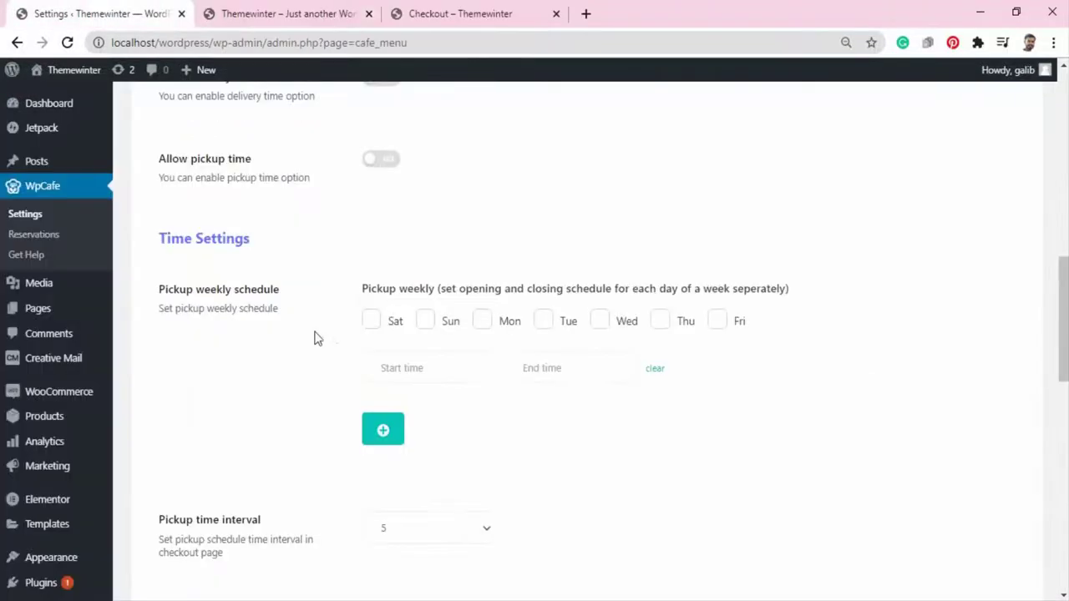
left_click(369, 321)
left_click(425, 322)
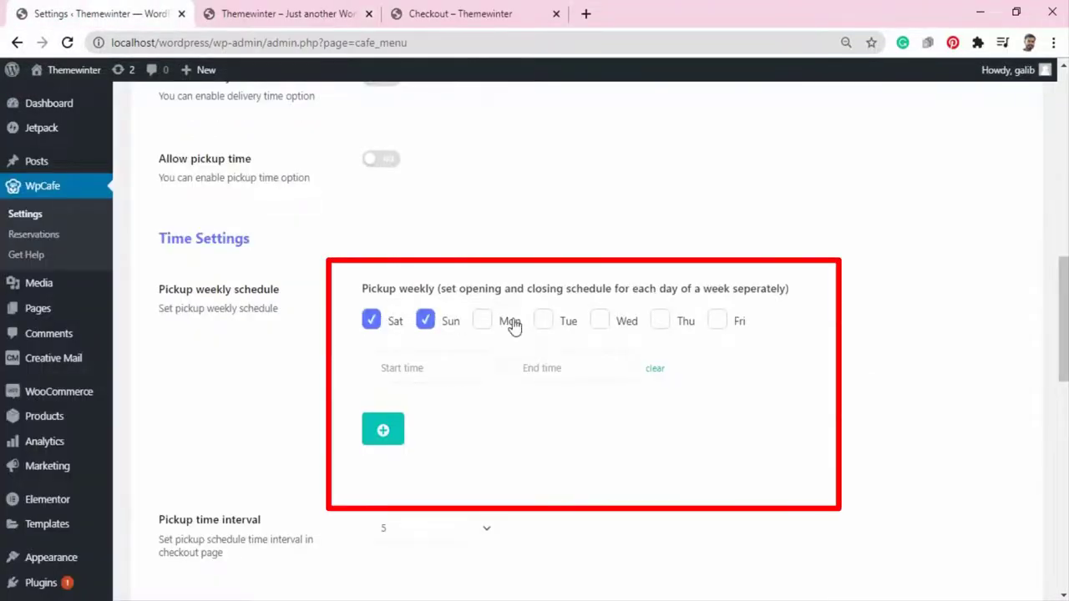
left_click(491, 327)
left_click(542, 324)
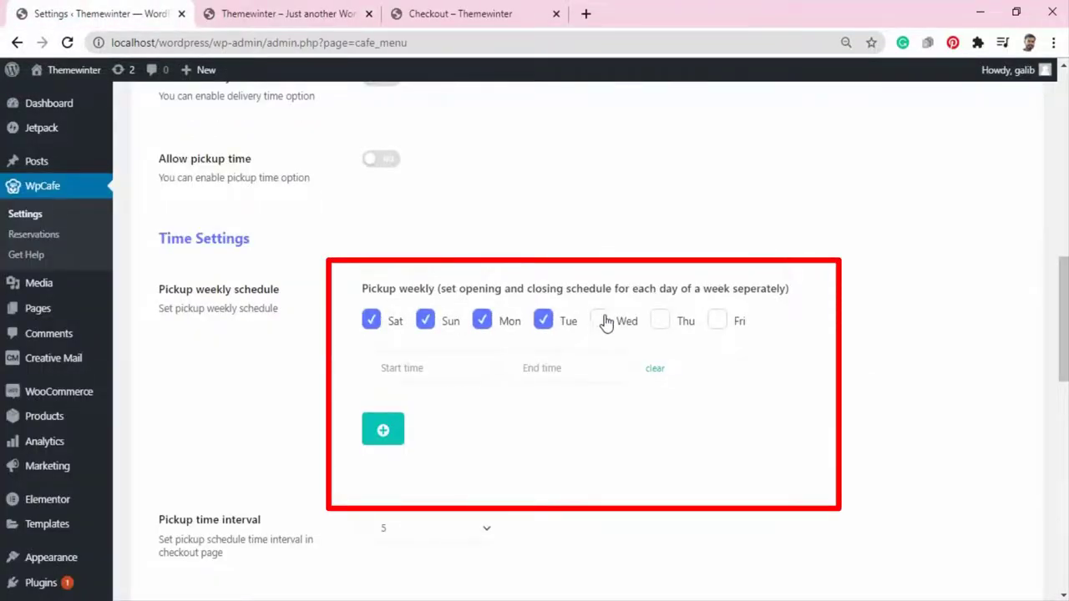
left_click(601, 324)
left_click(658, 323)
left_click(716, 322)
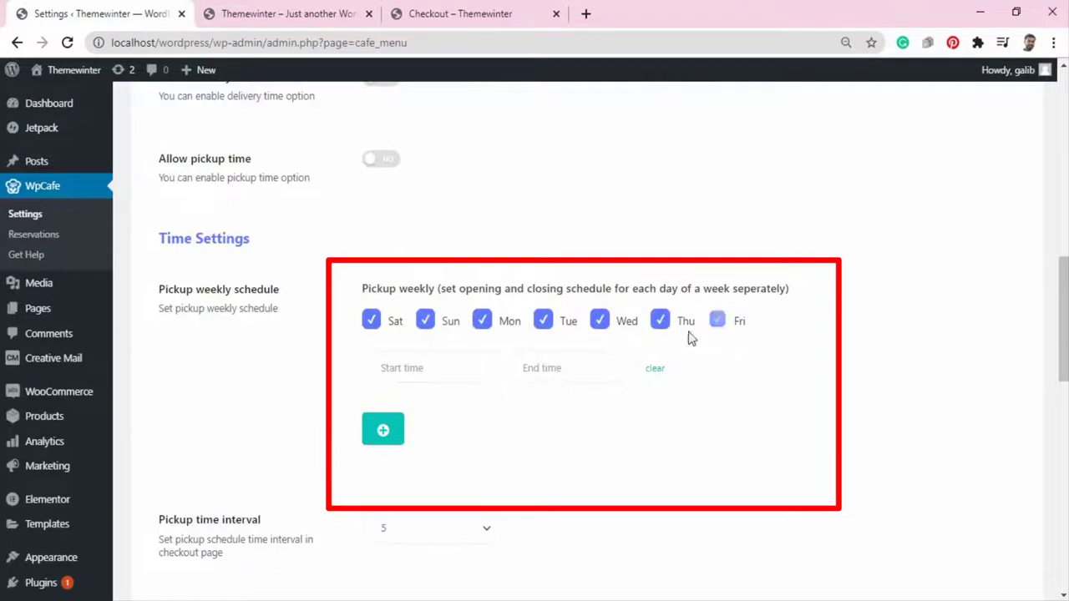
Set the pickup weekly schedule's start time to 08:00 AM and its end time to 10:00 PM.
left_click(484, 368)
scroll(385, 451, "down", 3)
scroll(392, 464, "down", 3)
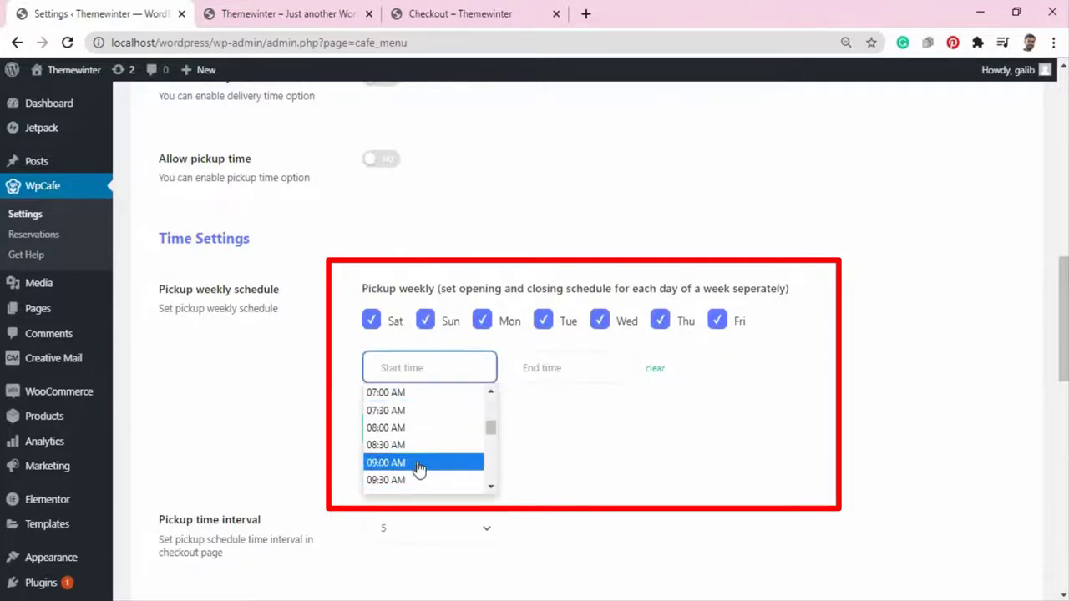
left_click(413, 436)
left_click(568, 368)
scroll(563, 432, "down", 5)
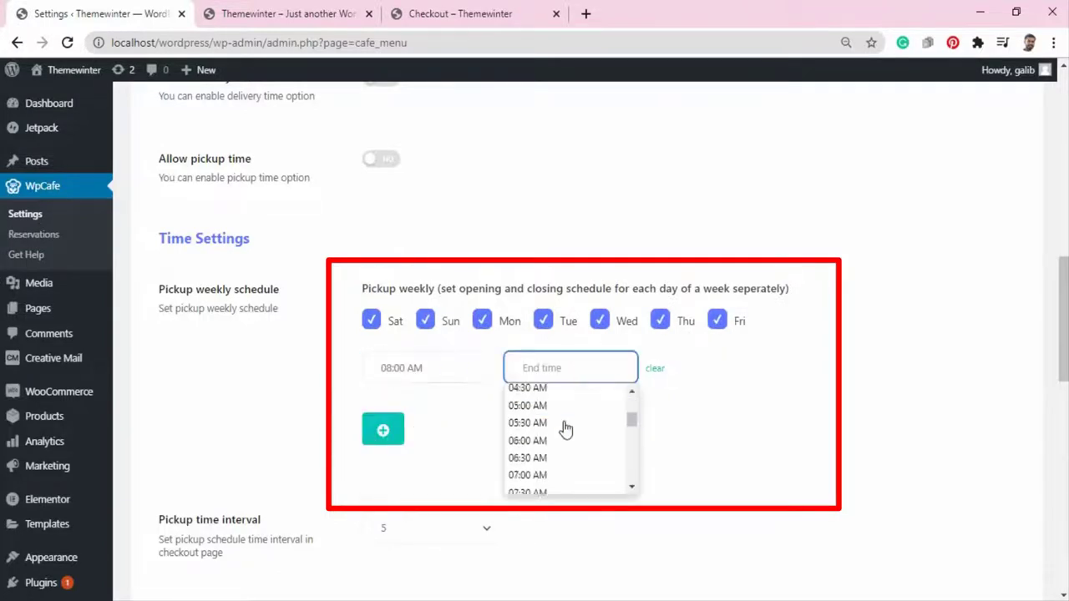
scroll(566, 447, "down", 4)
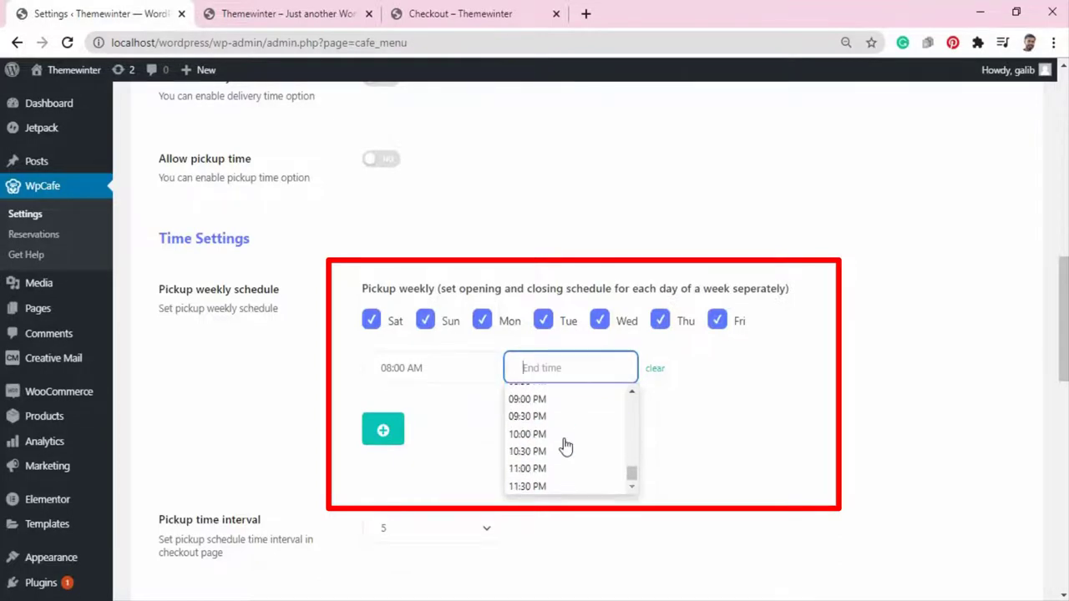
left_click(549, 435)
Save the changed pickup schedule and switch to the live Cafe 1 page.
scroll(707, 442, "down", 12)
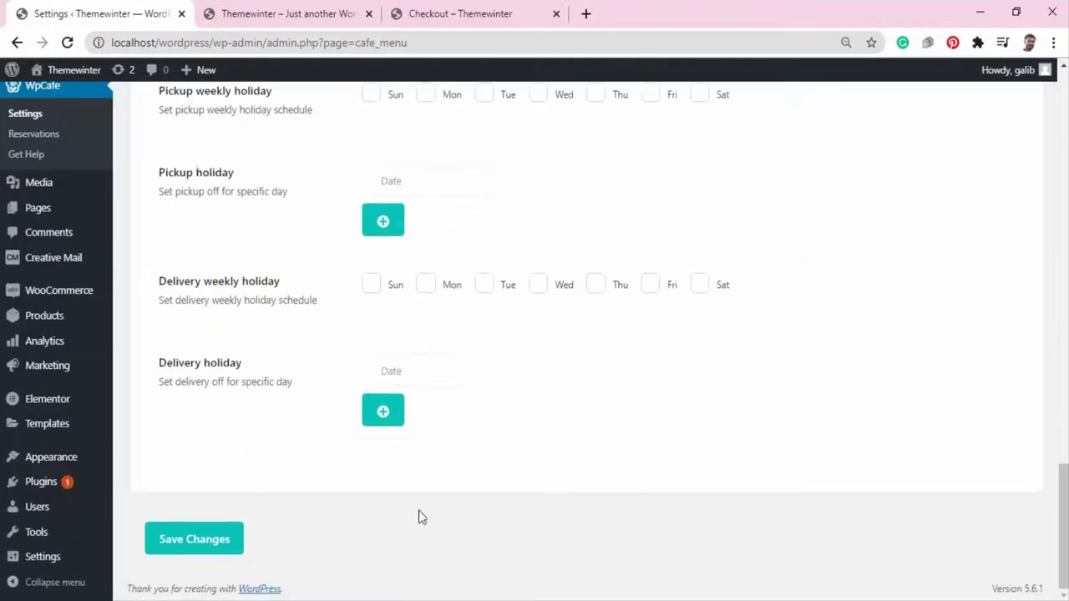
left_click(199, 541)
left_click(276, 13)
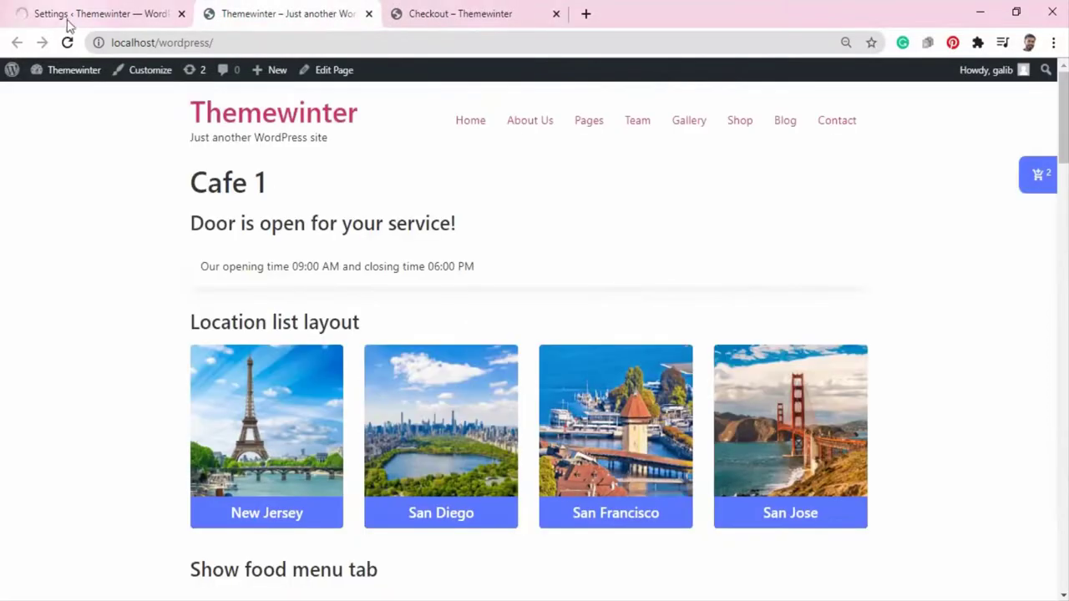
Reload the live Cafe 1 page and check the opening and closing time notice.
left_click(66, 42)
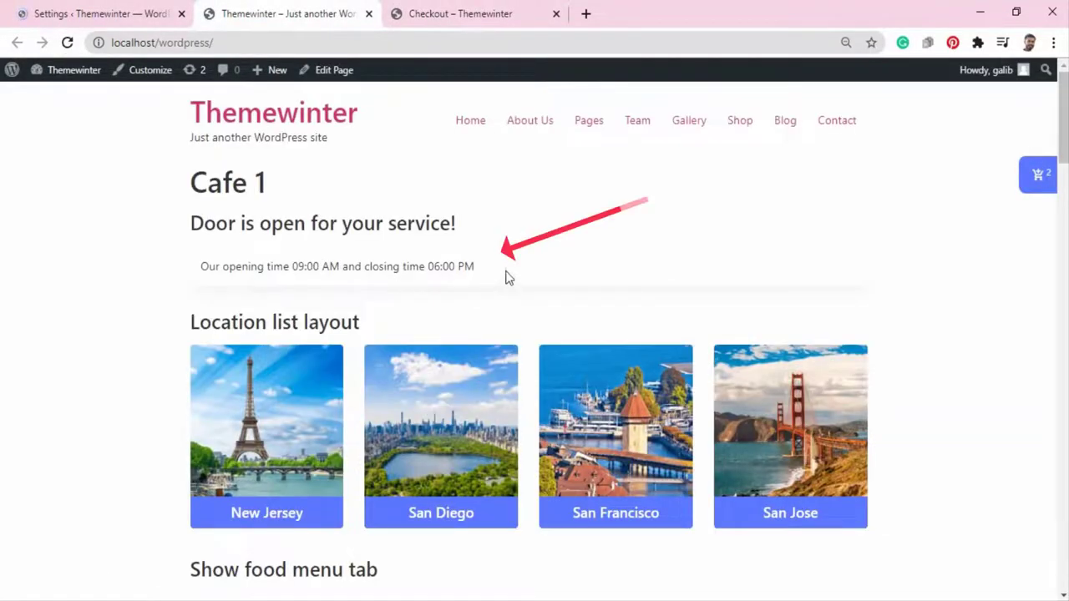
left_click_drag(508, 278, 203, 278)
left_click(256, 265)
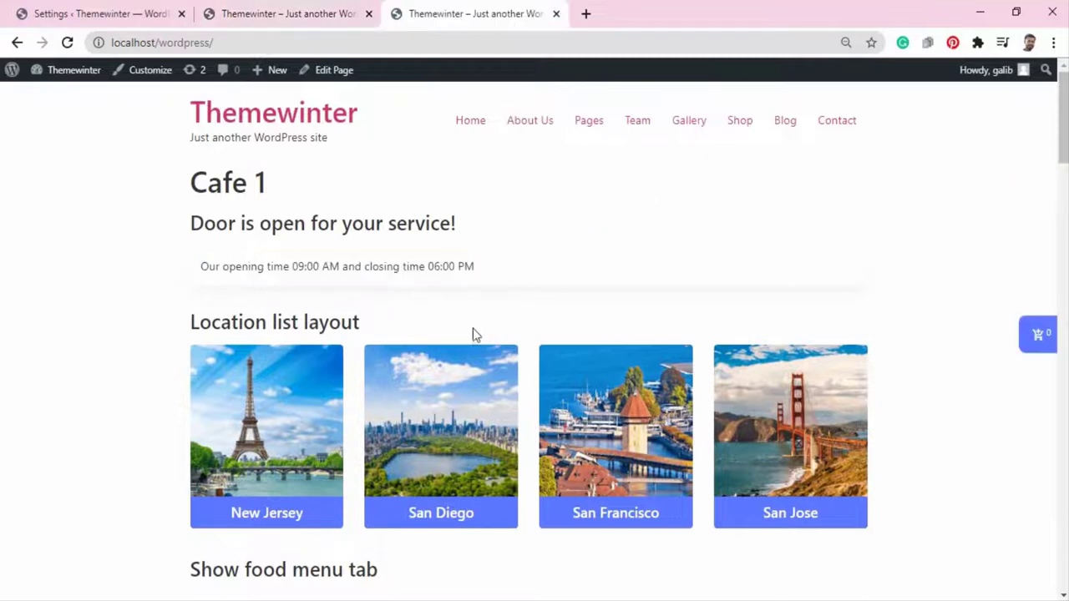
Add a Quarter Onion in color GREEN and size XL from the food menu to the cart, and open the cart page.
scroll(473, 334, "down", 5)
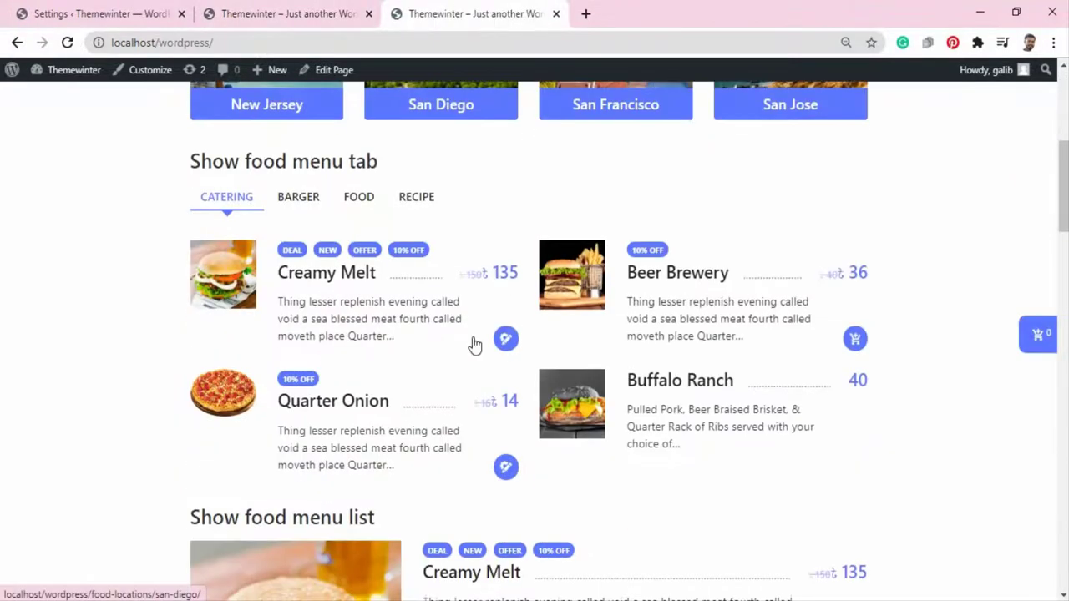
left_click(340, 418)
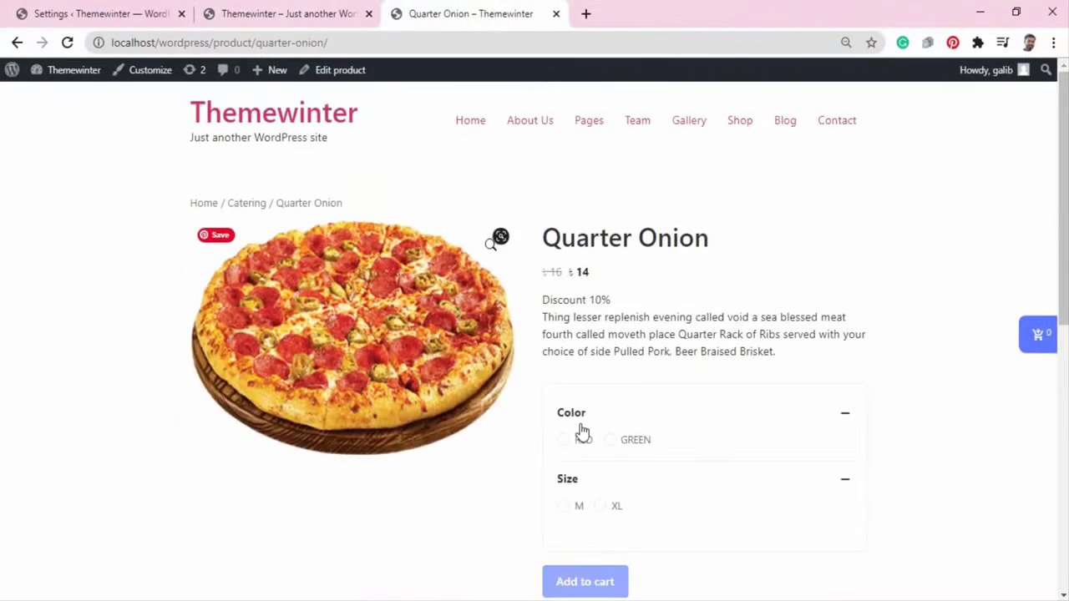
left_click(611, 441)
left_click(598, 507)
scroll(599, 509, "down", 2)
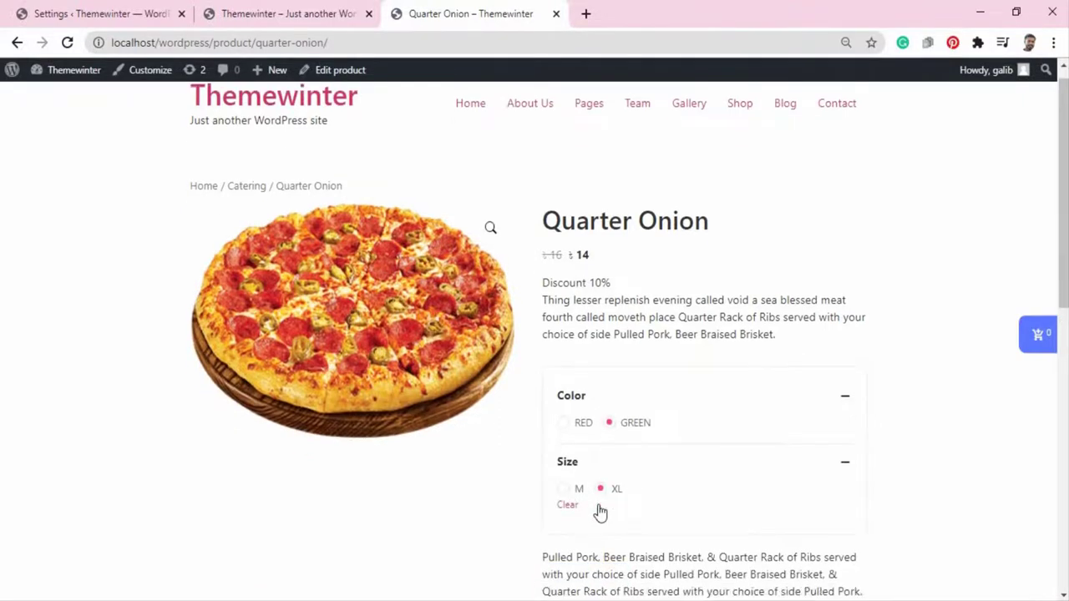
left_click(591, 539)
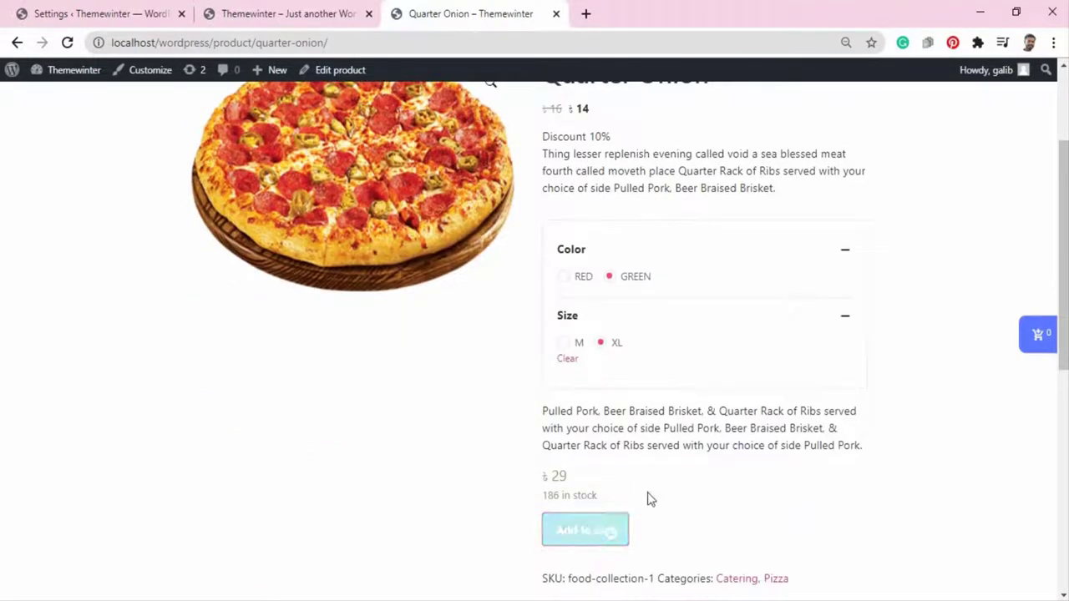
left_click(1032, 350)
left_click(857, 432)
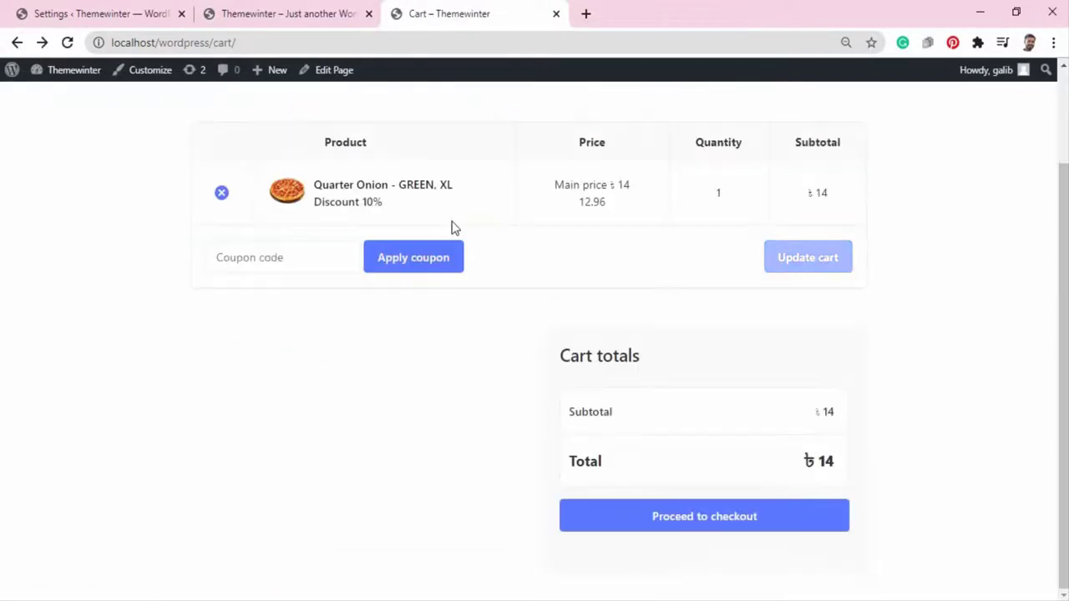
Check the main price and discounted price of the Quarter Onion on the cart page.
scroll(452, 228, "up", 2)
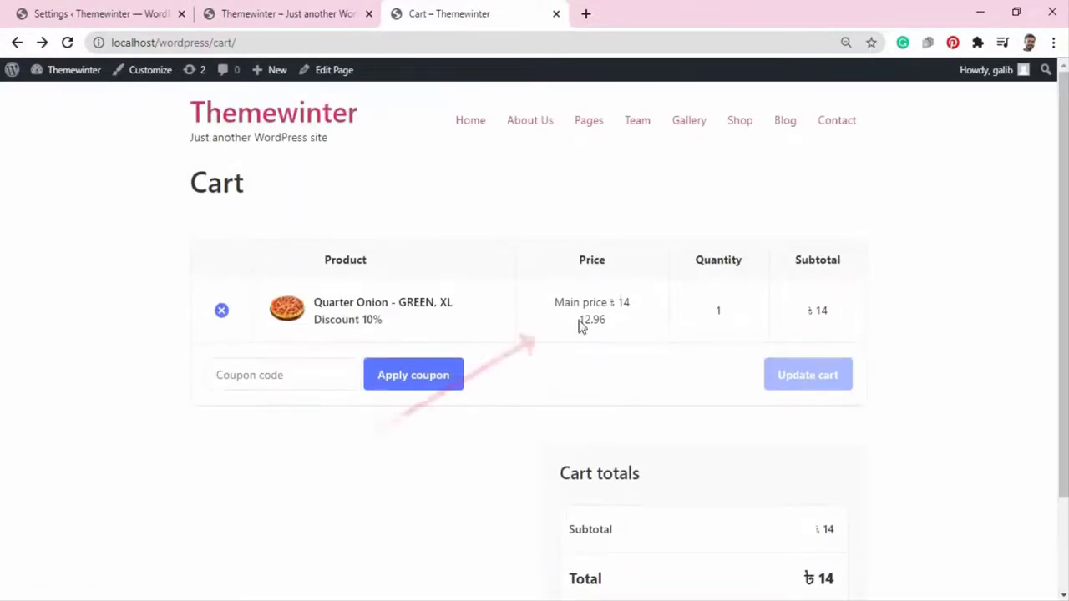
left_click_drag(579, 326, 631, 325)
left_click(631, 326)
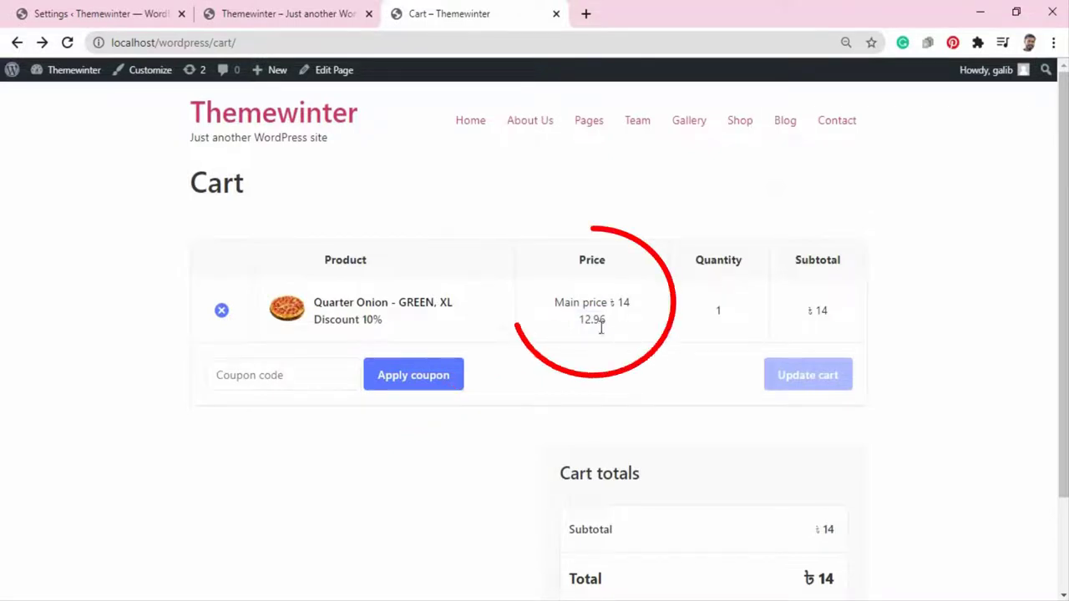
left_click(626, 324)
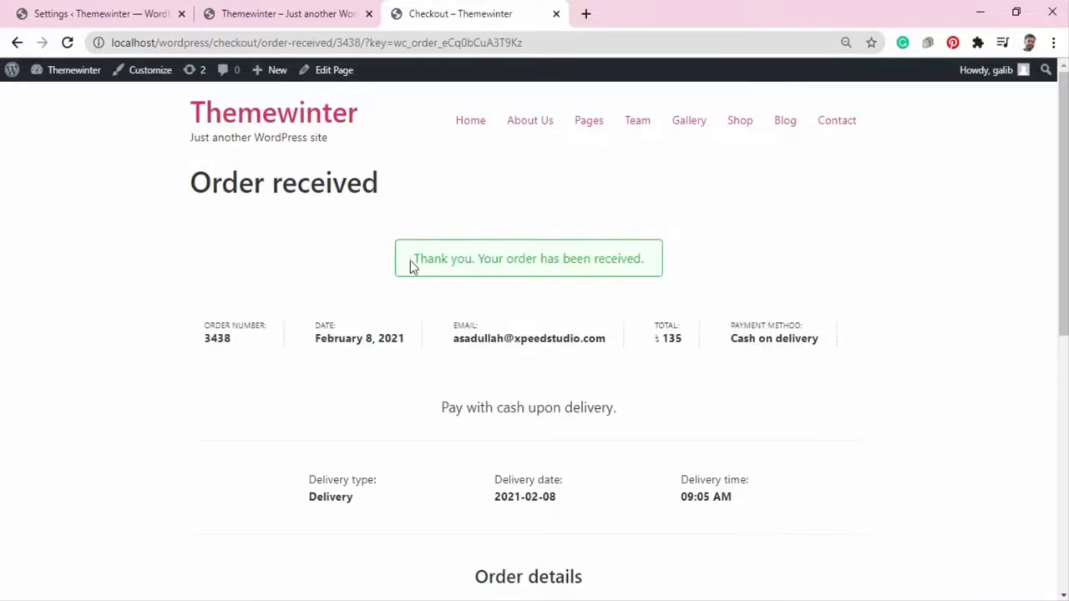
Review the order received page, download the order's invoice as a PDF and open the file.
left_click_drag(412, 261, 645, 260)
left_click(761, 219)
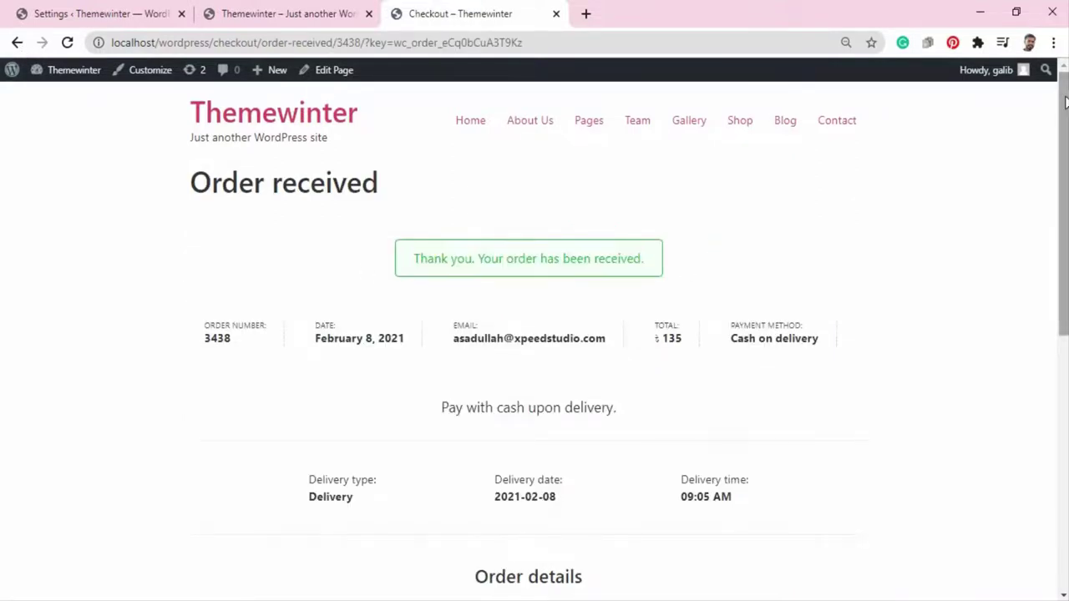
left_click_drag(1066, 126, 1065, 368)
left_click(285, 579)
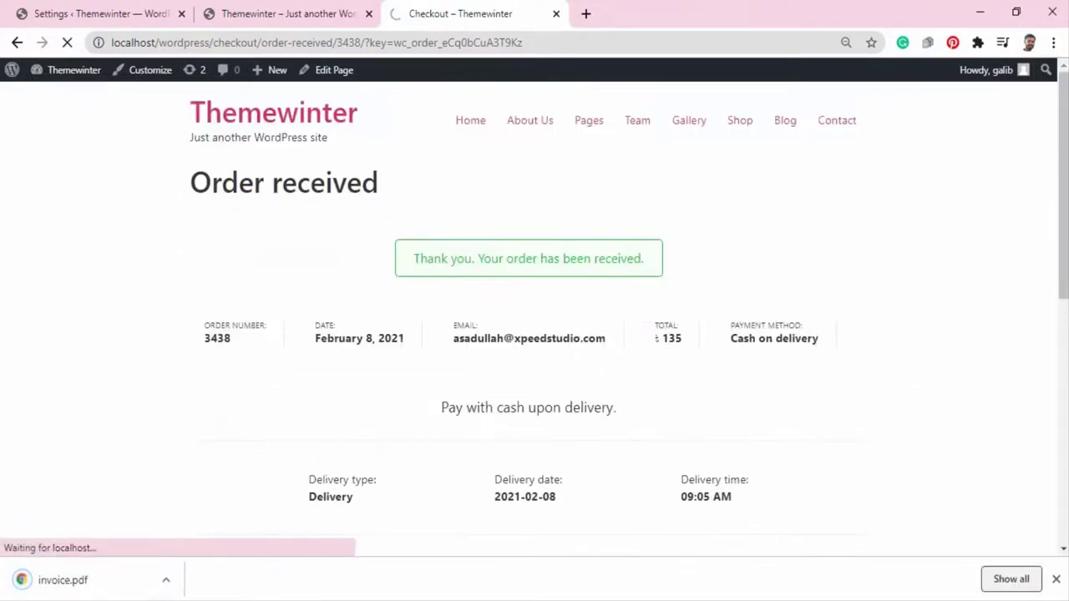
left_click(67, 584)
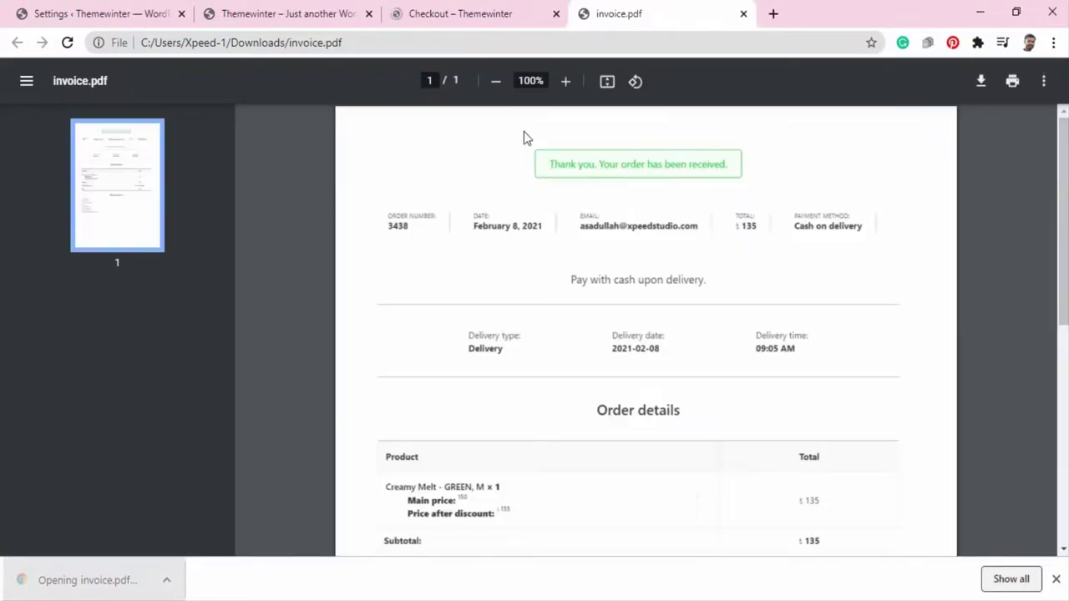
Return to the order received page, preview the order's printout and close the preview without printing.
left_click(482, 18)
left_click_drag(1065, 242, 1066, 476)
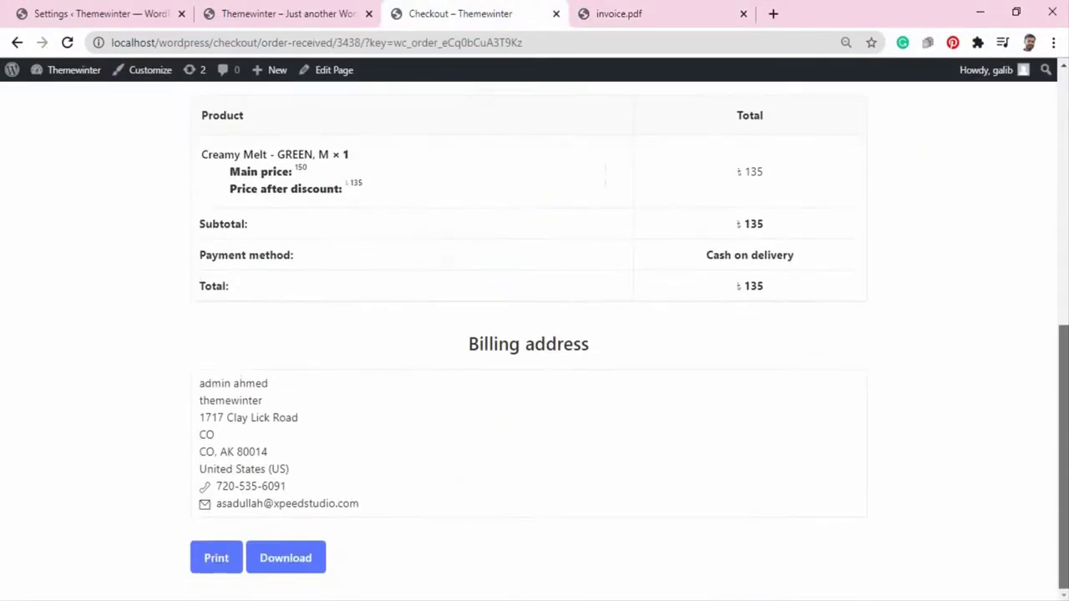
left_click(201, 561)
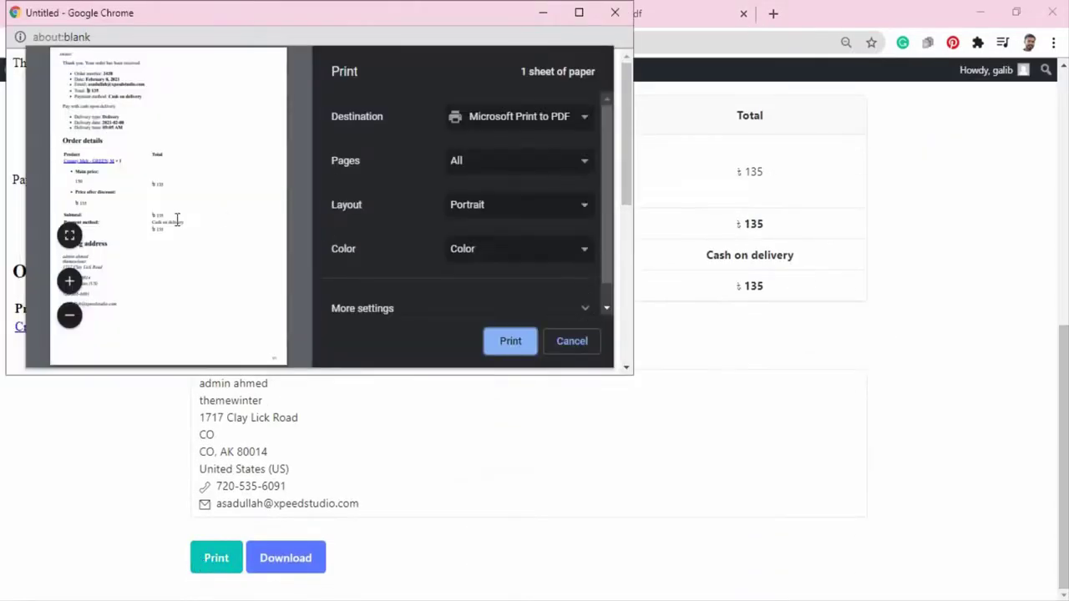
left_click(614, 12)
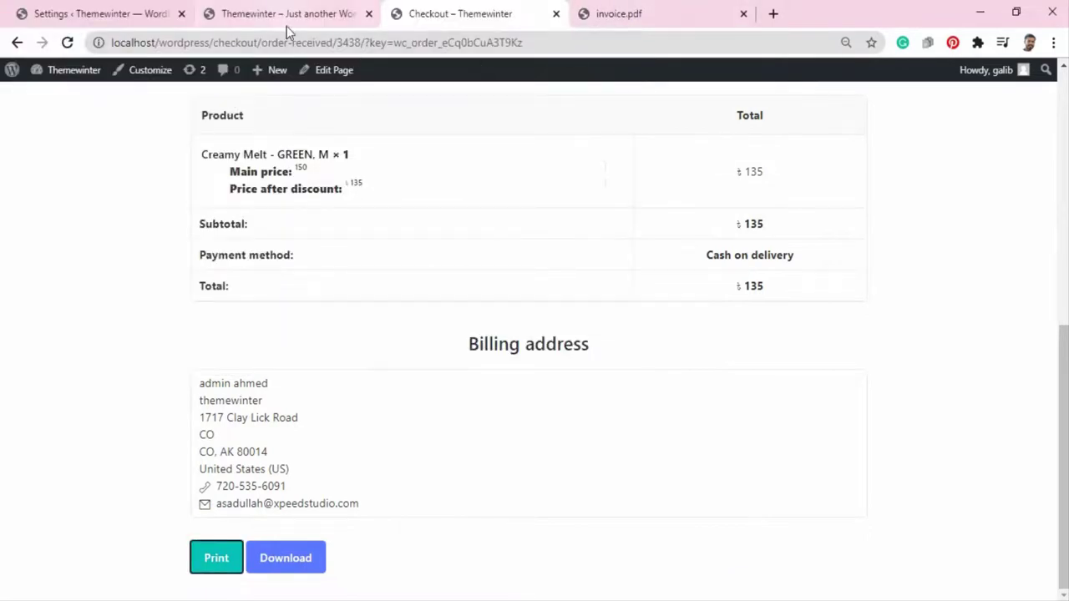
Switch to the WordPress admin and open the newest order from the WooCommerce orders list.
left_click(100, 13)
mouse_move(40, 395)
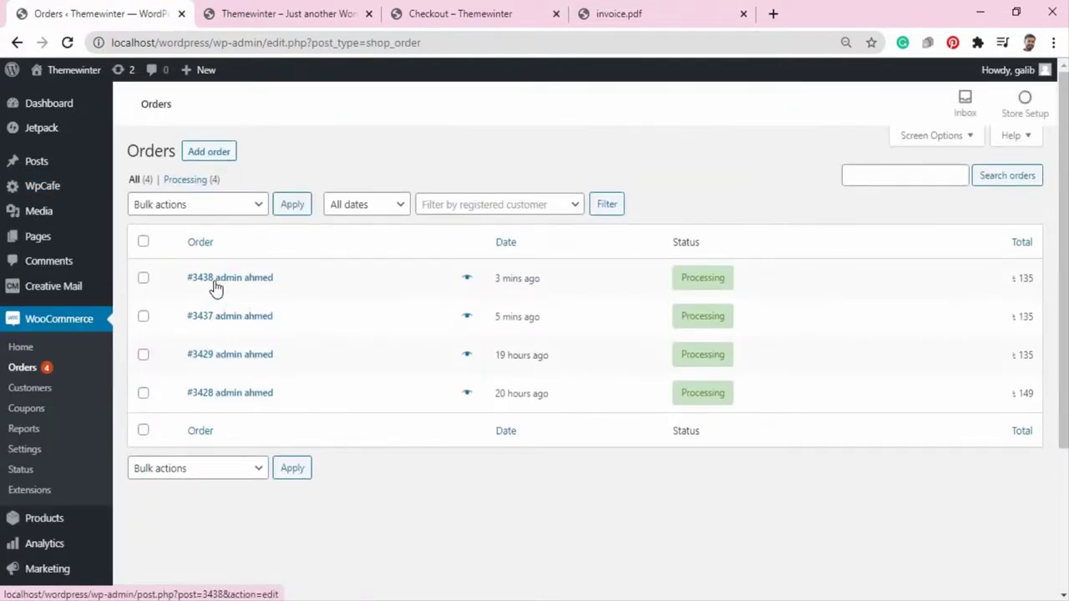
left_click(215, 282)
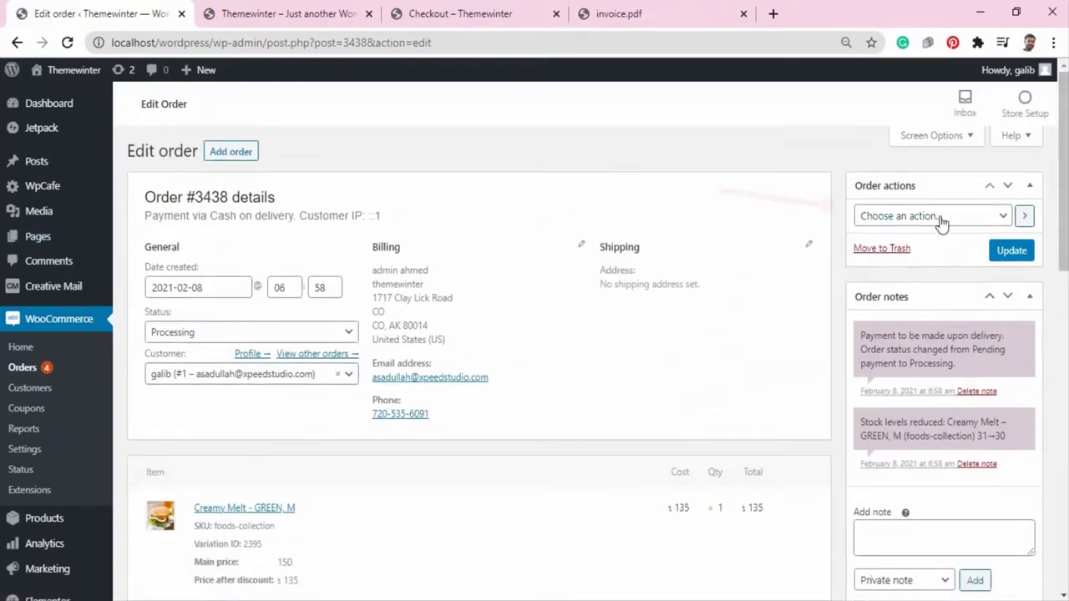
Examine the order's available actions and status options, and its item and custom field details, without changing them.
left_click(941, 217)
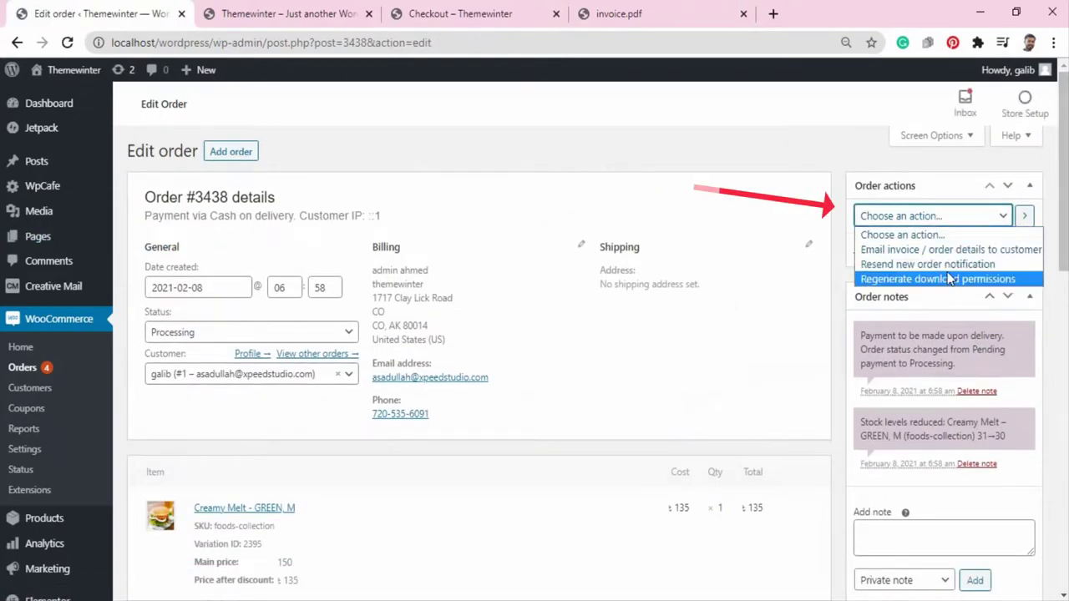
left_click(902, 235)
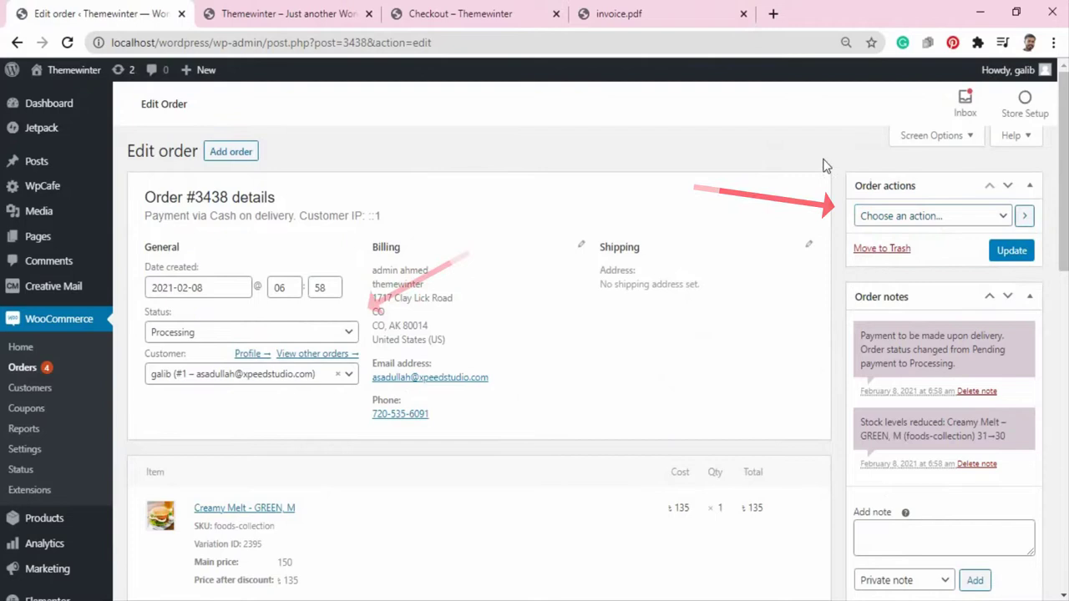
left_click(185, 334)
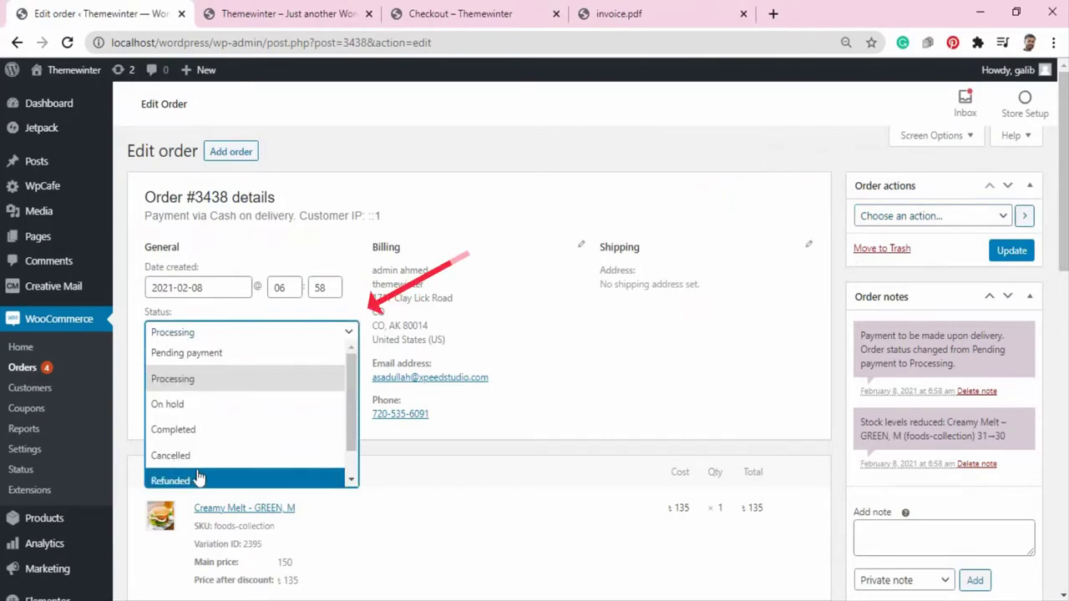
left_click(458, 170)
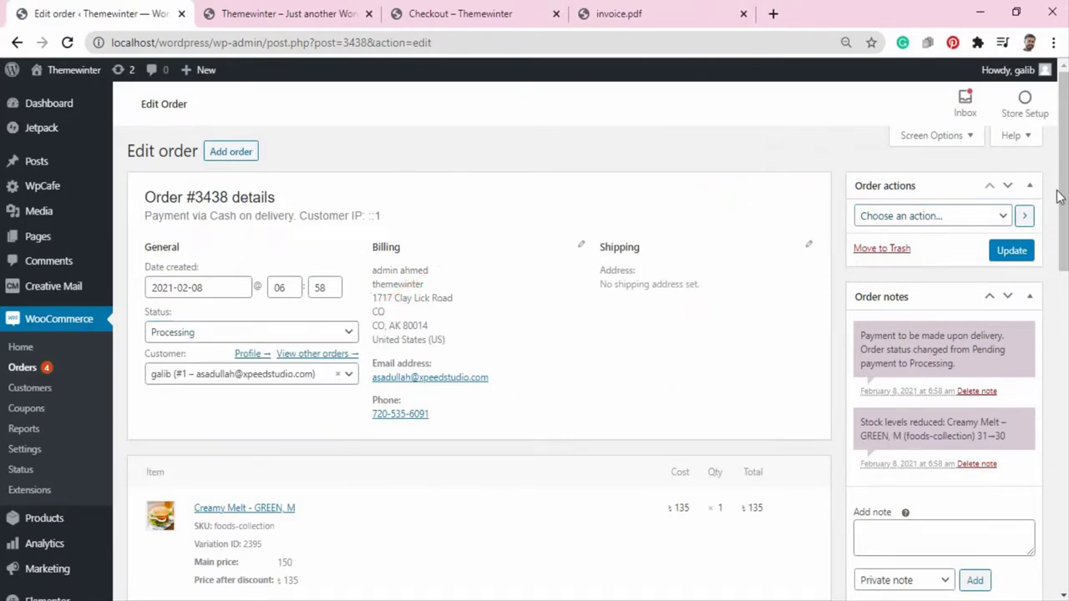
left_click_drag(1059, 195, 1066, 308)
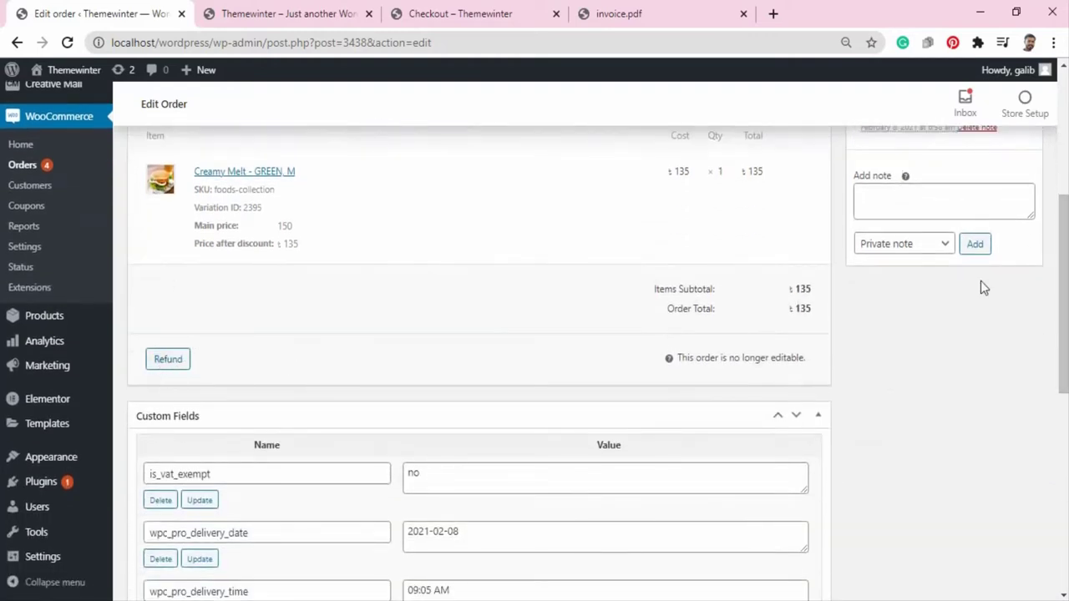